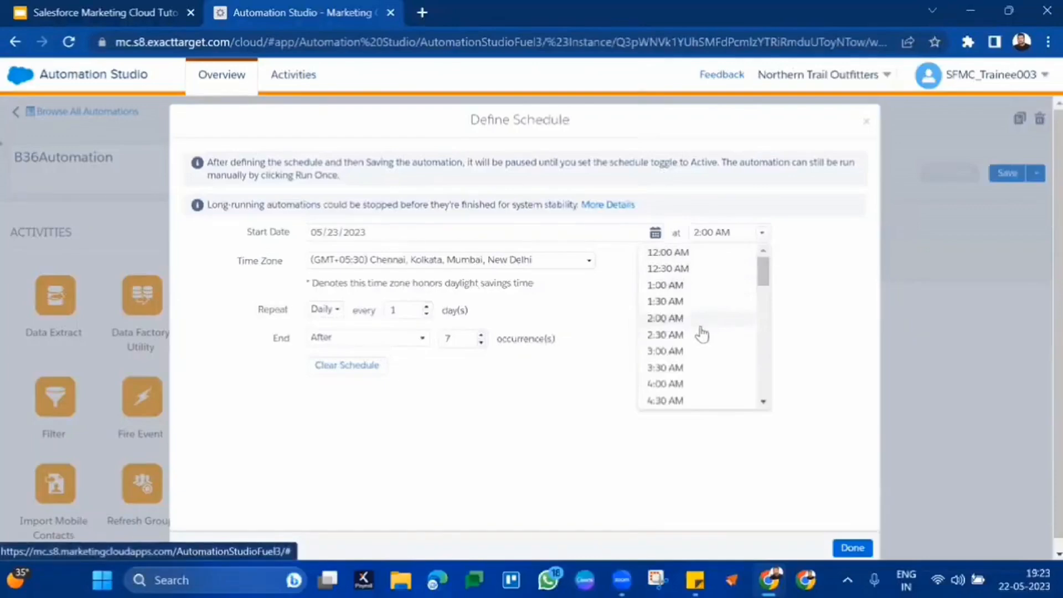
# Set the automation schedule's start time to 12:00 AM.
pyautogui.scroll(-2, 691, 344)
pyautogui.scroll(-4, 692, 345)
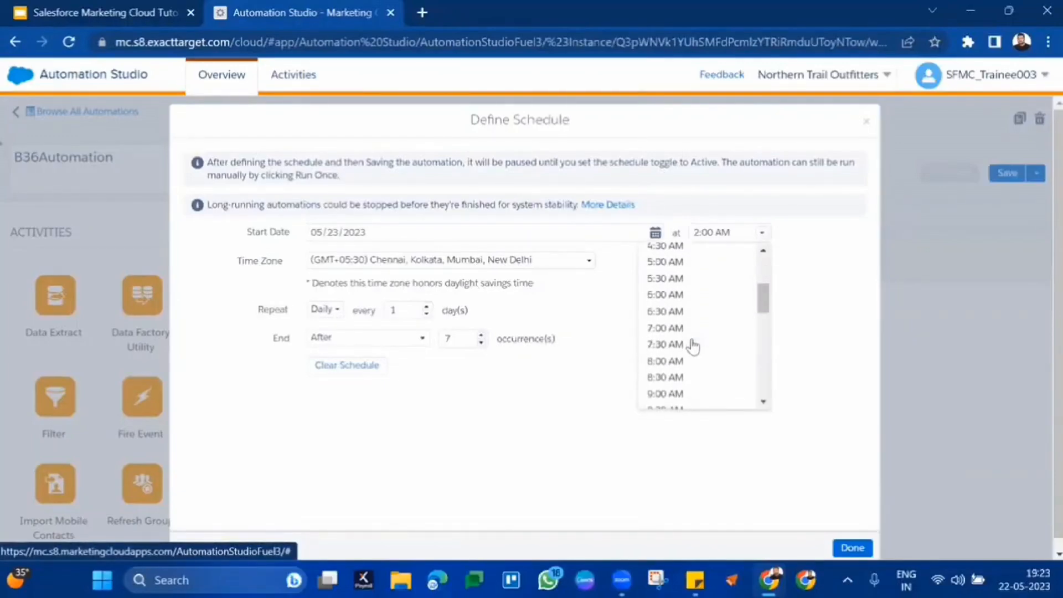
pyautogui.scroll(-1, 692, 346)
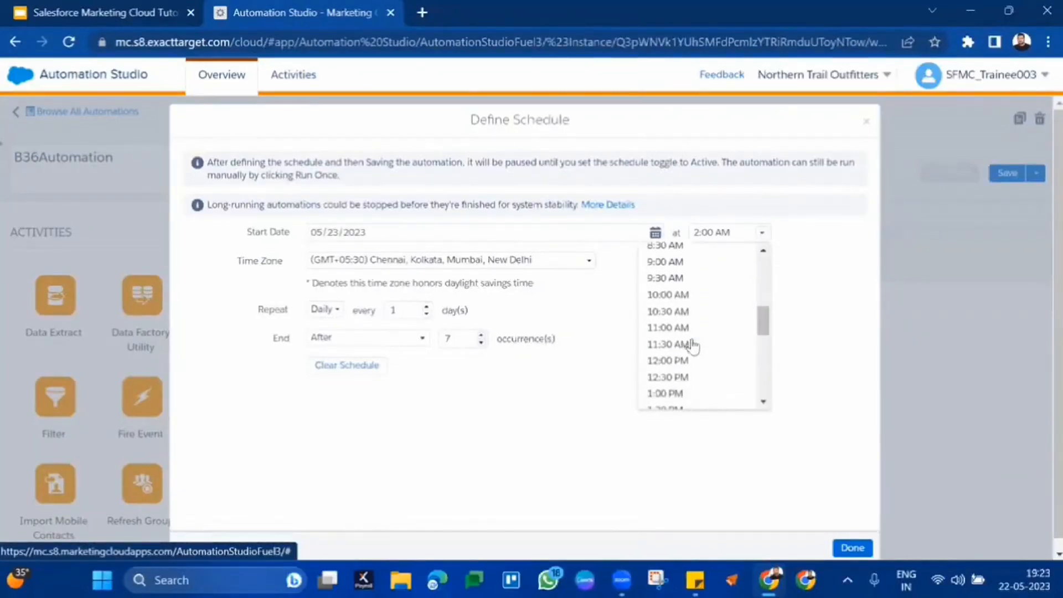
pyautogui.scroll(-1, 691, 346)
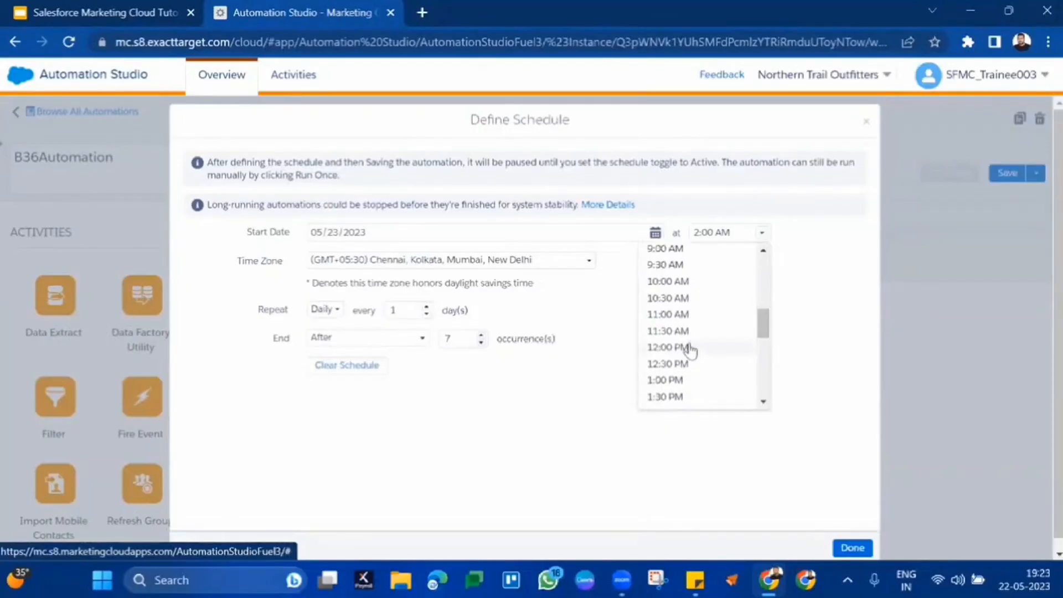
pyautogui.scroll(1, 690, 349)
pyautogui.scroll(-6, 691, 350)
pyautogui.scroll(10, 689, 350)
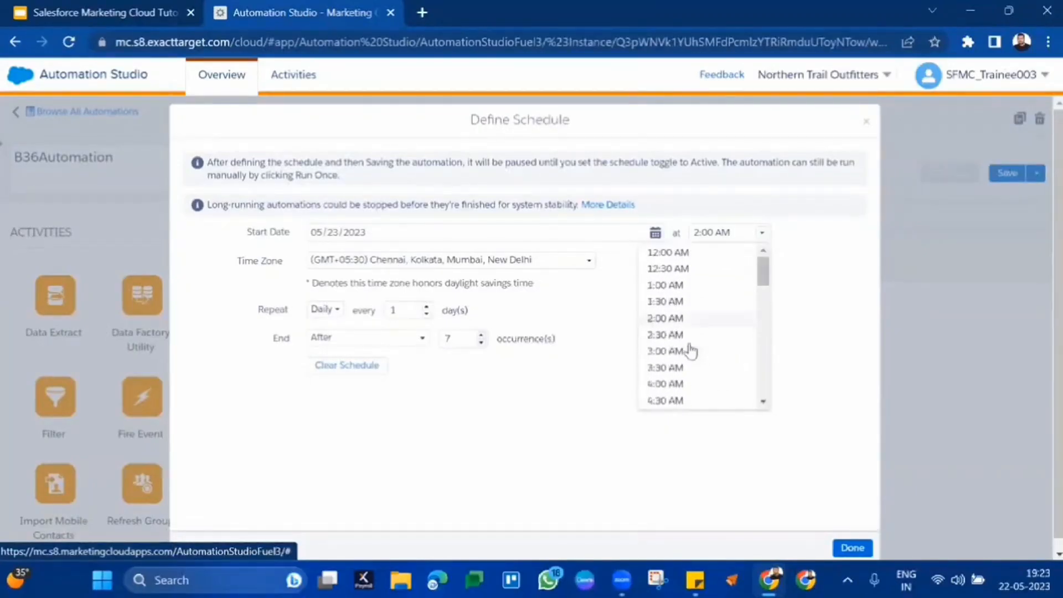
pyautogui.click(678, 253)
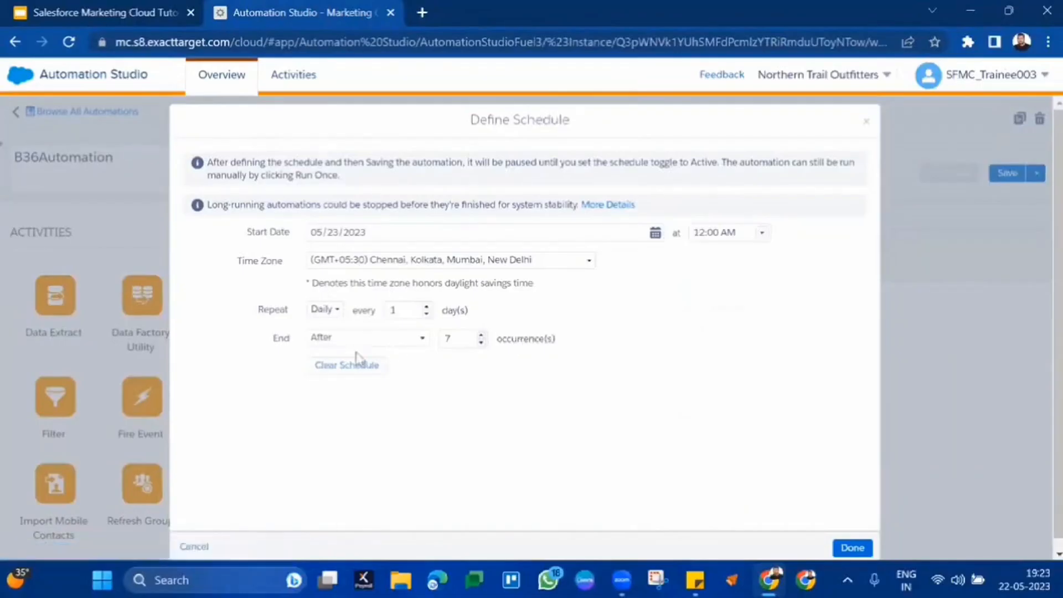
# Set the schedule to end Never and apply the schedule definition.
pyautogui.click(372, 344)
pyautogui.click(352, 359)
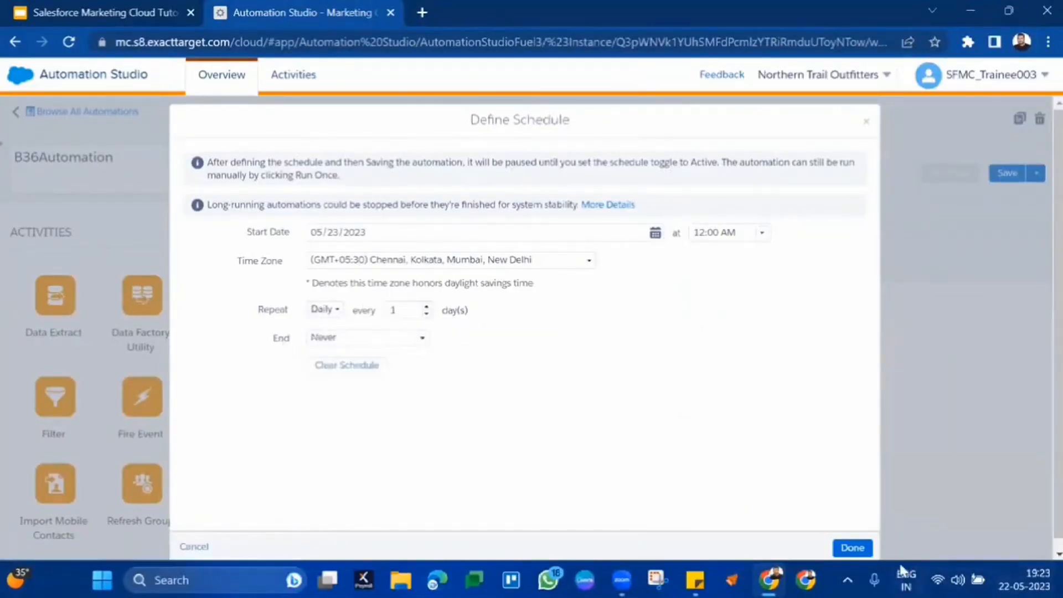
pyautogui.click(853, 547)
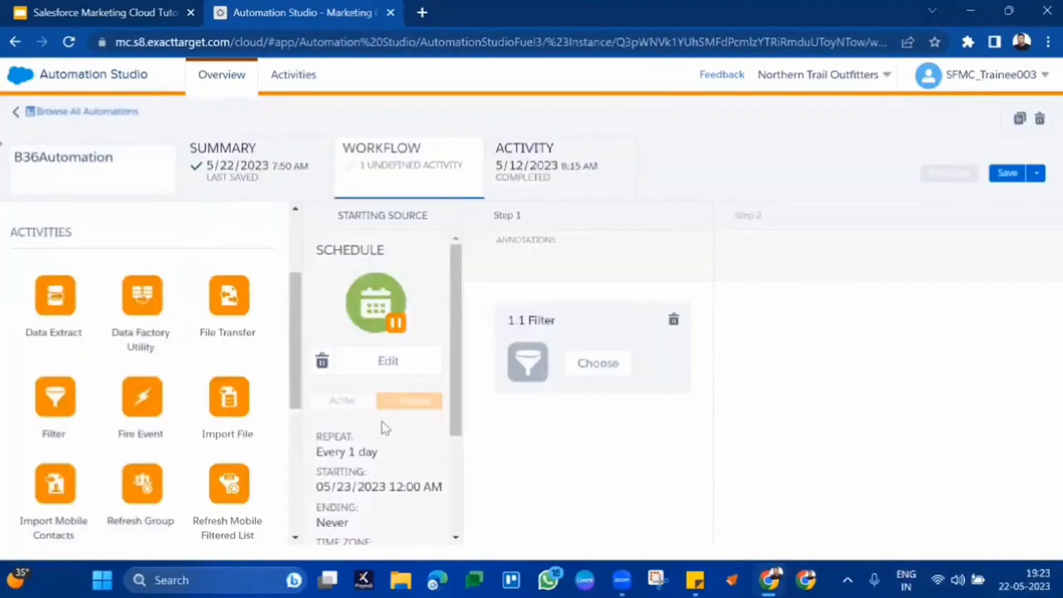
pyautogui.moveTo(319, 451); pyautogui.dragTo(446, 487)
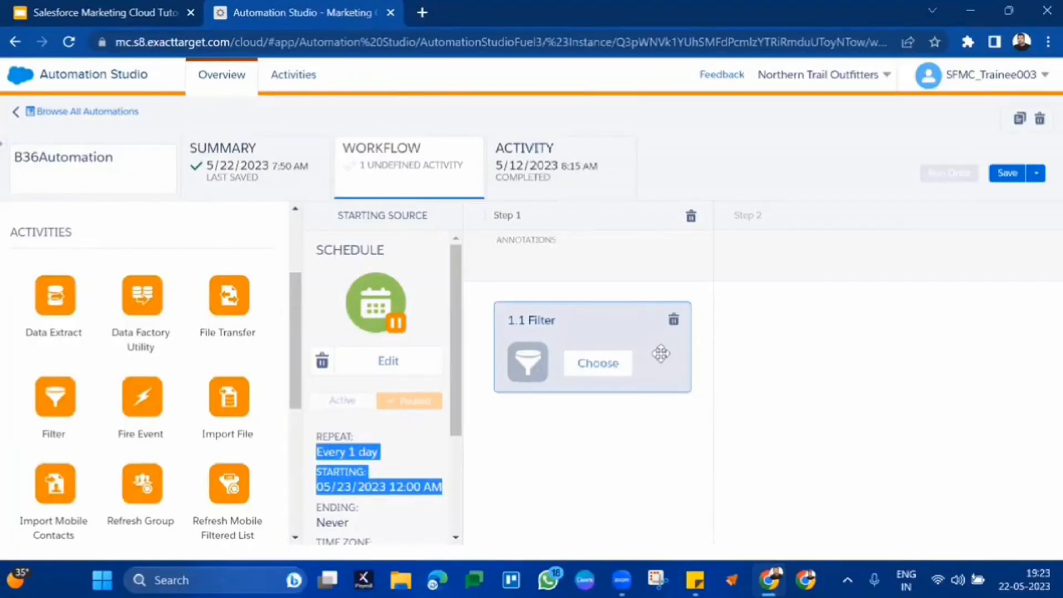
# Duplicate the Automation Studio browser tab, switch the copy to Email Studio and open the subscriber Data Extensions list.
pyautogui.rightClick(251, 15)
pyautogui.click(338, 141)
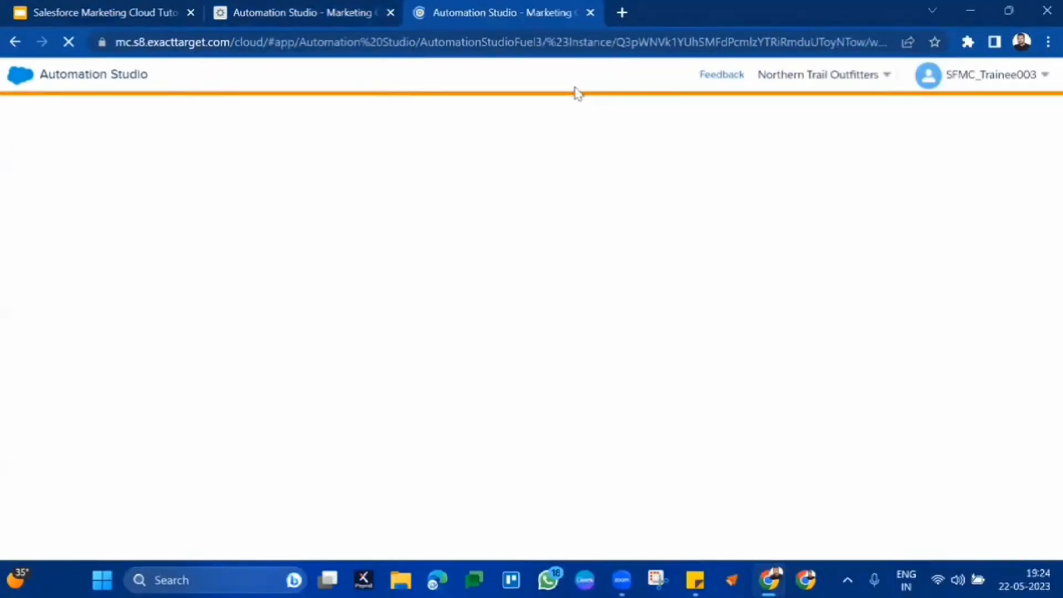
pyautogui.moveTo(11, 72)
pyautogui.moveTo(31, 180)
pyautogui.click(40, 224)
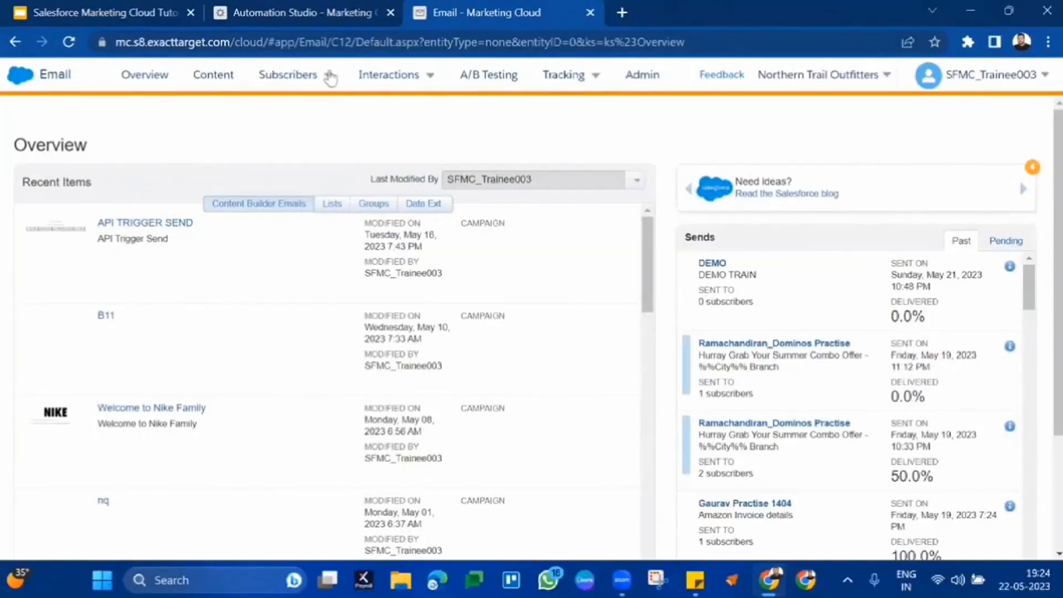
pyautogui.click(325, 71)
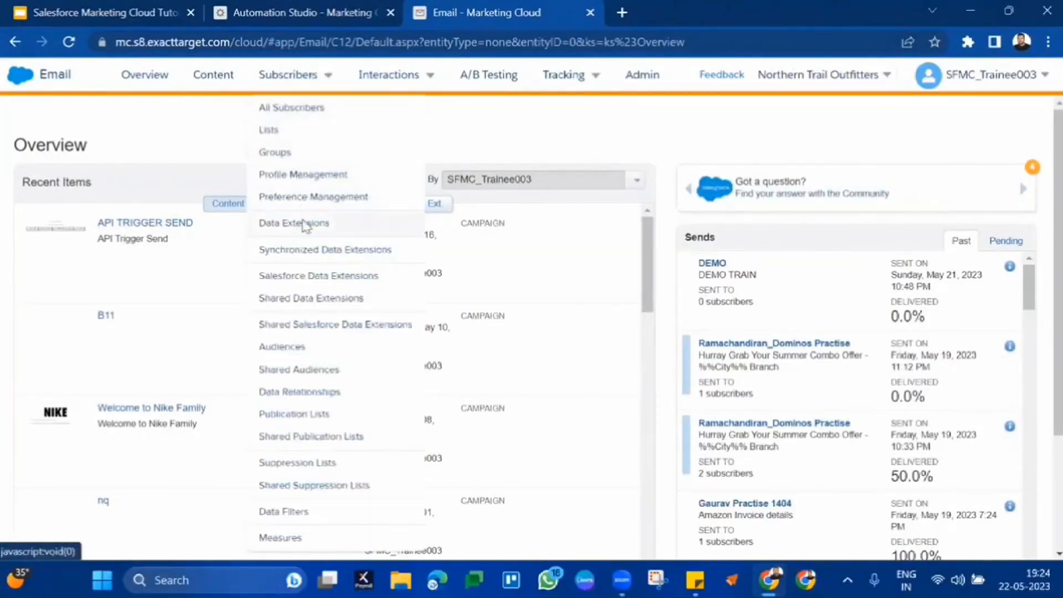
pyautogui.click(303, 224)
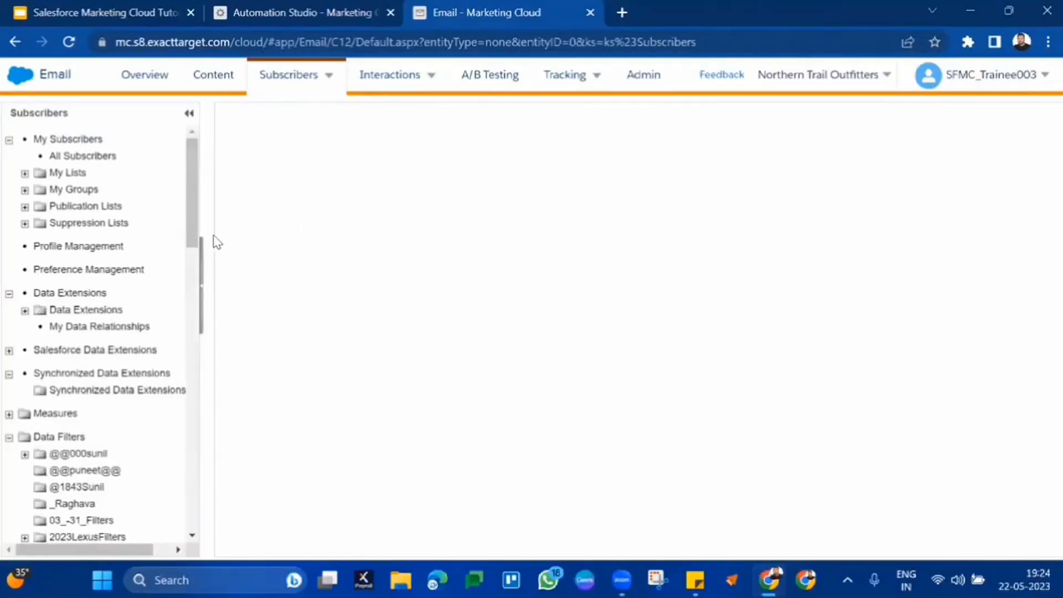
# Search the page for "batch36" to locate the batch's data extension folder.
pyautogui.hotkey('ctrl', 'f')
pyautogui.write('b')
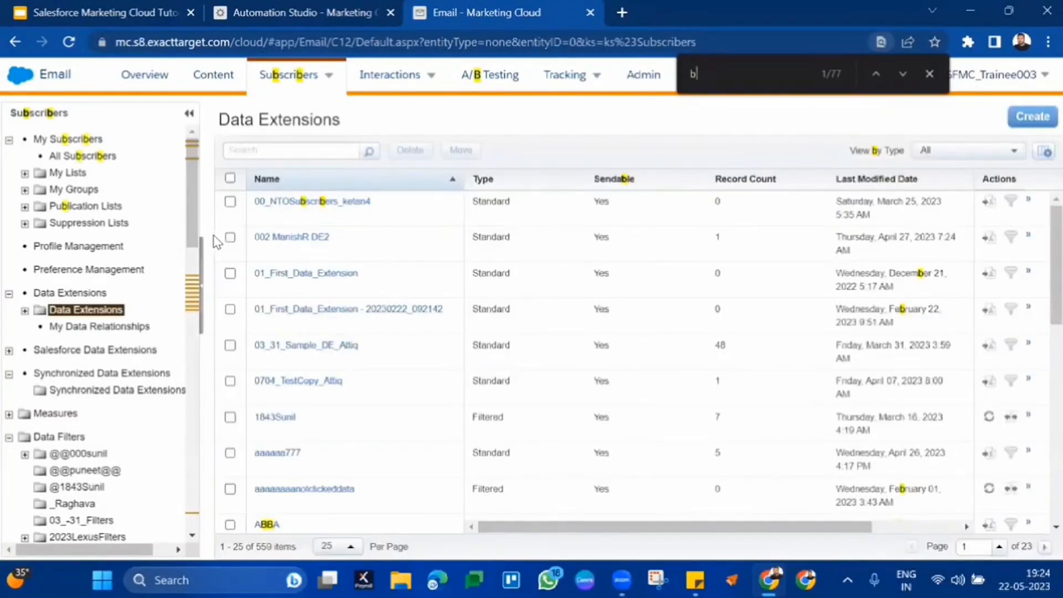
pyautogui.write('atch')
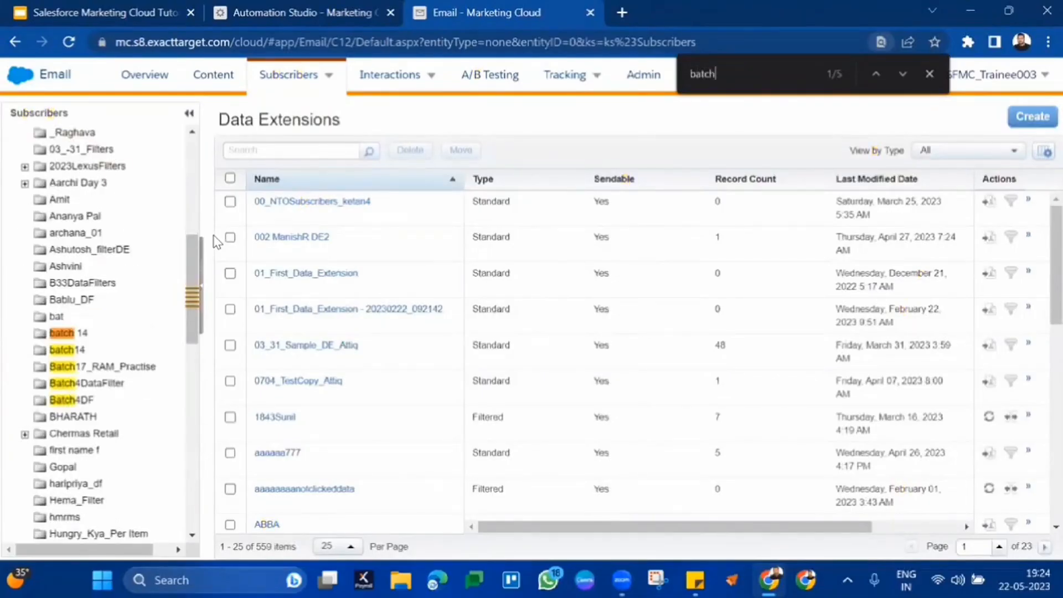
pyautogui.write('36')
pyautogui.press('BackSpace')
pyautogui.press('BackSpace')
pyautogui.press('BackSpace')
pyautogui.press('BackSpace')
pyautogui.press('BackSpace')
pyautogui.press('BackSpace')
pyautogui.press('BackSpace')
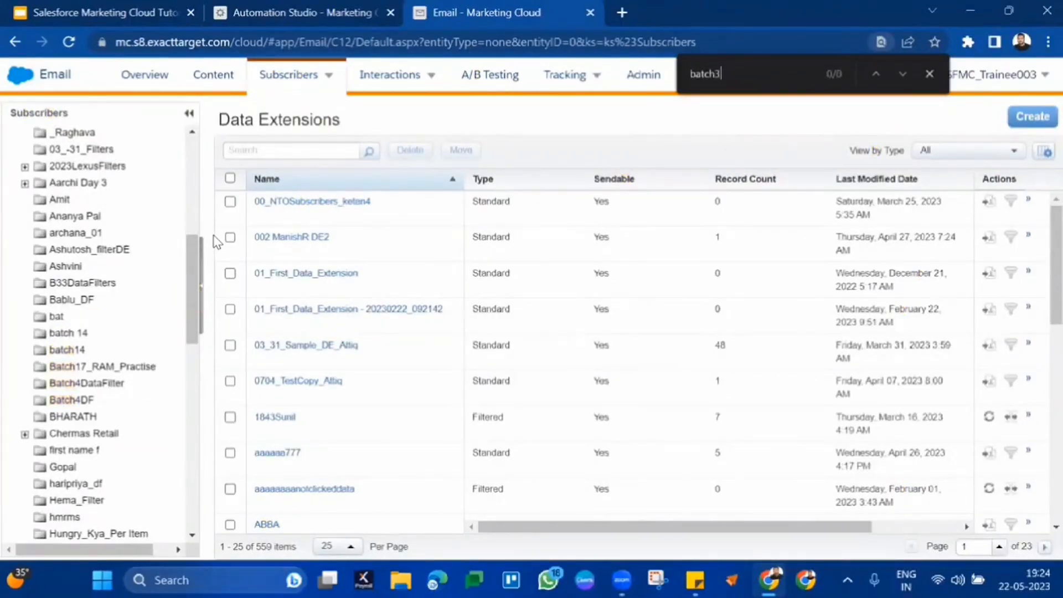
# Search the page for "36", expand the Data Extensions folder and open the Batch36DataExtension folder.
pyautogui.write('36')
pyautogui.scroll(-15, 37, 327)
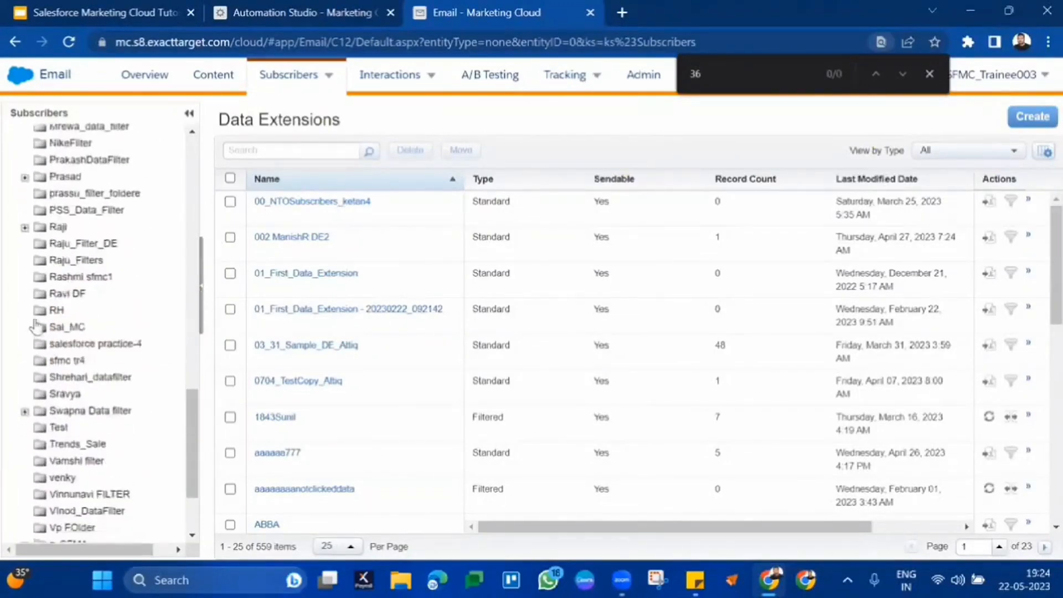
pyautogui.scroll(20, 92, 252)
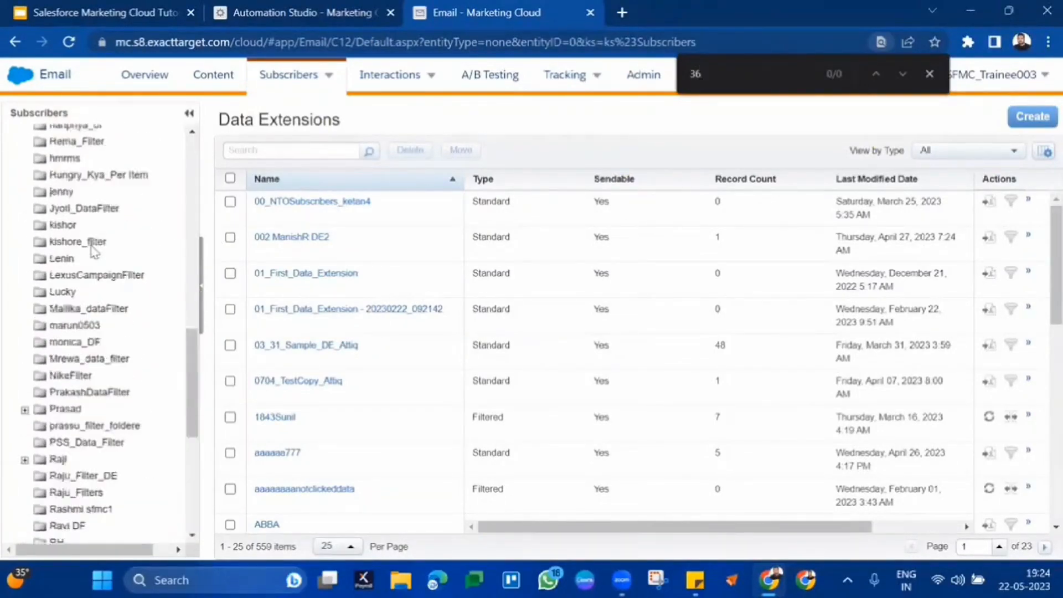
pyautogui.scroll(-1, 91, 252)
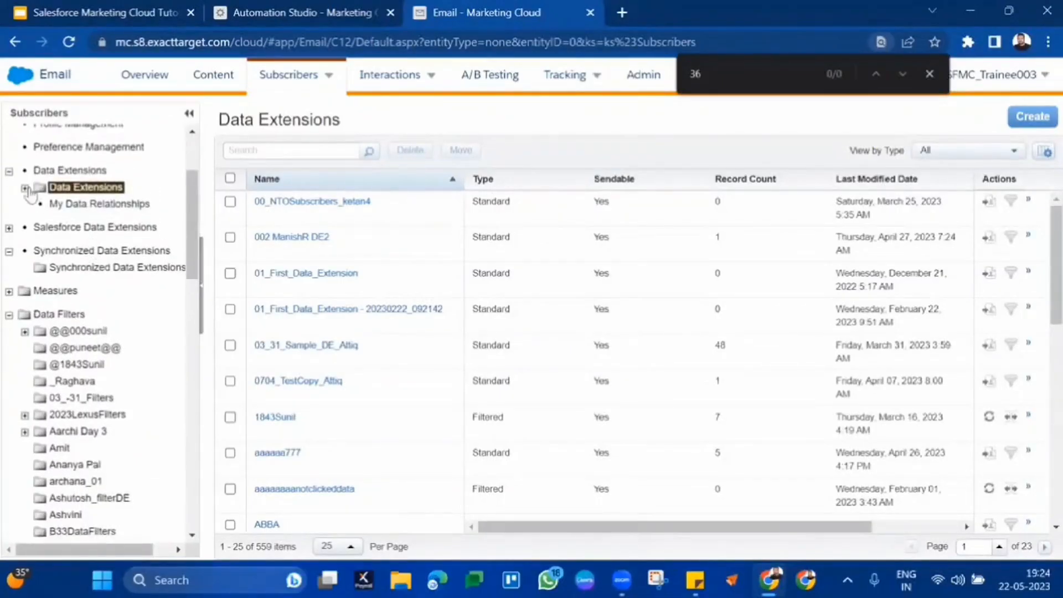
pyautogui.click(26, 188)
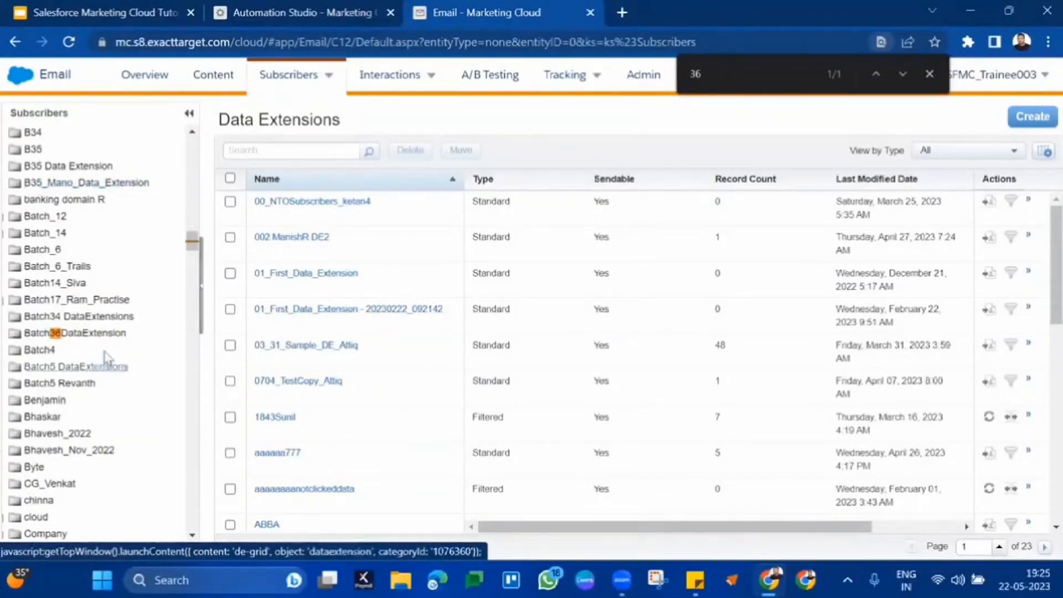
pyautogui.click(111, 334)
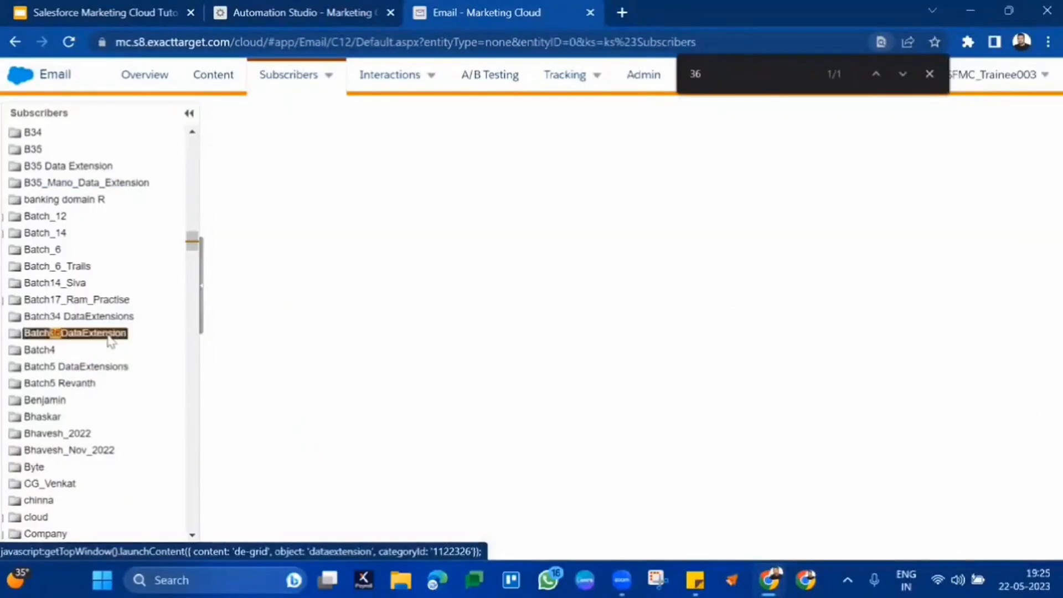
pyautogui.click(929, 74)
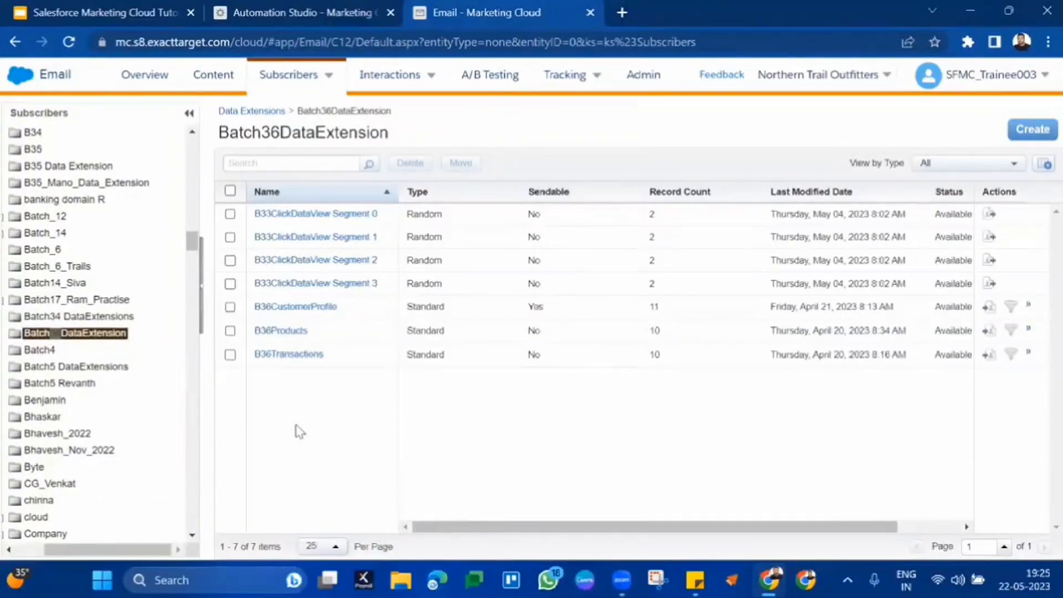
# Start a filtered data extension from B36CustomerProfile with the condition Country is equal to "in".
pyautogui.click(323, 308)
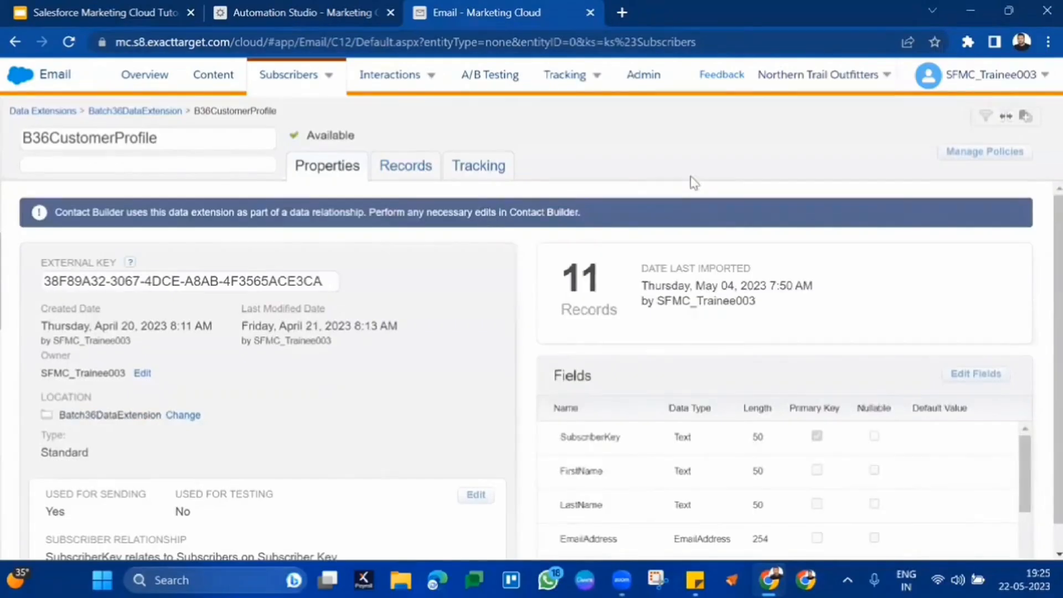
pyautogui.click(988, 121)
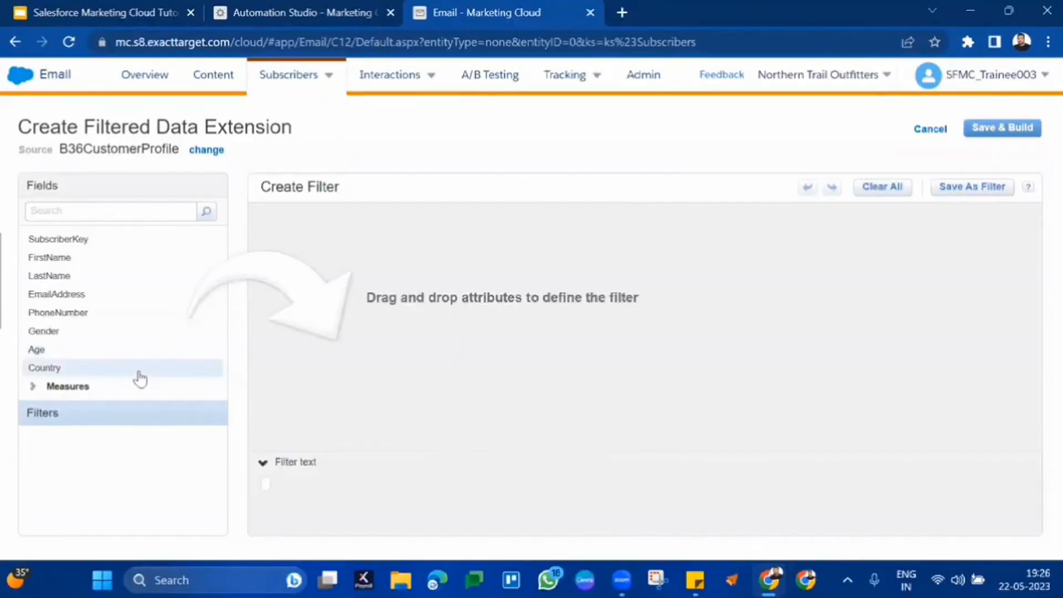
pyautogui.doubleClick(177, 370)
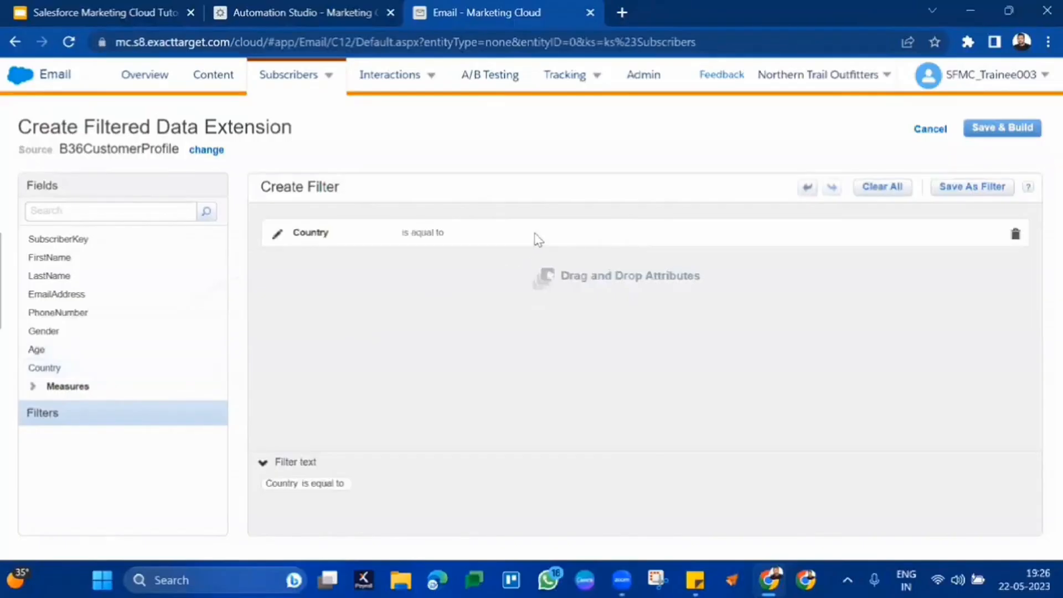
pyautogui.click(273, 236)
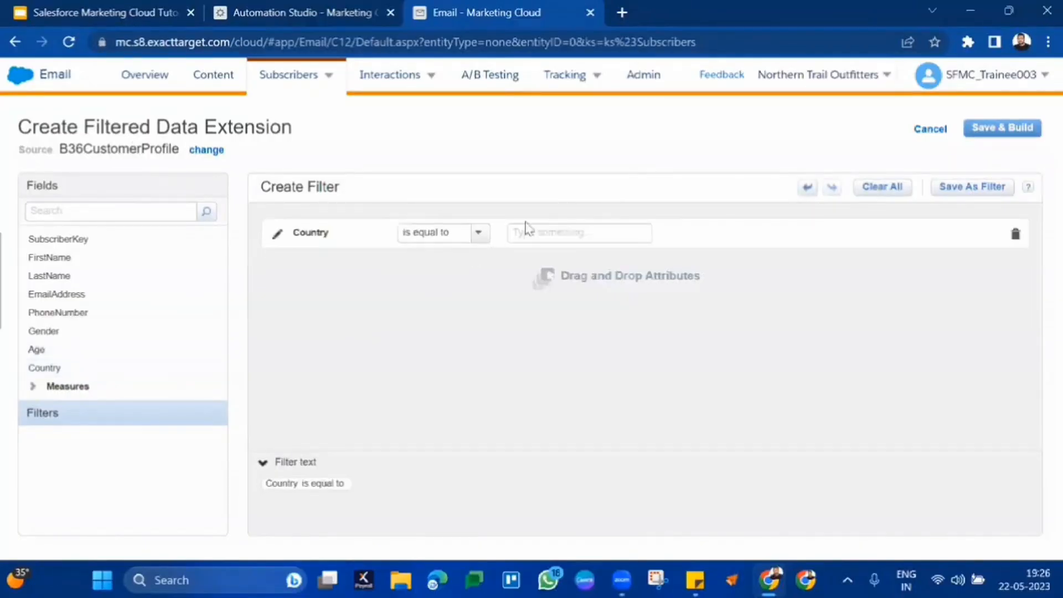
pyautogui.click(526, 230)
pyautogui.write('in')
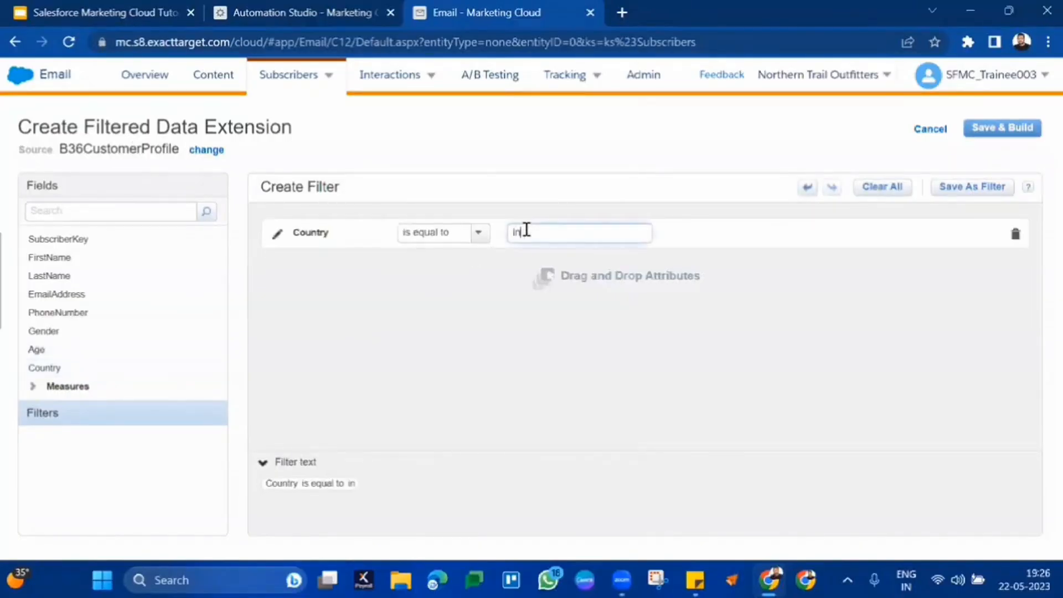
# Start saving and building the filtered data extension under the name B36FilteredDE.
pyautogui.click(996, 130)
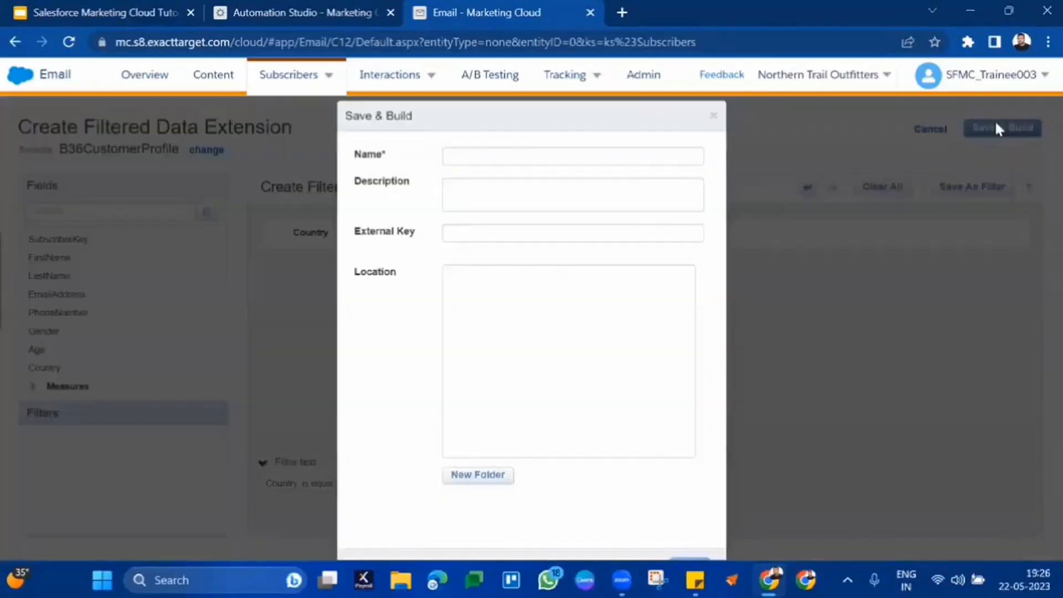
pyautogui.click(509, 153)
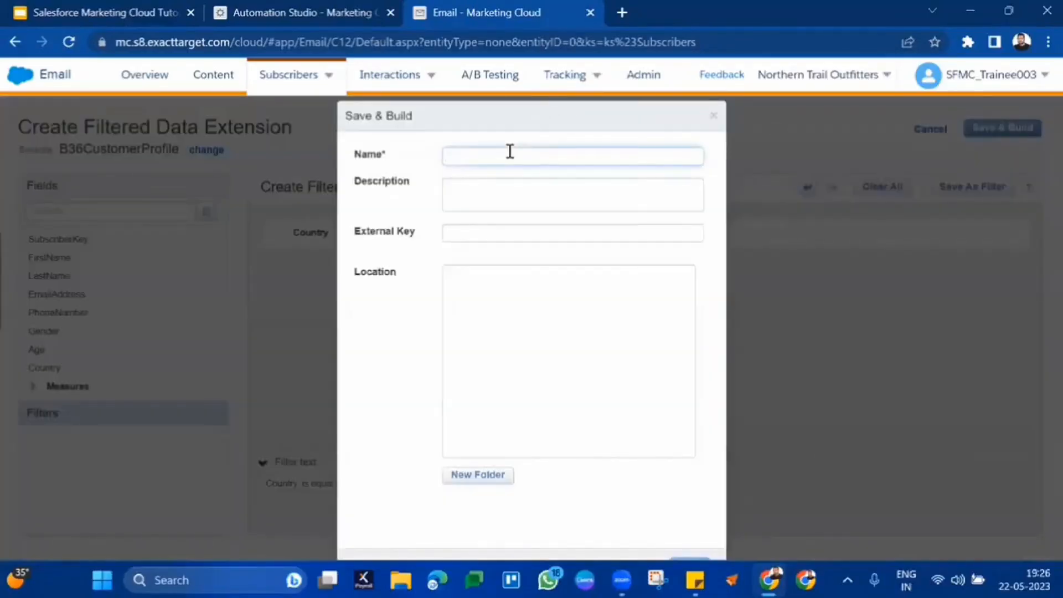
pyautogui.write('B36Filtere')
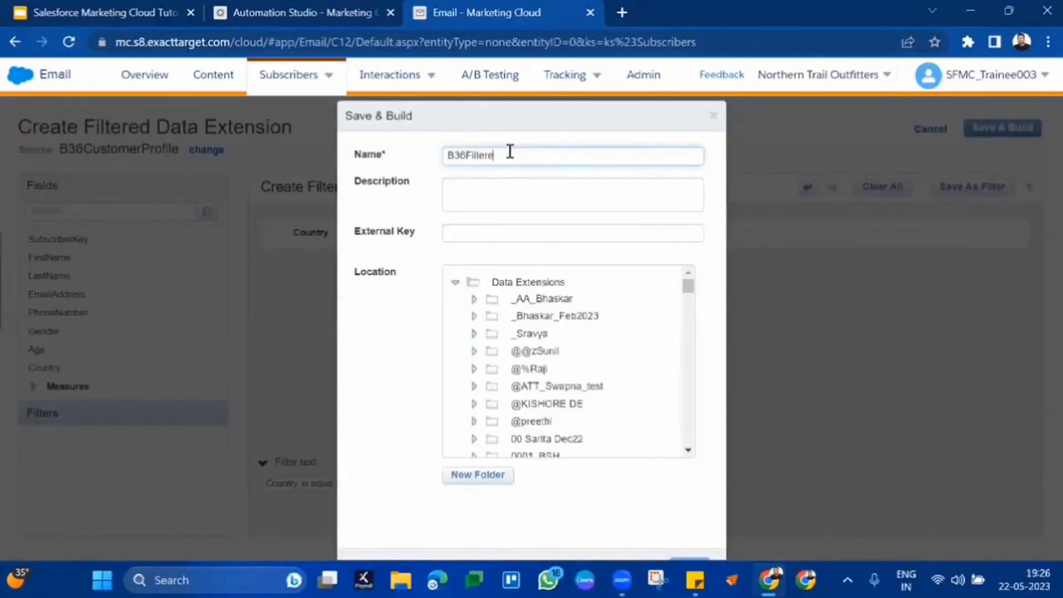
pyautogui.write('dDE')
# Find the instructor's own folder with a page search for "harsh", set it as the B36FilteredDE location and build the data extension.
pyautogui.scroll(-15, 563, 379)
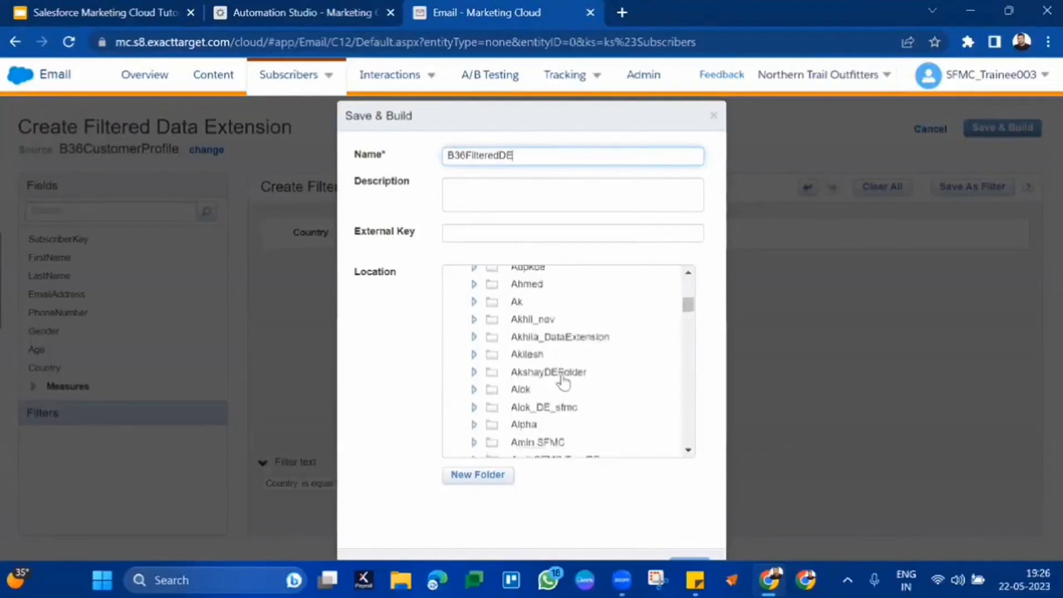
pyautogui.click(586, 321)
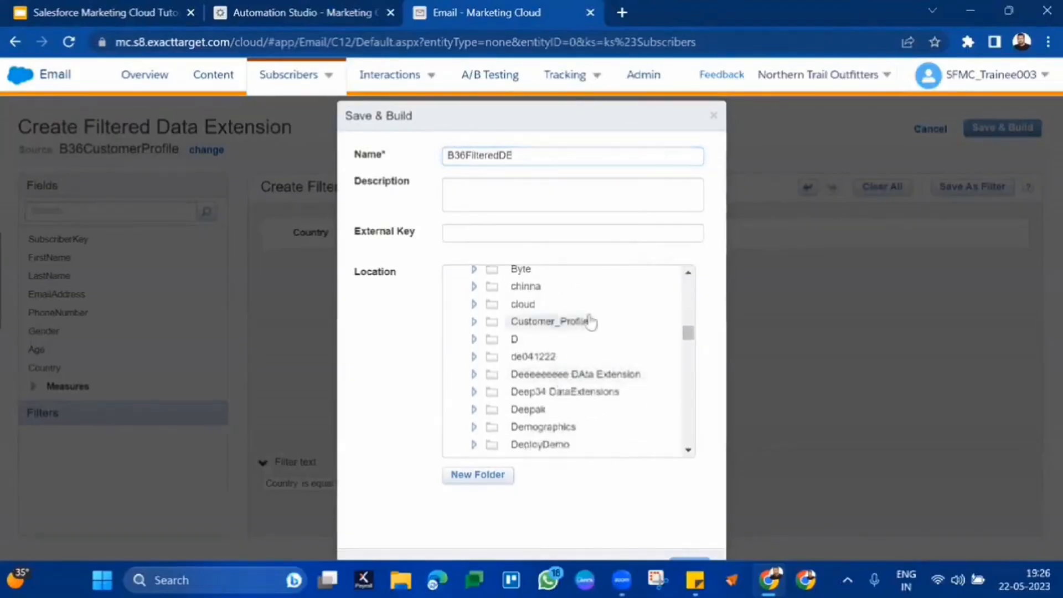
pyautogui.scroll(-5, 552, 378)
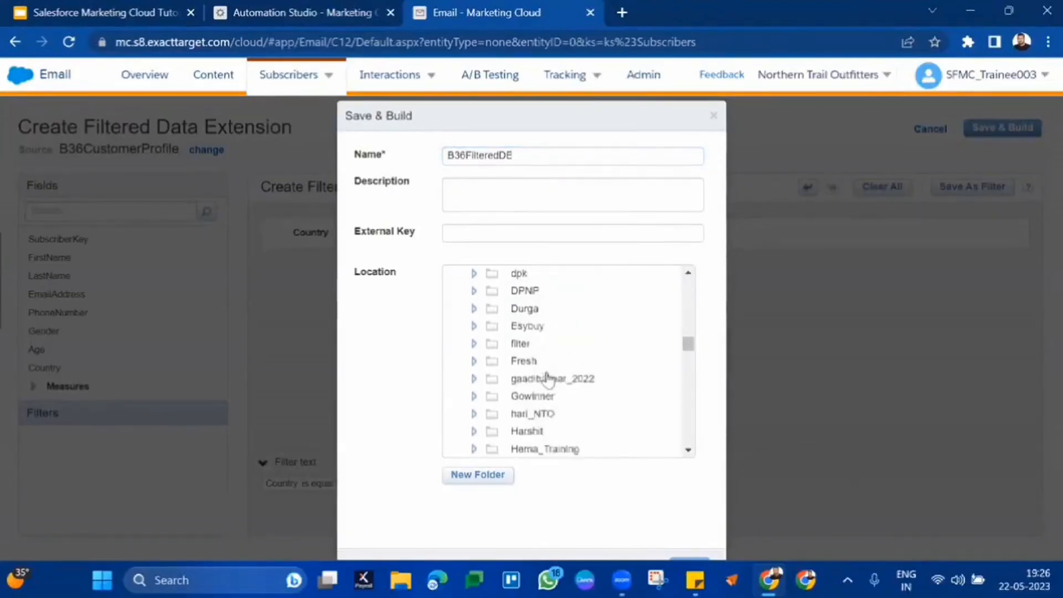
pyautogui.hotkey('ctrl', 'f')
pyautogui.write('harshh')
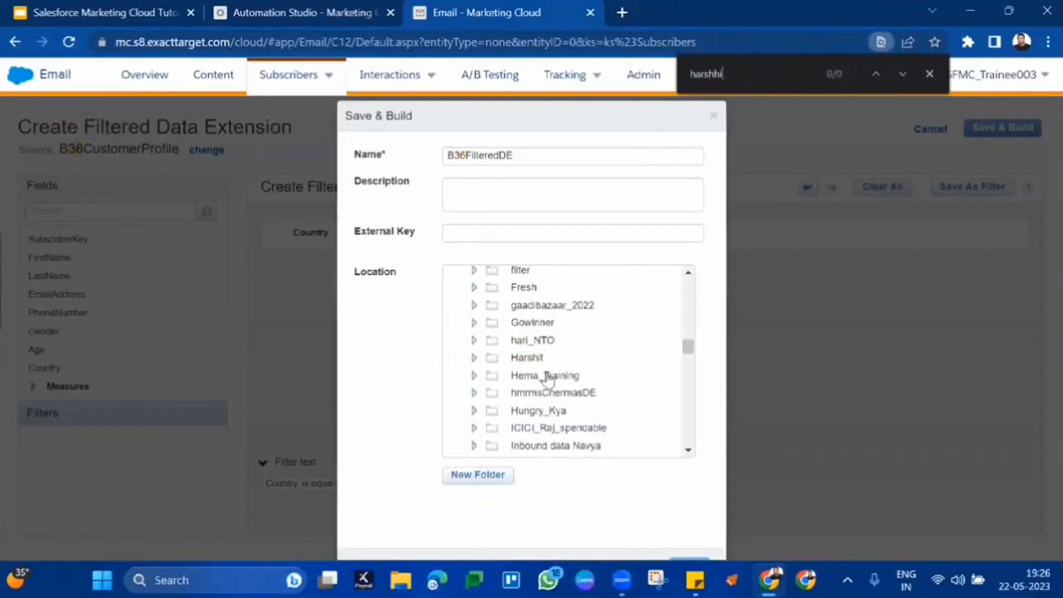
pyautogui.press('BackSpace')
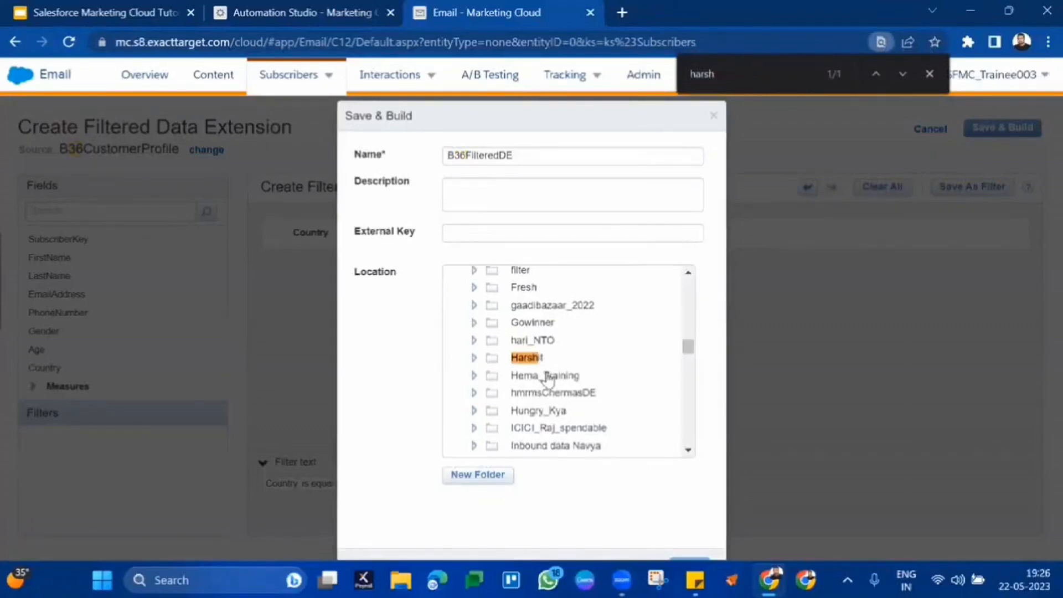
pyautogui.click(474, 358)
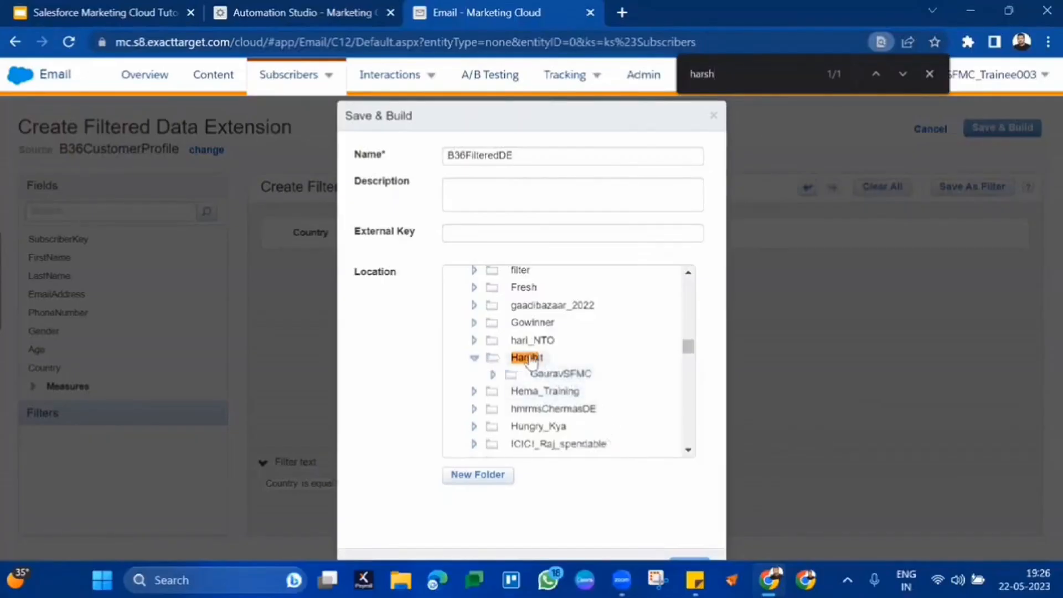
pyautogui.click(530, 358)
pyautogui.click(681, 556)
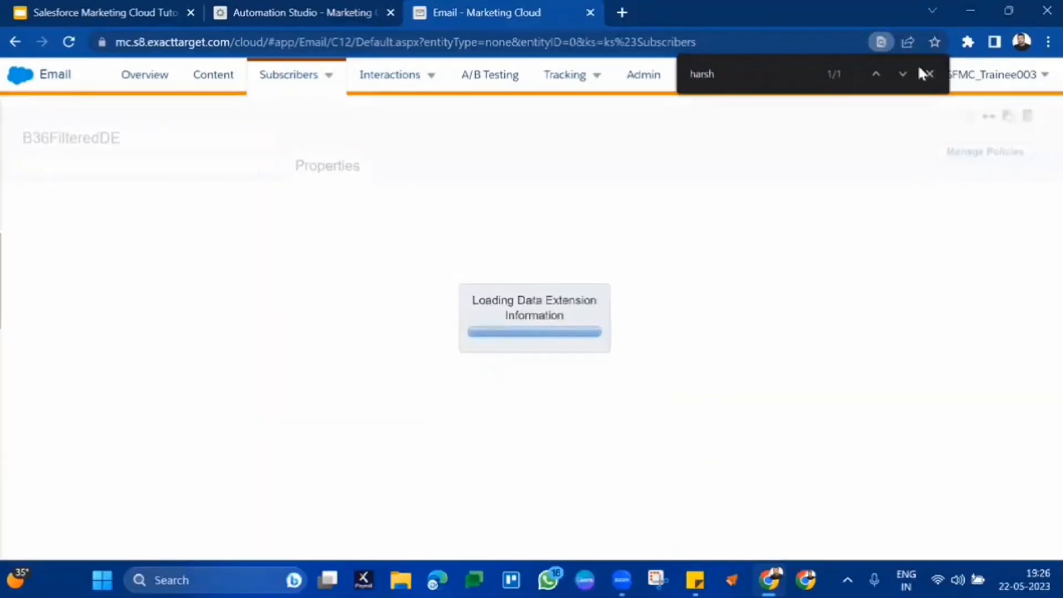
pyautogui.click(927, 72)
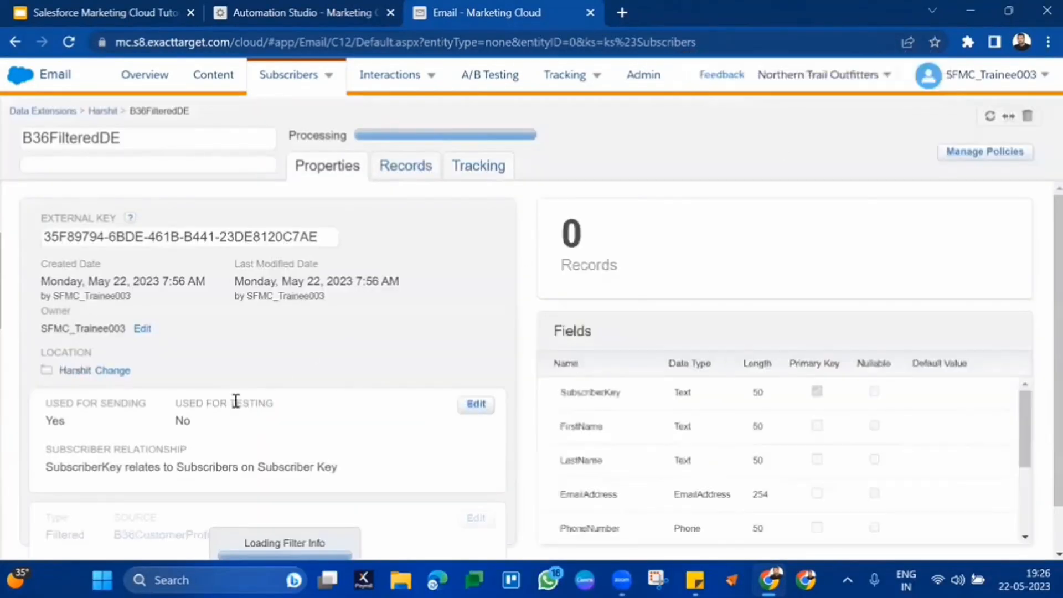
# Review the properties, source and filter condition of B36FilteredDE, including its filtered records.
pyautogui.scroll(-1, 236, 400)
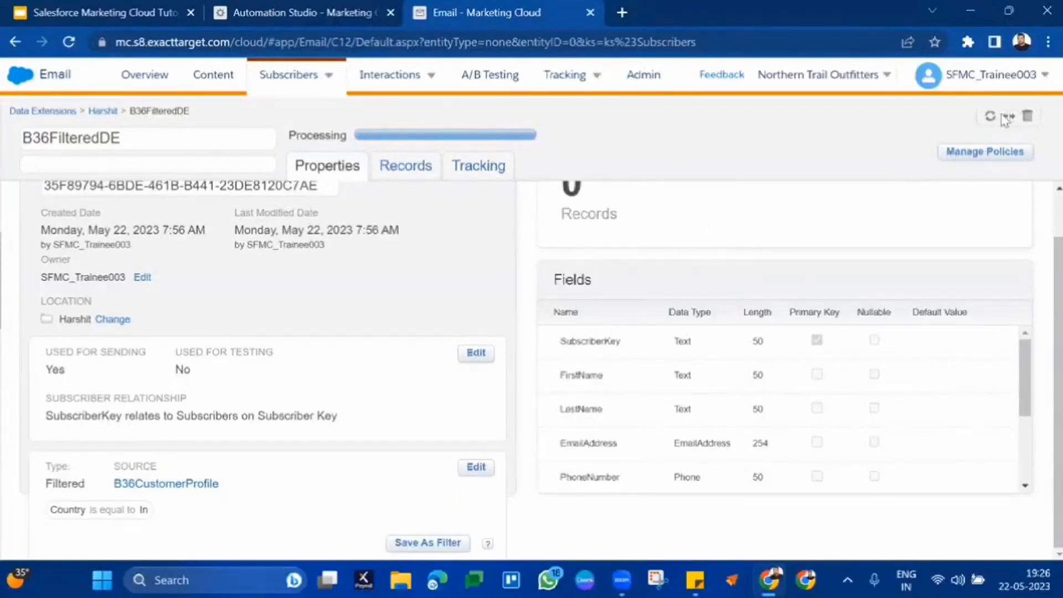
pyautogui.scroll(1, 559, 334)
pyautogui.scroll(-1, 559, 334)
pyautogui.tripleClick(235, 482)
pyautogui.moveTo(234, 481); pyautogui.dragTo(426, 391)
pyautogui.click(430, 397)
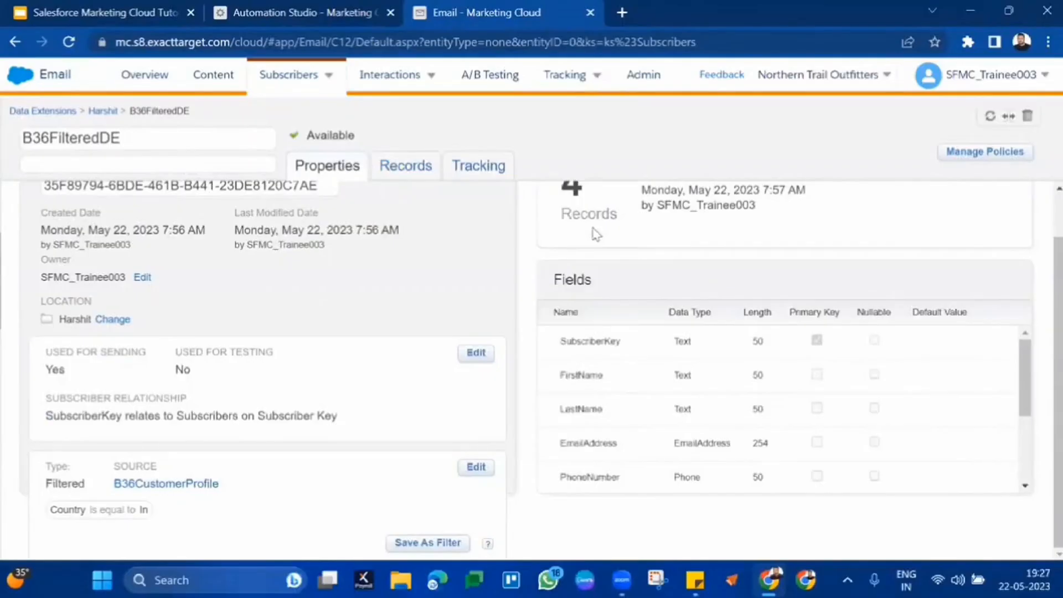
pyautogui.scroll(1, 510, 204)
pyautogui.click(424, 175)
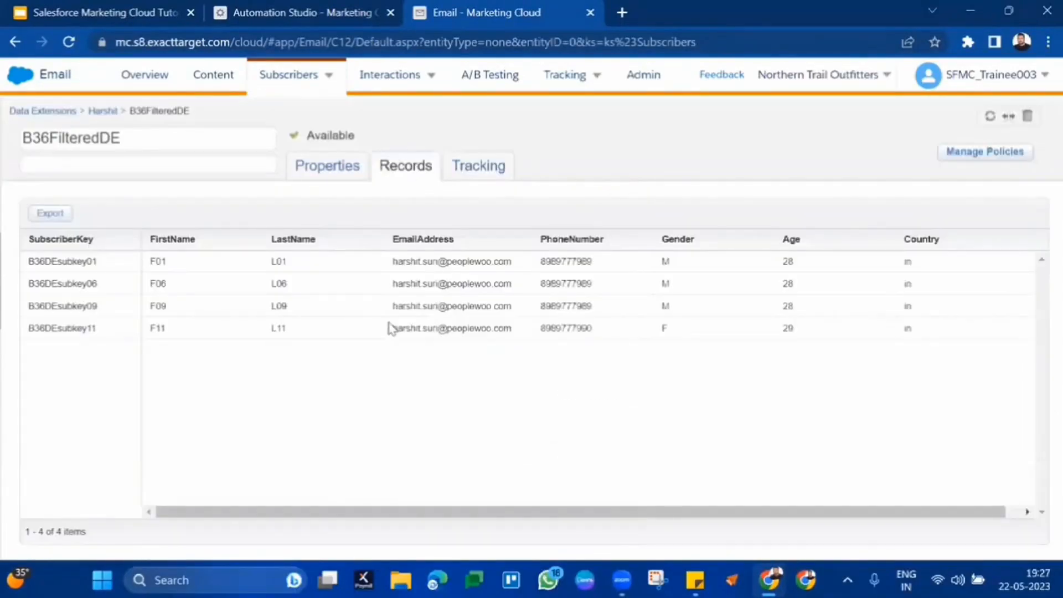
# Refresh B36FilteredDE so that its filter rule is reapplied to the source data.
pyautogui.click(992, 117)
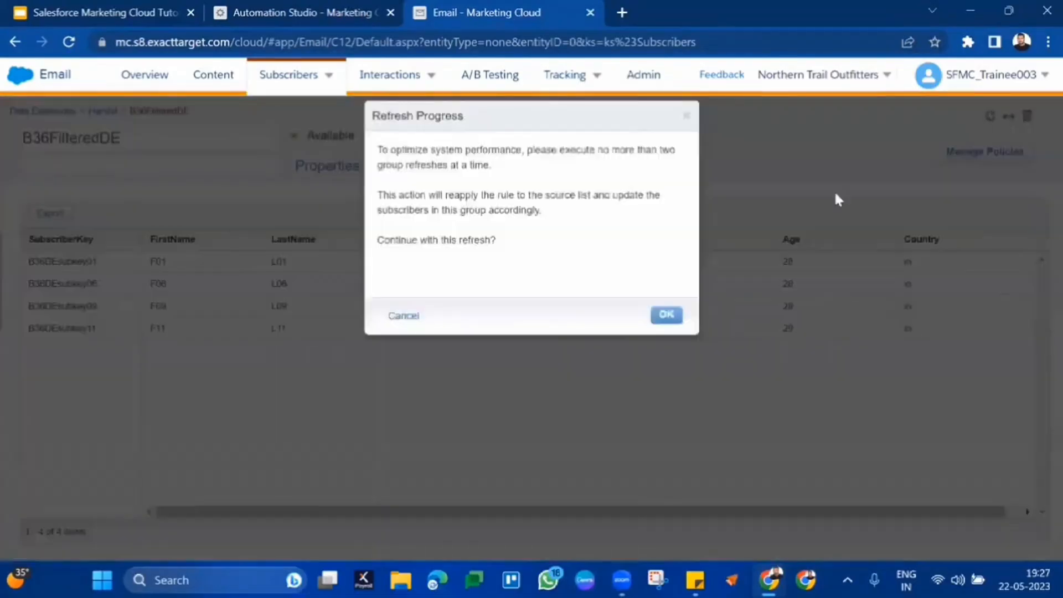
pyautogui.click(666, 315)
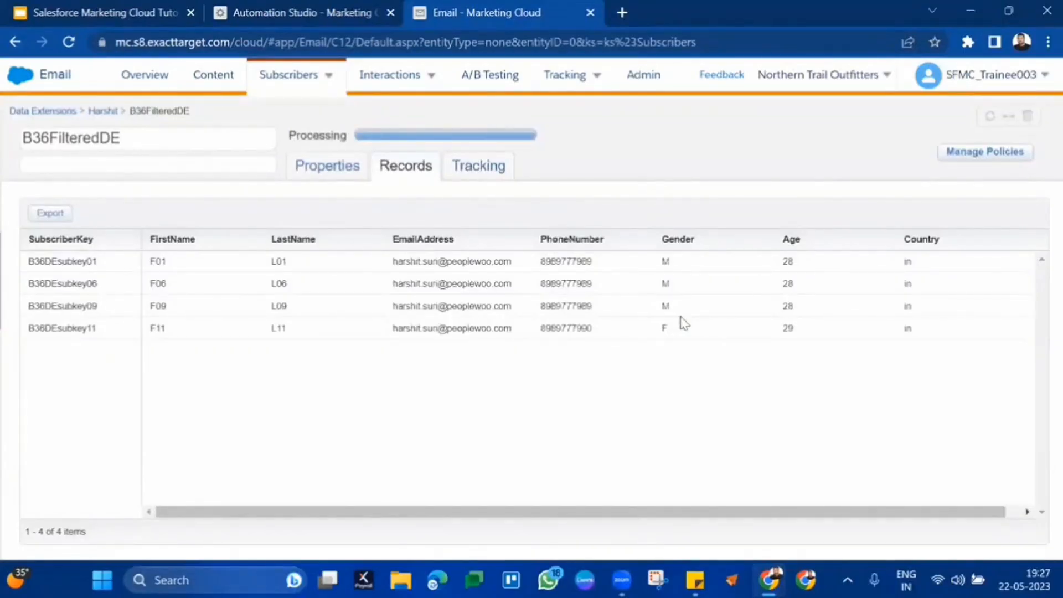
# Compare the B36FilteredDE records with the undefined Filter activity in the B36Automation workflow, leaving the data extension's name unedited.
pyautogui.moveTo(309, 8); pyautogui.dragTo(498, 4)
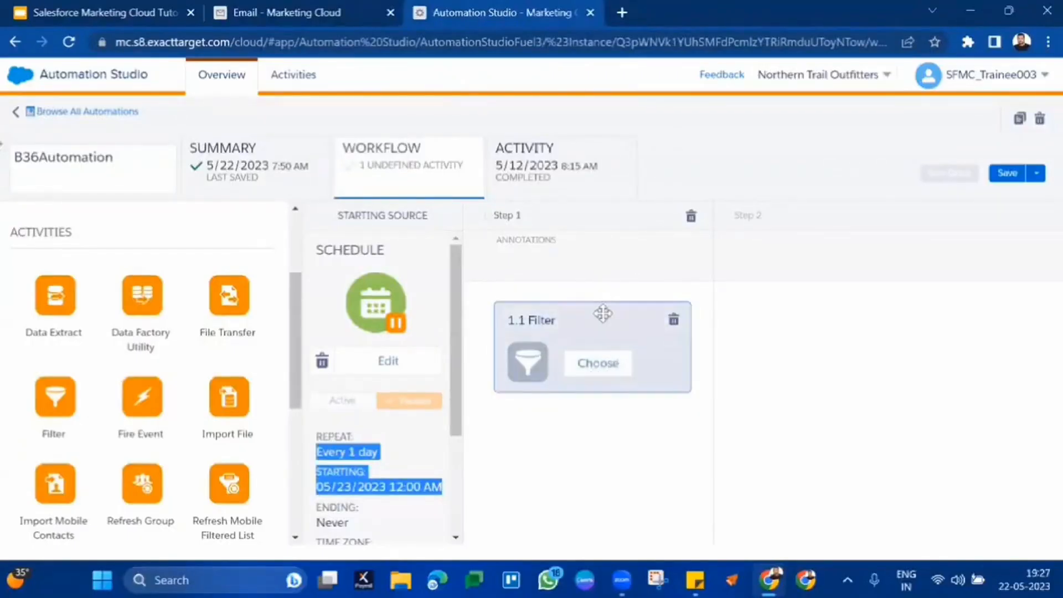
pyautogui.click(363, 11)
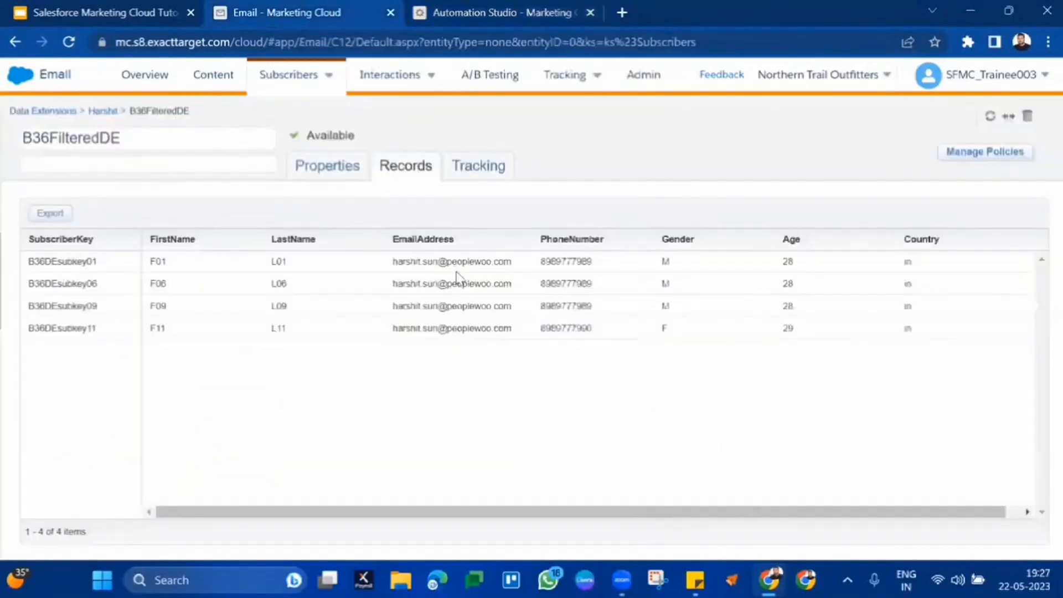
pyautogui.click(61, 134)
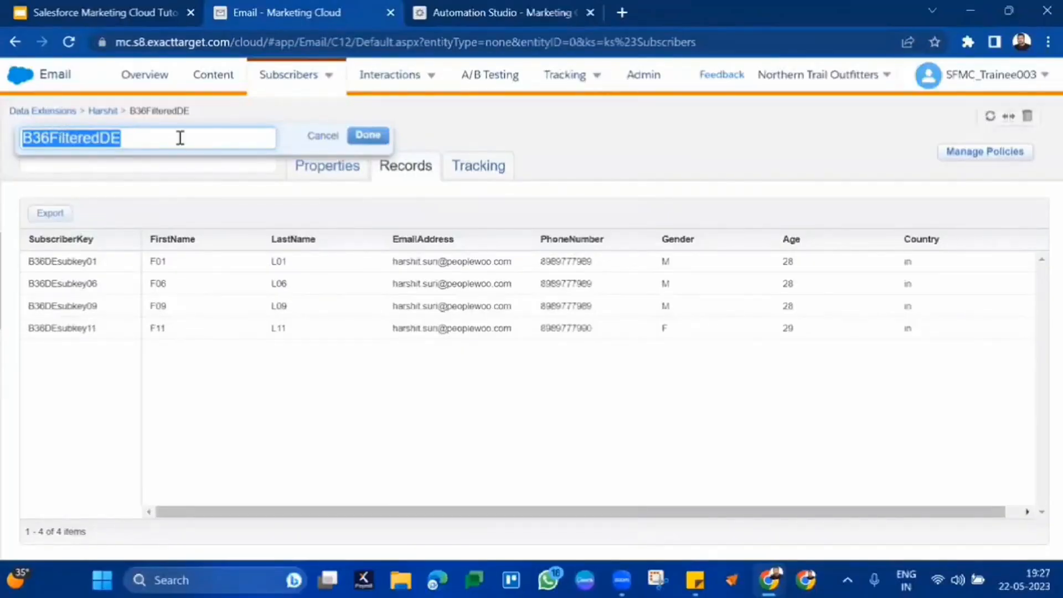
pyautogui.click(318, 136)
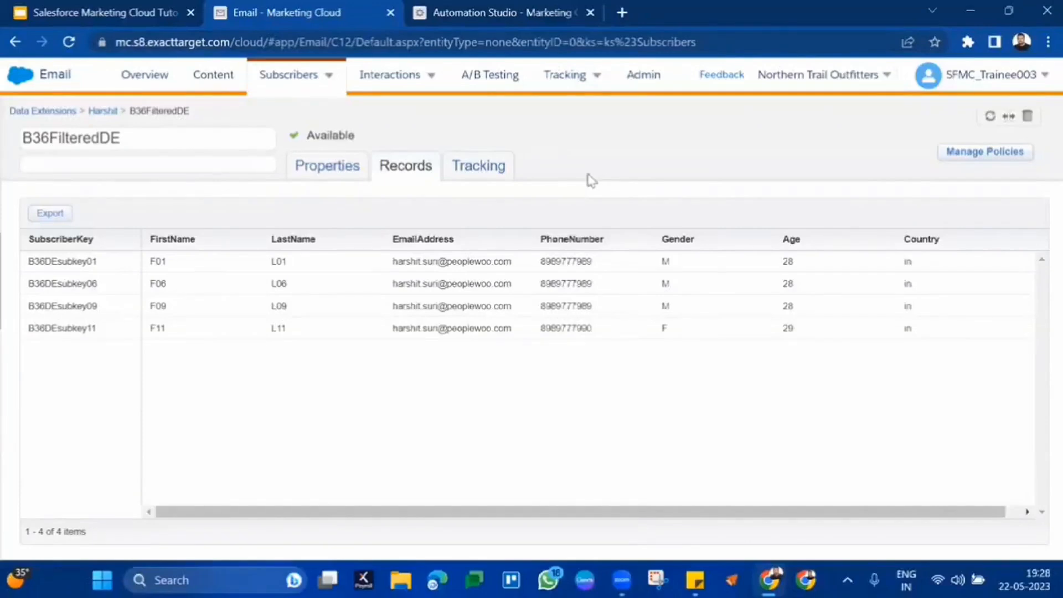
pyautogui.click(476, 9)
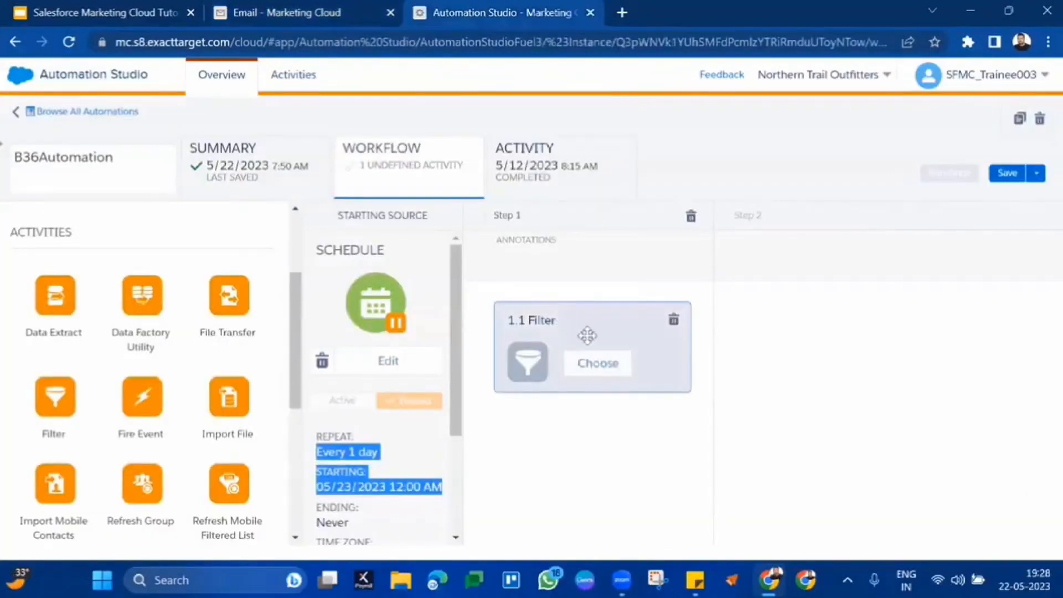
# Return to Email Studio and delete the B36FilteredDE data extension.
pyautogui.click(310, 10)
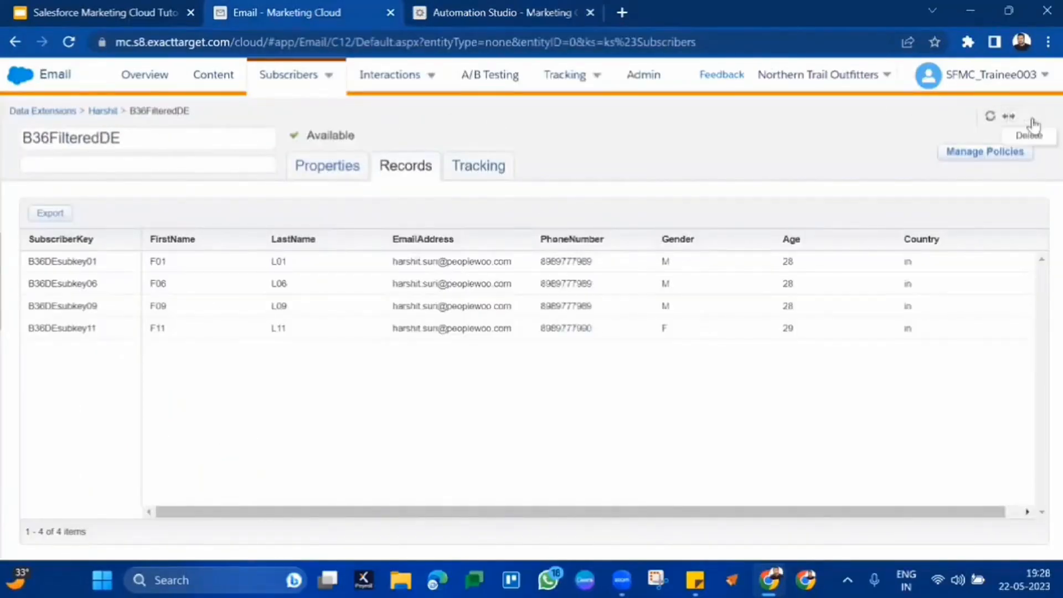
pyautogui.click(1027, 116)
pyautogui.click(668, 250)
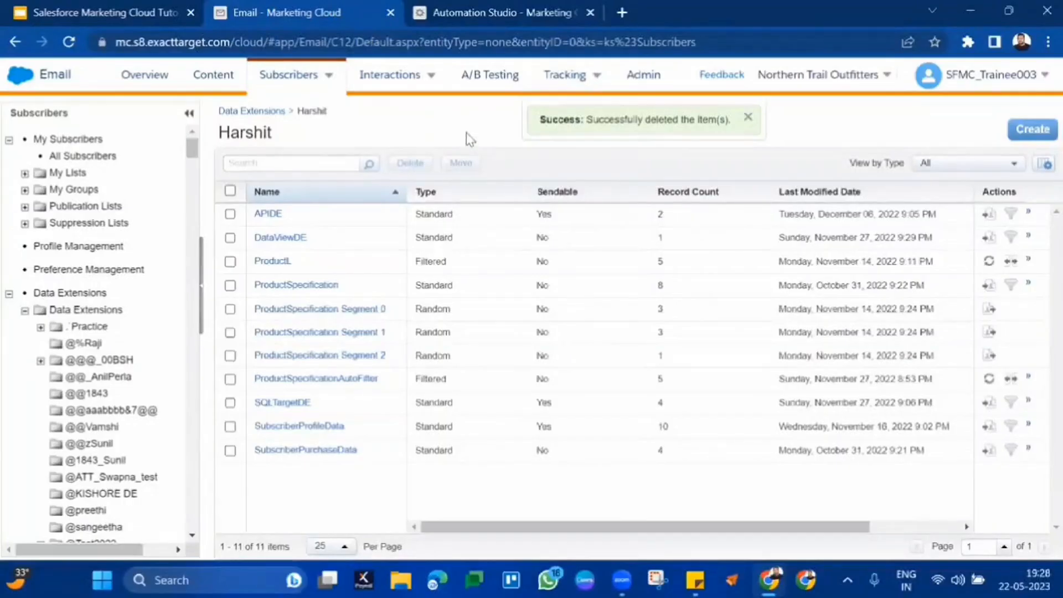
pyautogui.click(748, 119)
# Open the Data Filters list and start creating a new filter built from a data extension.
pyautogui.moveTo(314, 84)
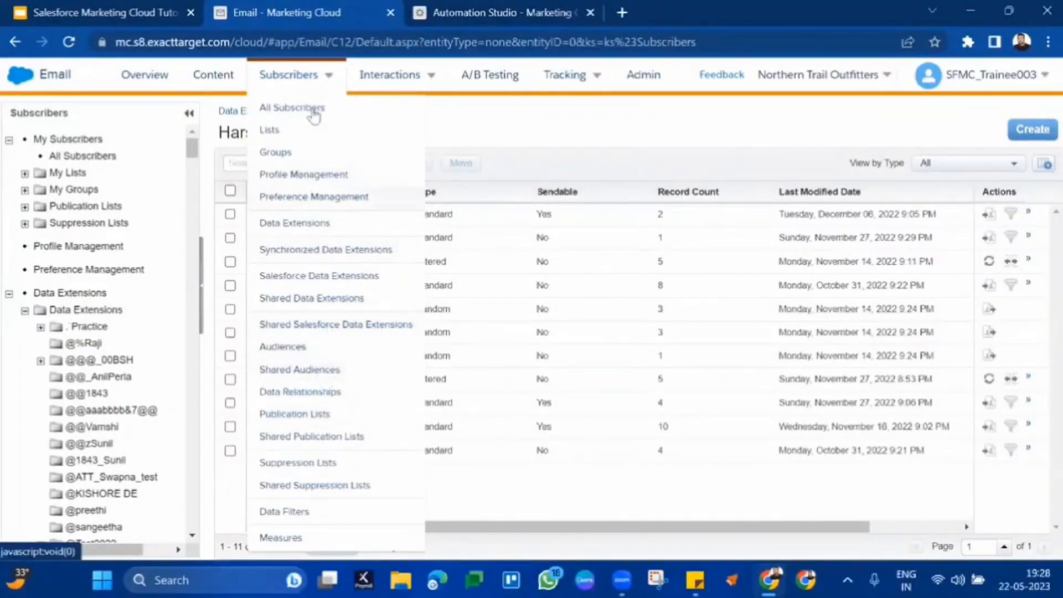
pyautogui.click(304, 498)
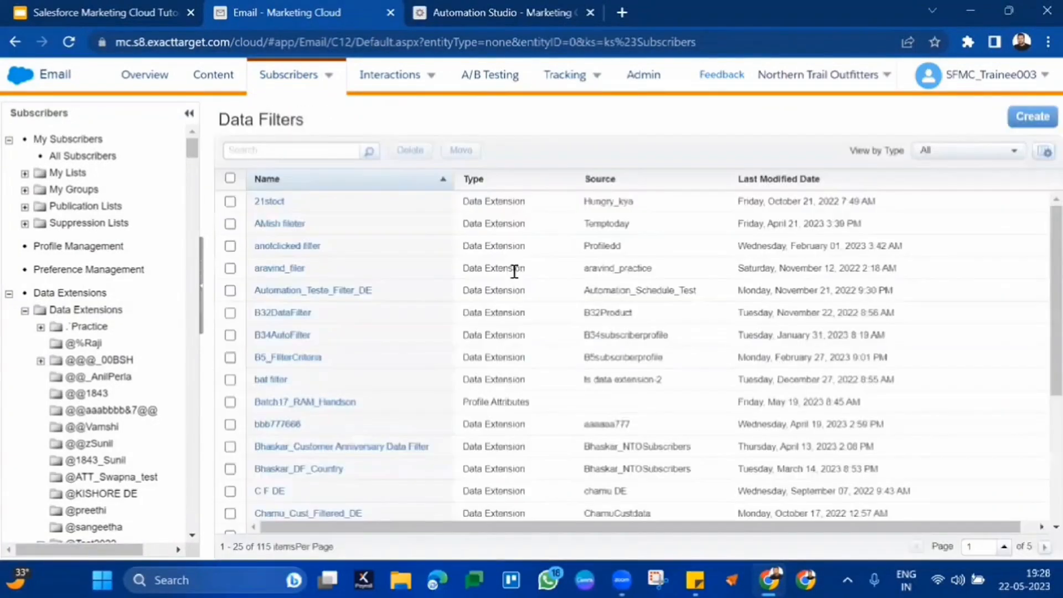
pyautogui.tripleClick(285, 136)
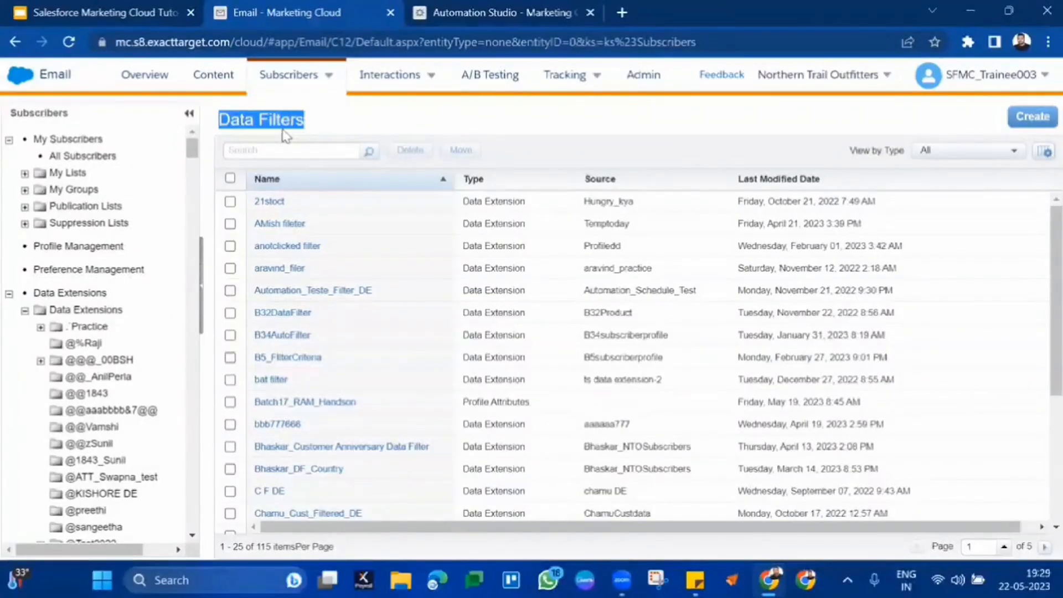
pyautogui.moveTo(277, 68)
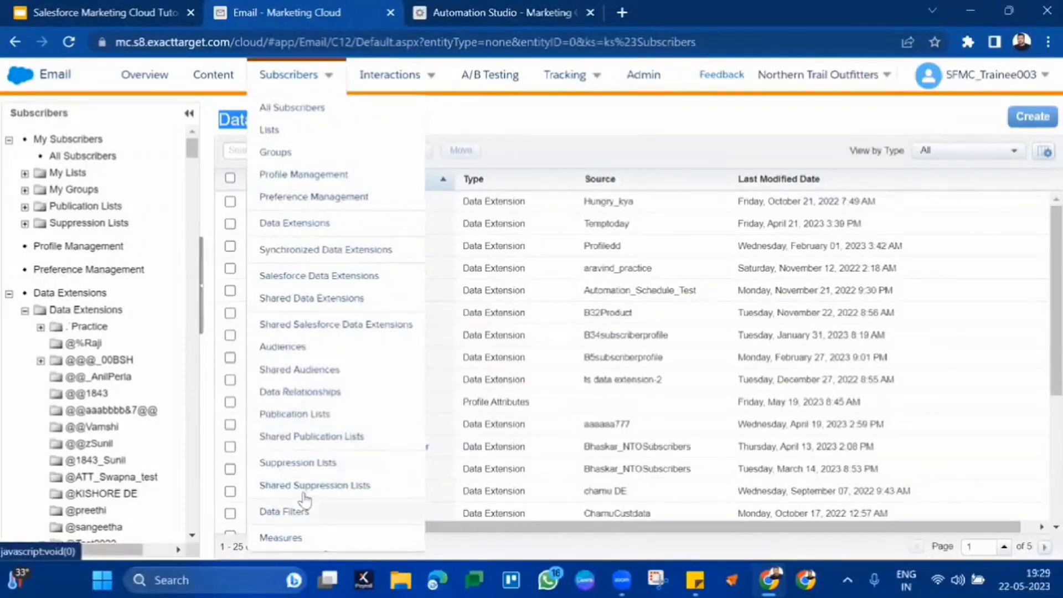
pyautogui.click(1032, 117)
pyautogui.click(577, 311)
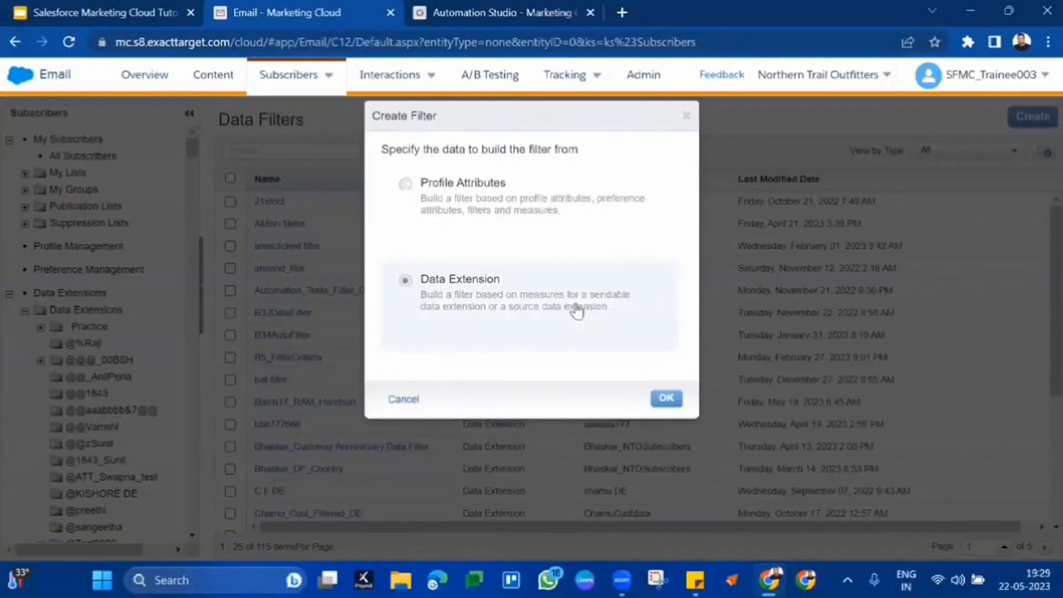
pyautogui.click(669, 399)
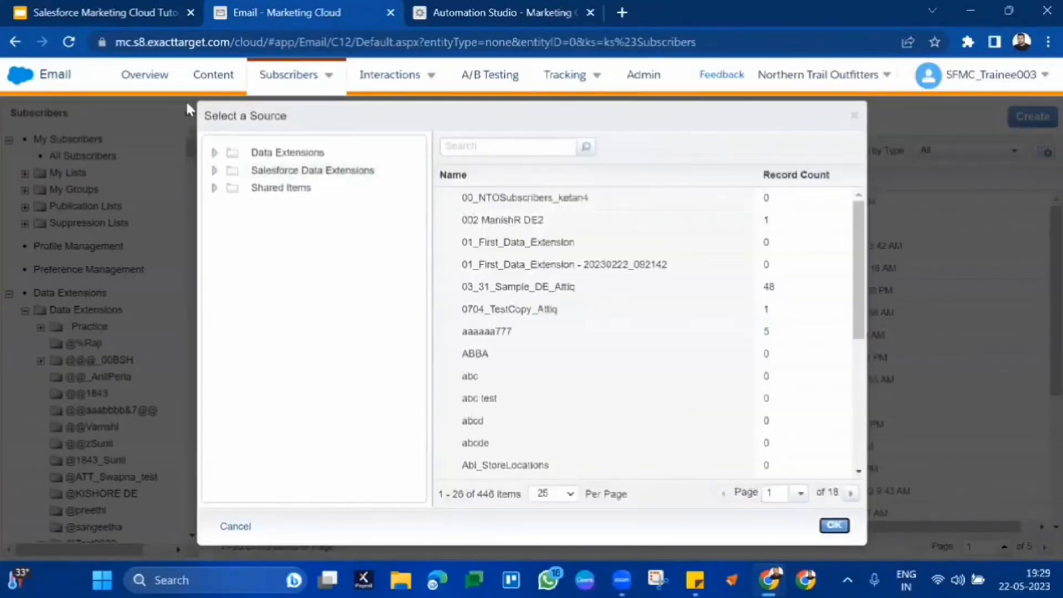
# Expand the Data Extensions folder in the filter's source selection and search the page for "36".
pyautogui.click(214, 152)
pyautogui.scroll(-10, 313, 308)
pyautogui.scroll(-8, 316, 311)
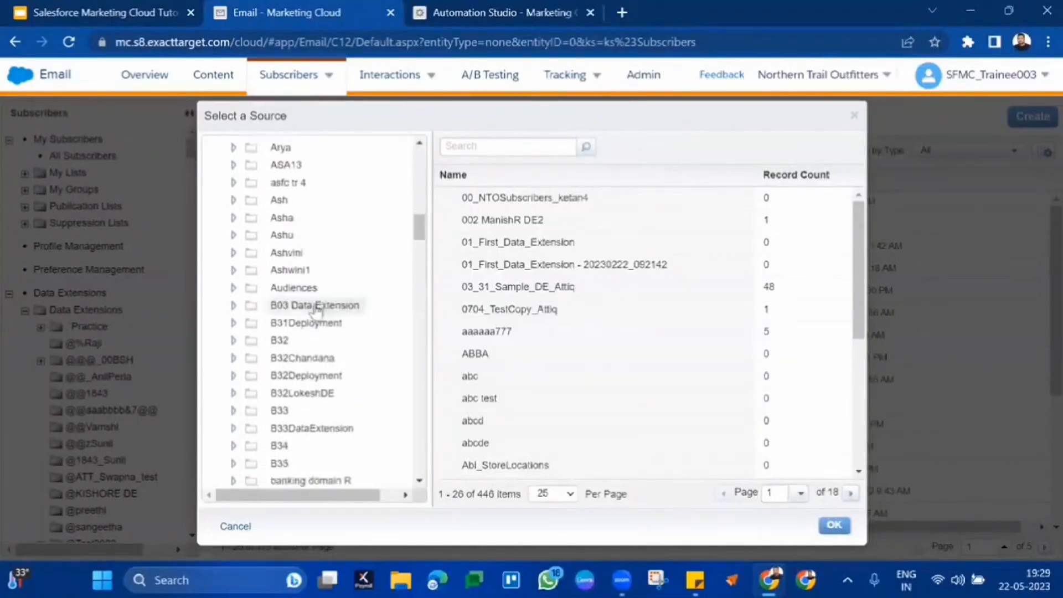
pyautogui.scroll(-5, 316, 313)
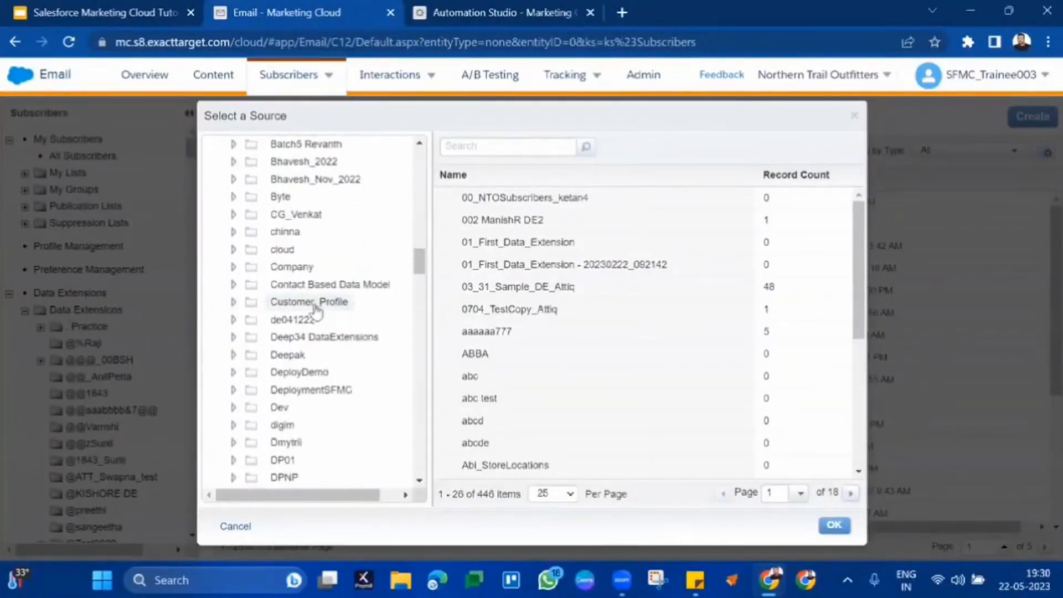
pyautogui.hotkey('ctrl', 'f')
pyautogui.write('b')
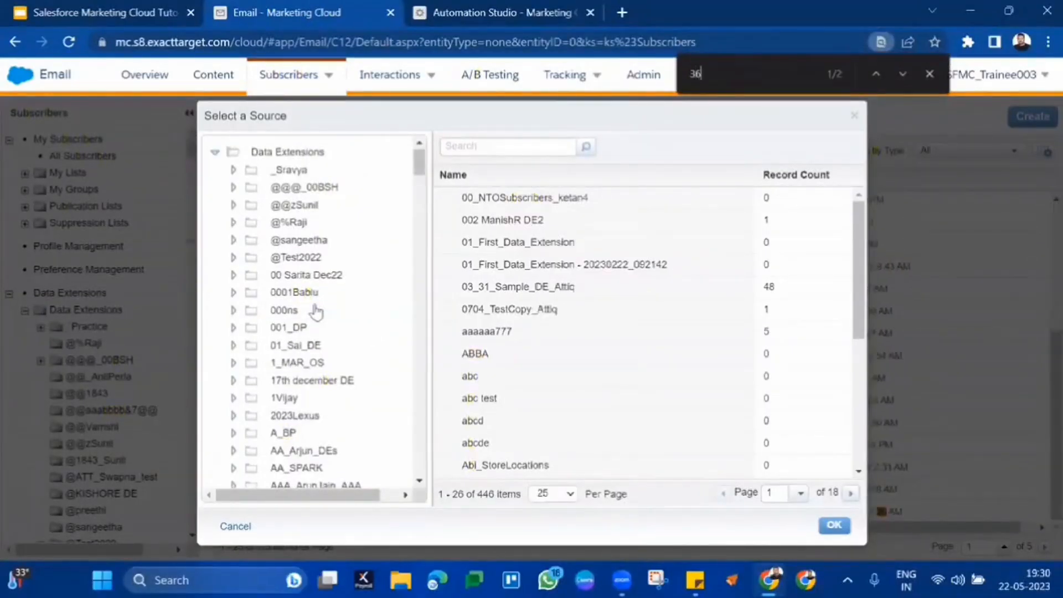
pyautogui.press('Return')
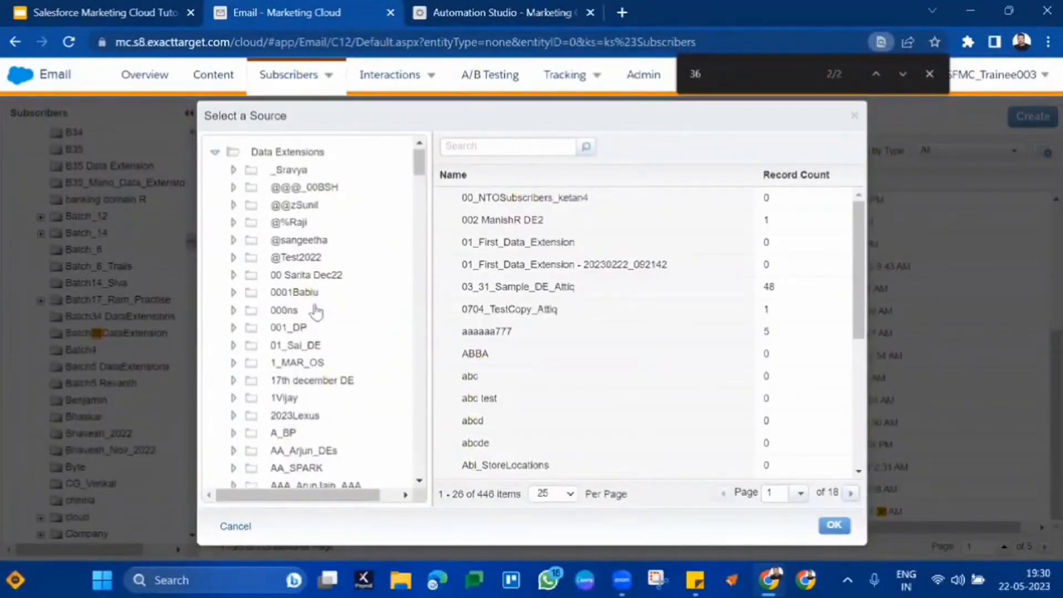
# Look through the Data Extensions folders in the source selection for the batch 36 folder.
pyautogui.scroll(-20, 317, 311)
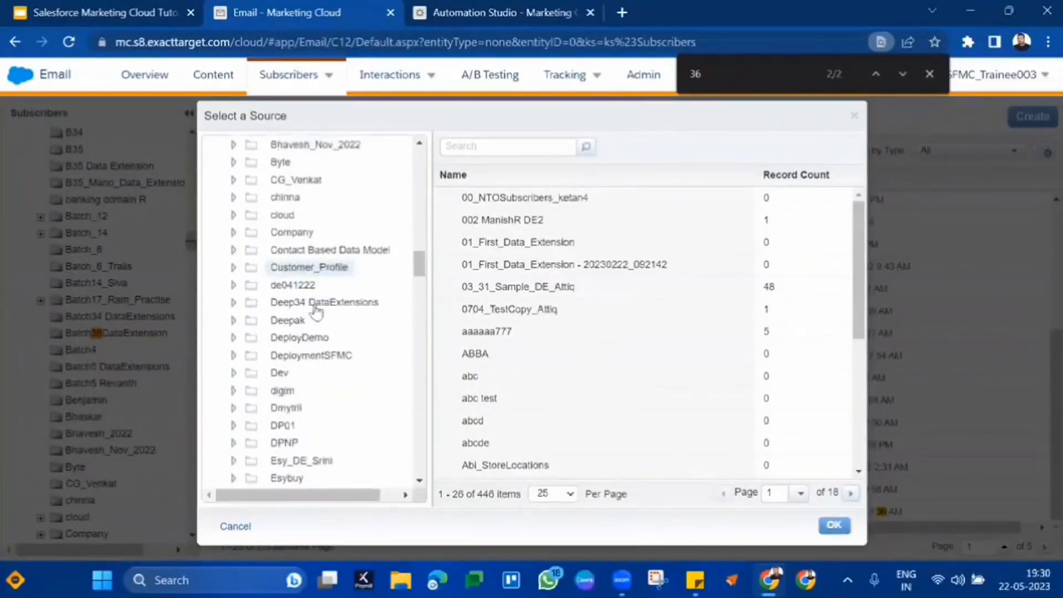
pyautogui.scroll(-10, 317, 311)
pyautogui.scroll(-10, 316, 311)
pyautogui.scroll(3, 316, 312)
pyautogui.scroll(-4, 317, 312)
pyautogui.scroll(-10, 317, 312)
pyautogui.scroll(15, 317, 333)
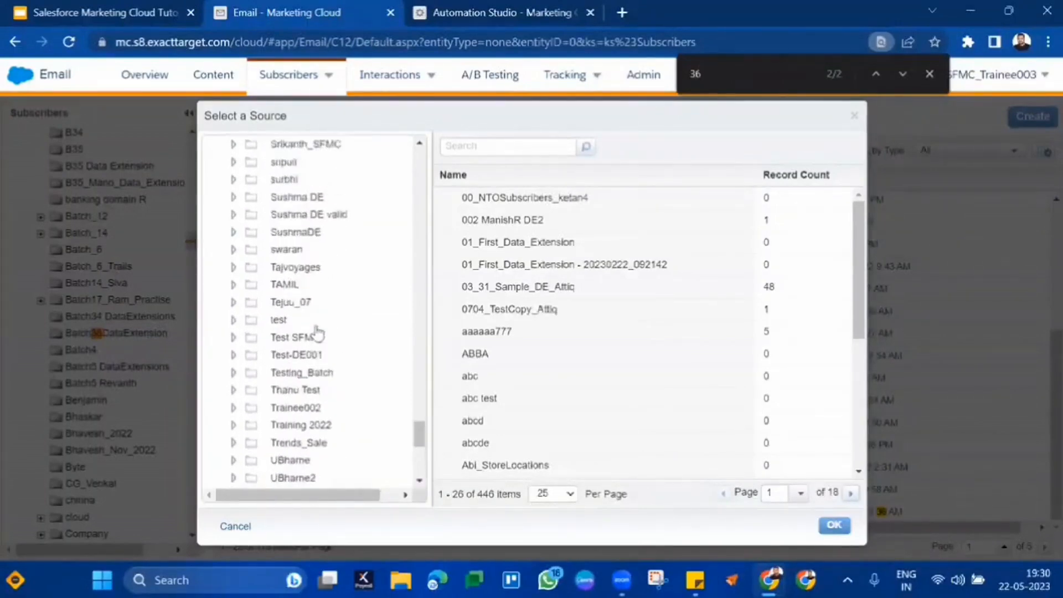
pyautogui.scroll(15, 317, 333)
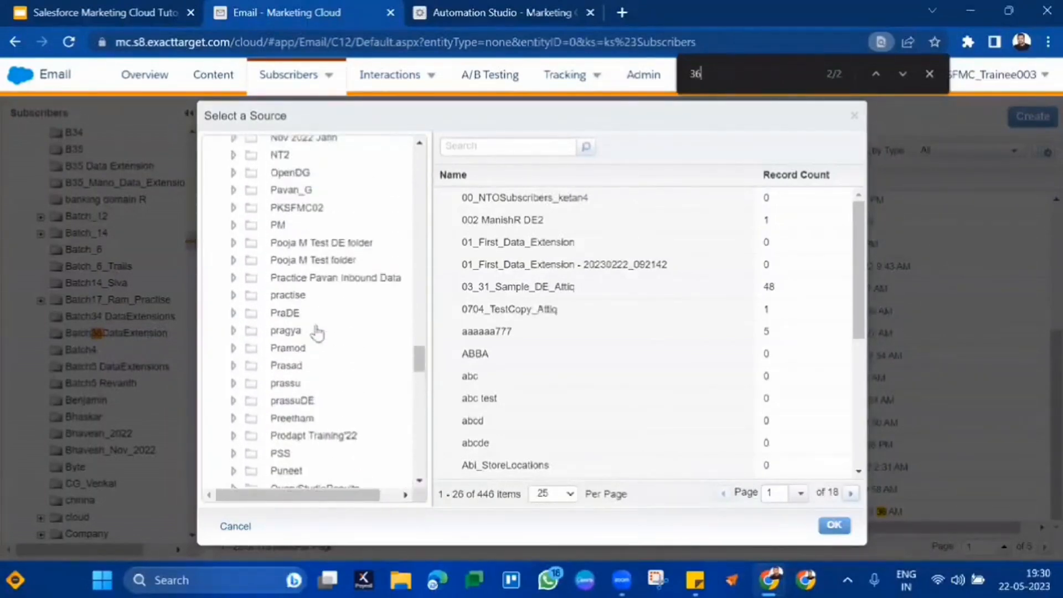
pyautogui.scroll(15, 317, 333)
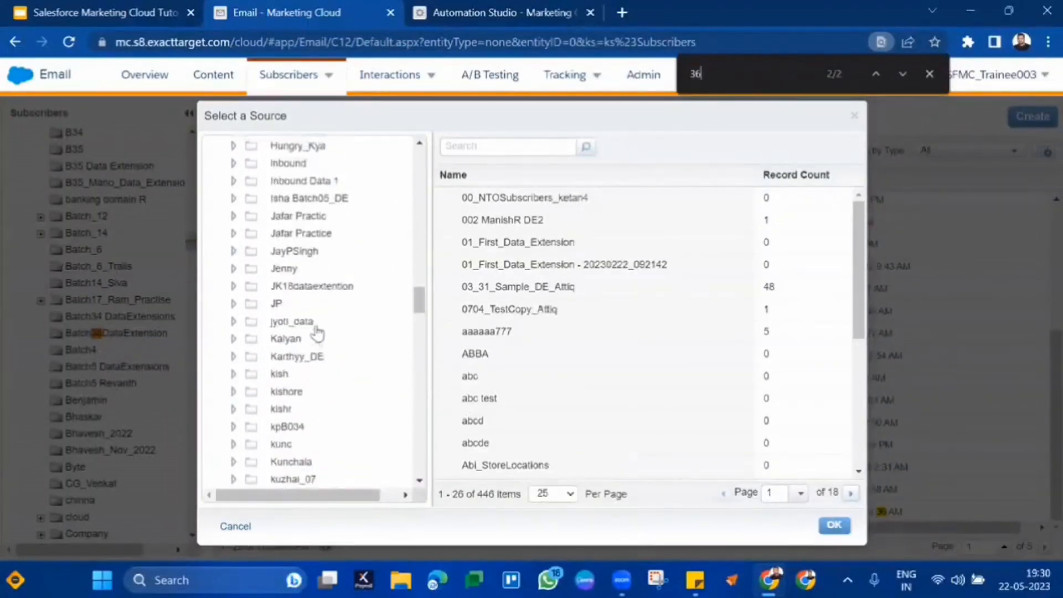
pyautogui.scroll(5, 317, 333)
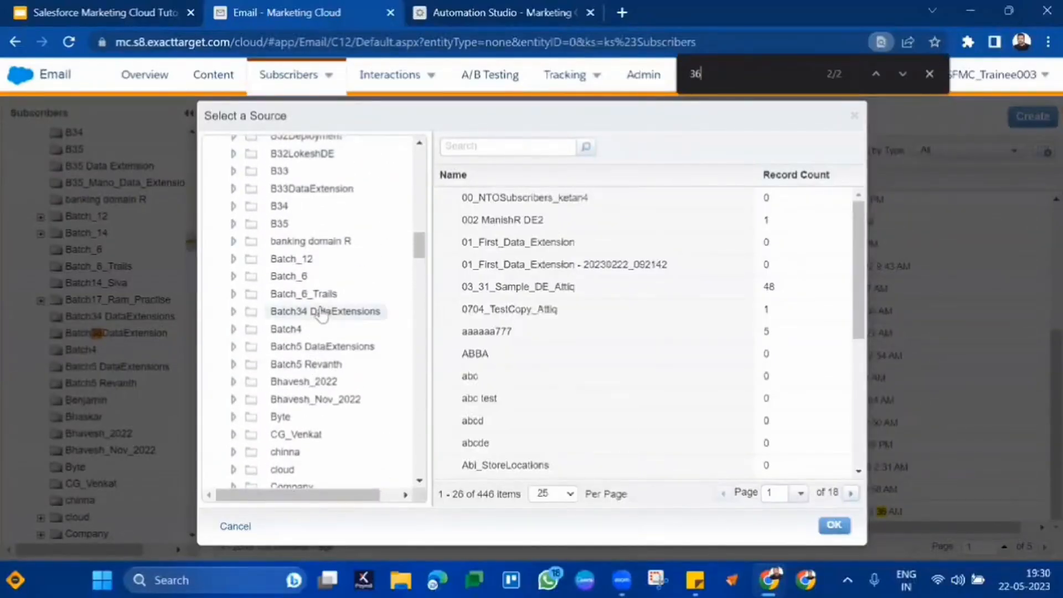
pyautogui.scroll(8, 321, 313)
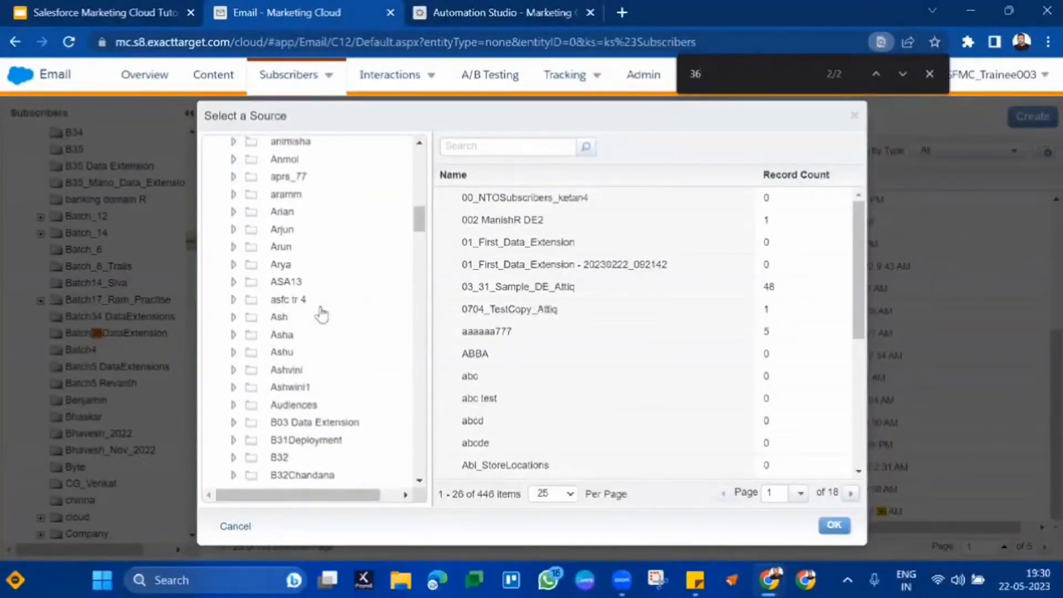
pyautogui.scroll(-12, 321, 313)
pyautogui.scroll(-6, 321, 313)
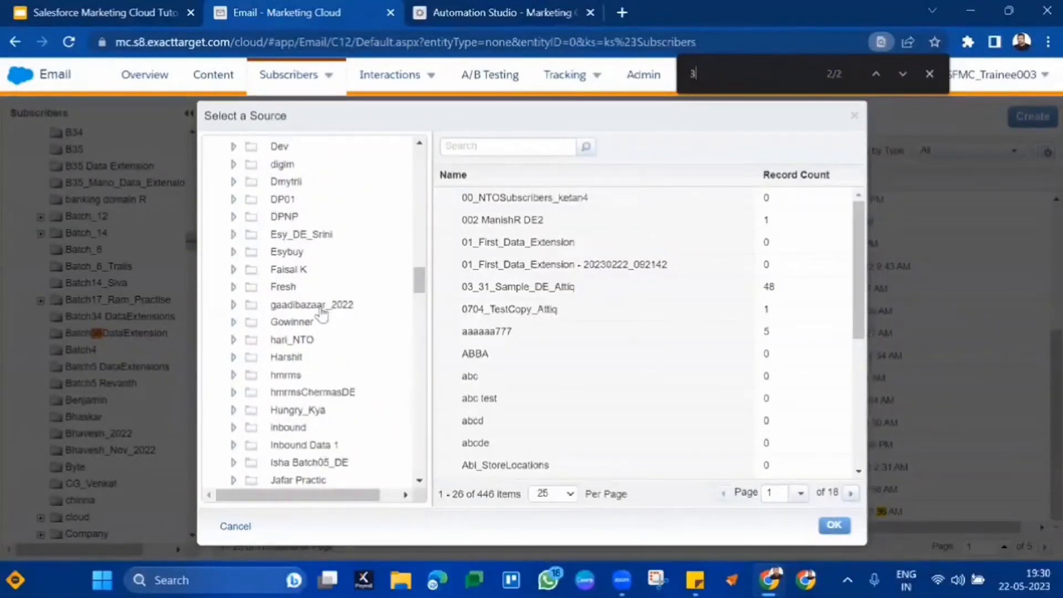
# Search the page for "Batch" and go through the matches to find the batch's data extension folder.
pyautogui.write('6')
pyautogui.press('BackSpace')
pyautogui.press('BackSpace')
pyautogui.write('Batc')
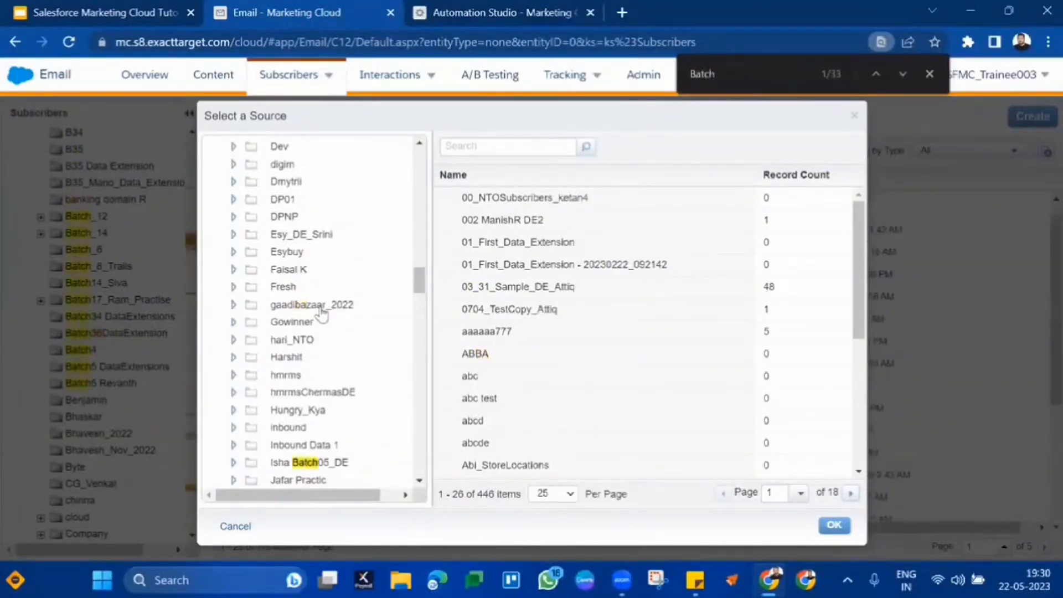
pyautogui.write('h')
pyautogui.press('Return')
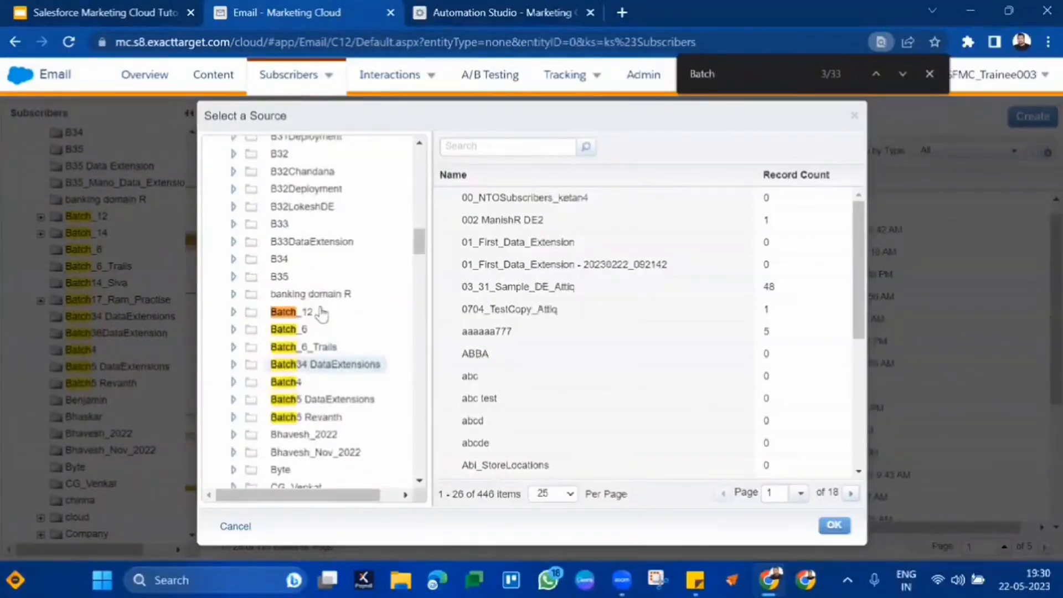
pyautogui.press('Return')
pyautogui.press('Return')
pyautogui.press('Return')
pyautogui.press('Return')
pyautogui.press('Return')
pyautogui.press('Return')
pyautogui.press('Return')
pyautogui.press('Return')
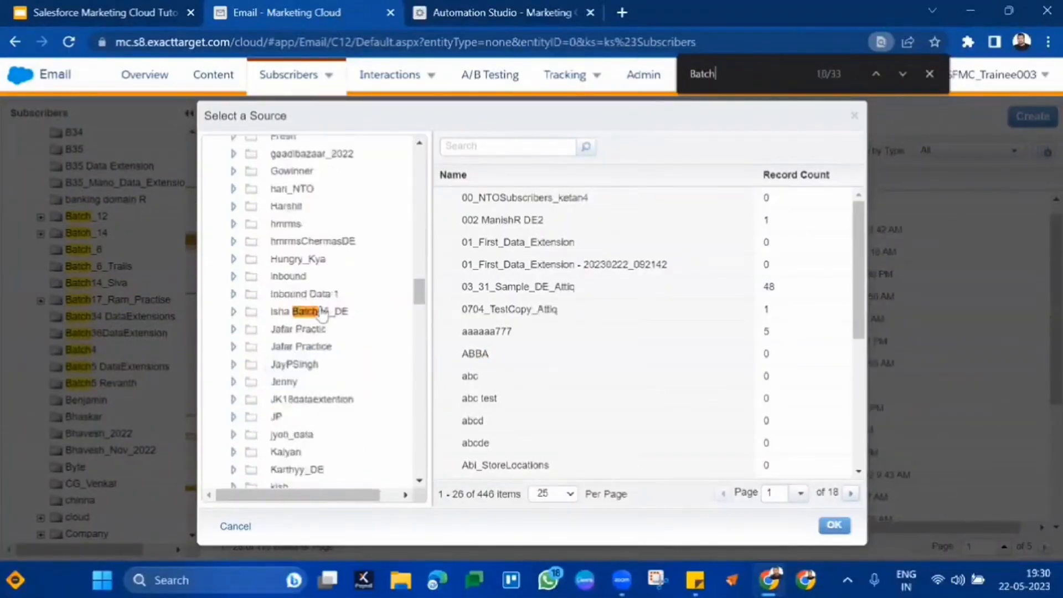
pyautogui.press('Return')
pyautogui.press('Return')
pyautogui.press('Return')
pyautogui.press('Return')
pyautogui.press('Return')
pyautogui.press('Return')
pyautogui.press('Return')
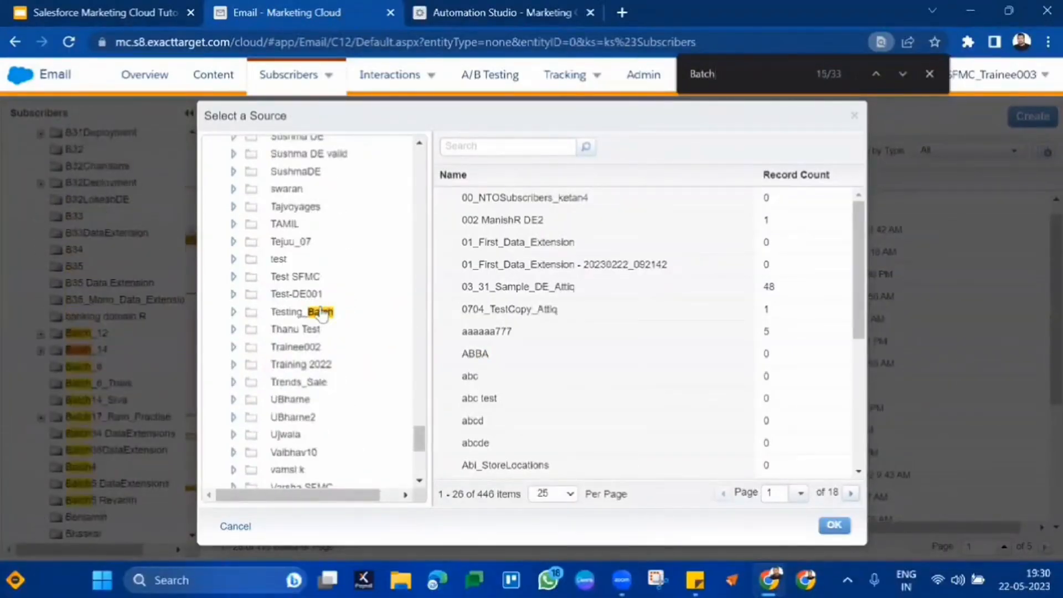
pyautogui.press('Return')
pyautogui.press('Return')
pyautogui.press('Return')
pyautogui.press('Return')
pyautogui.press('Return')
pyautogui.press('Return')
pyautogui.press('Return')
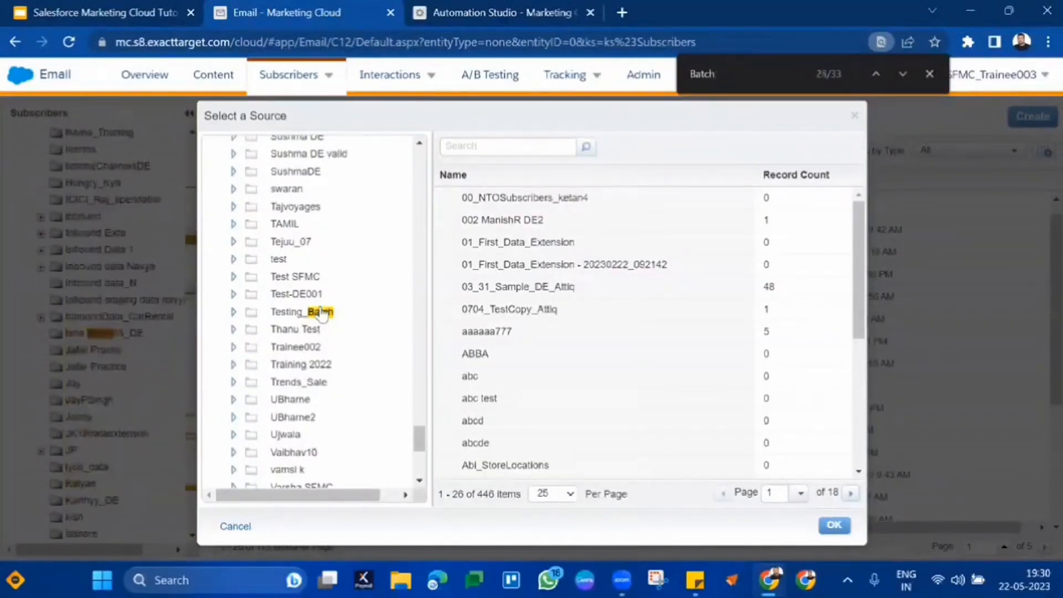
pyautogui.press('Return')
pyautogui.press('Return')
pyautogui.press('Return')
pyautogui.press('Return')
pyautogui.press('Return')
pyautogui.press('Return')
pyautogui.press('Return')
pyautogui.press('Return')
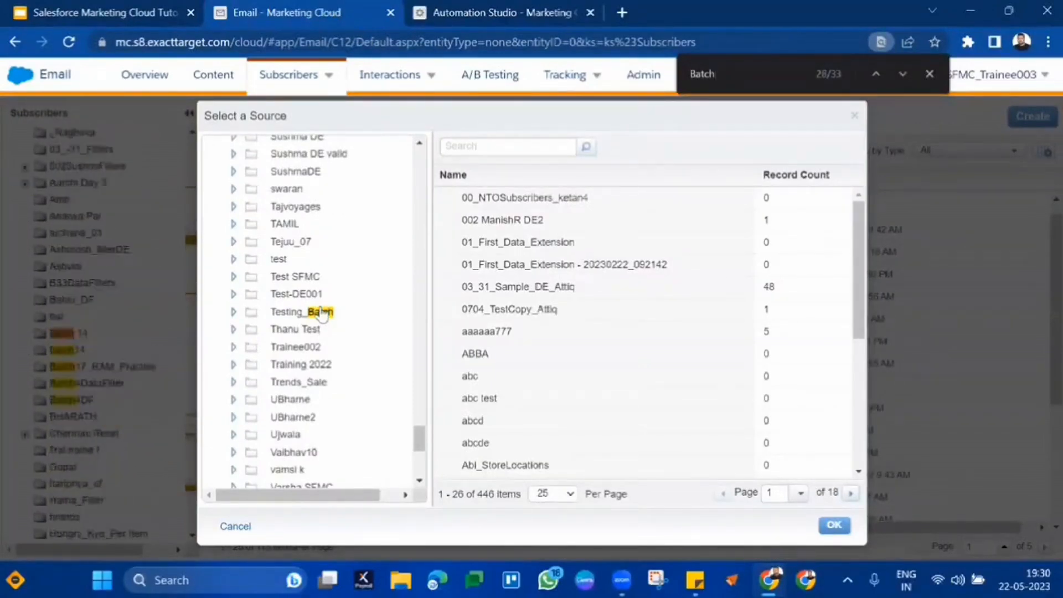
# Choose B34subscriberprofile from the Batch34 DataExtensions folder as the filter's source, and put the browser in full screen.
pyautogui.click(320, 311)
pyautogui.scroll(20, 364, 277)
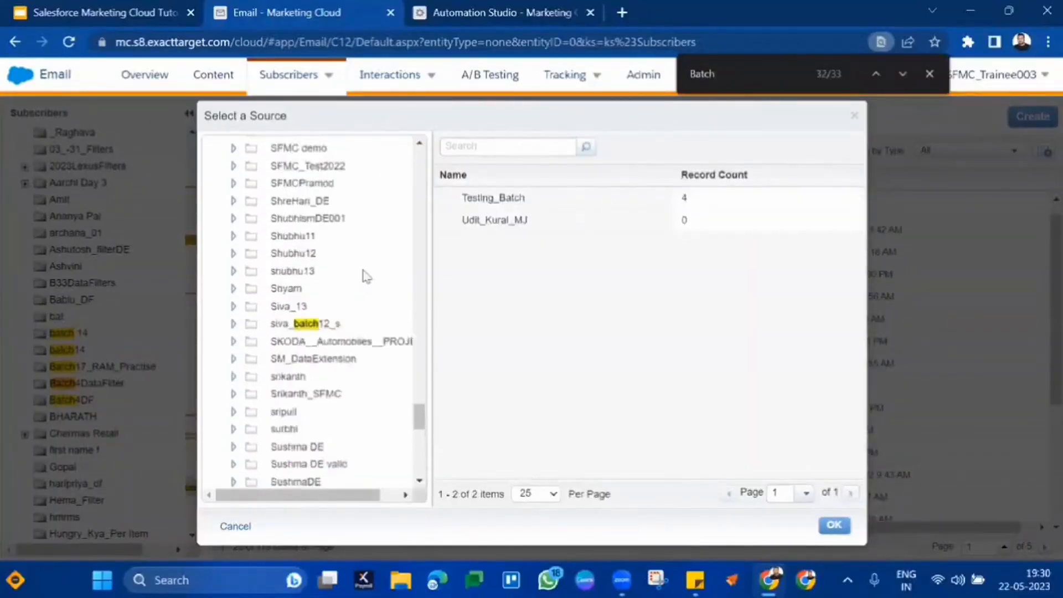
pyautogui.scroll(-4, 364, 276)
pyautogui.scroll(15, 364, 277)
pyautogui.scroll(-3, 364, 277)
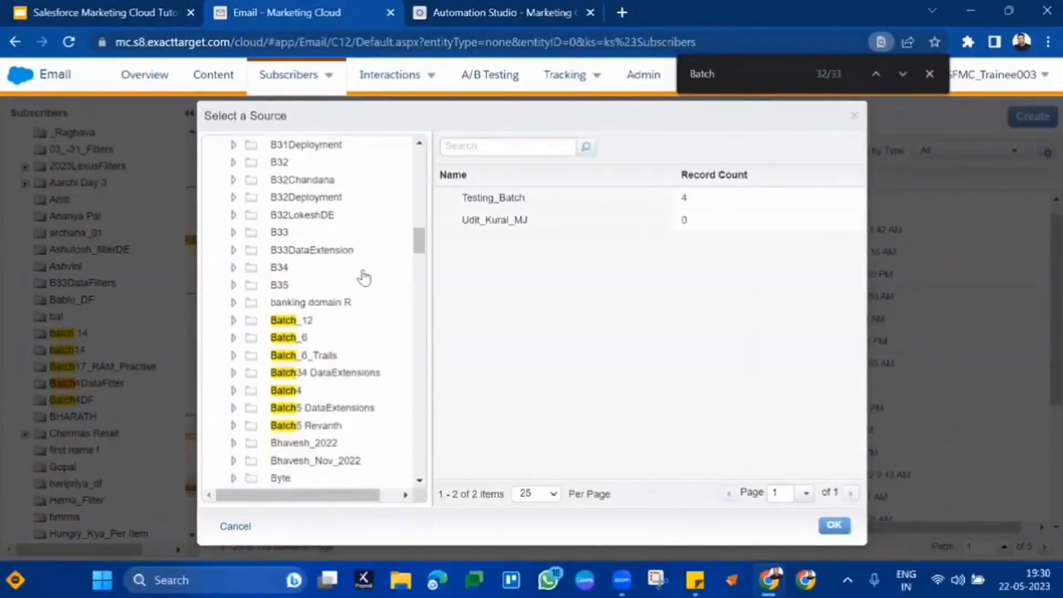
pyautogui.click(331, 310)
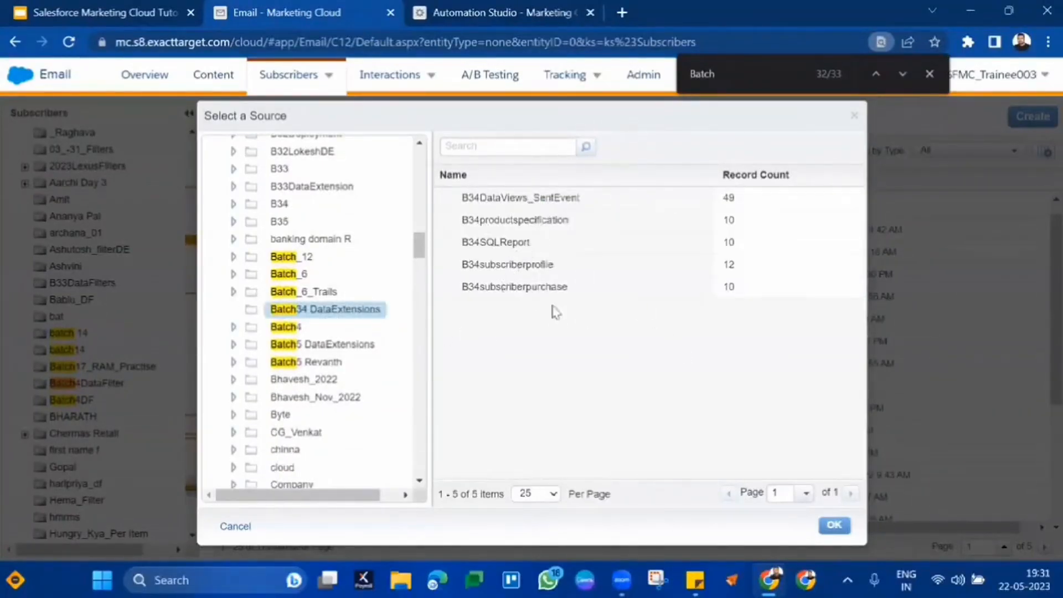
pyautogui.click(477, 267)
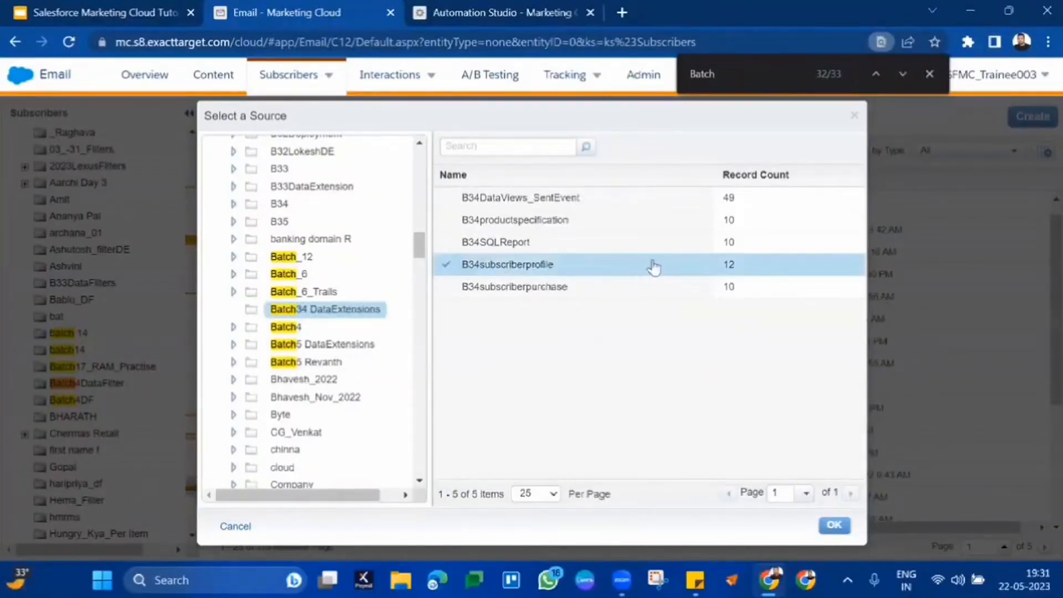
pyautogui.click(1047, 42)
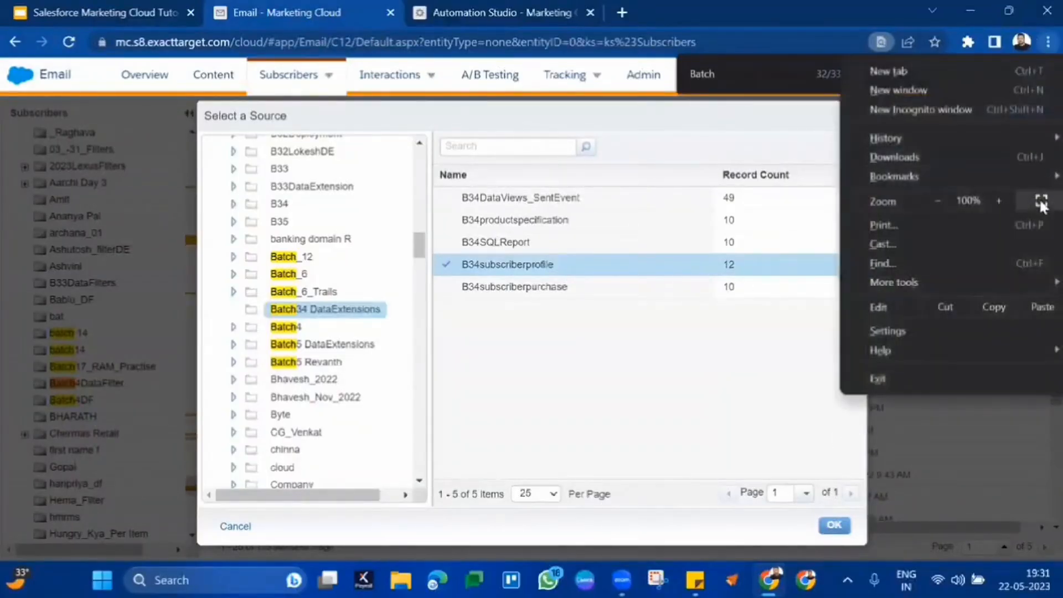
pyautogui.click(1040, 200)
pyautogui.click(836, 474)
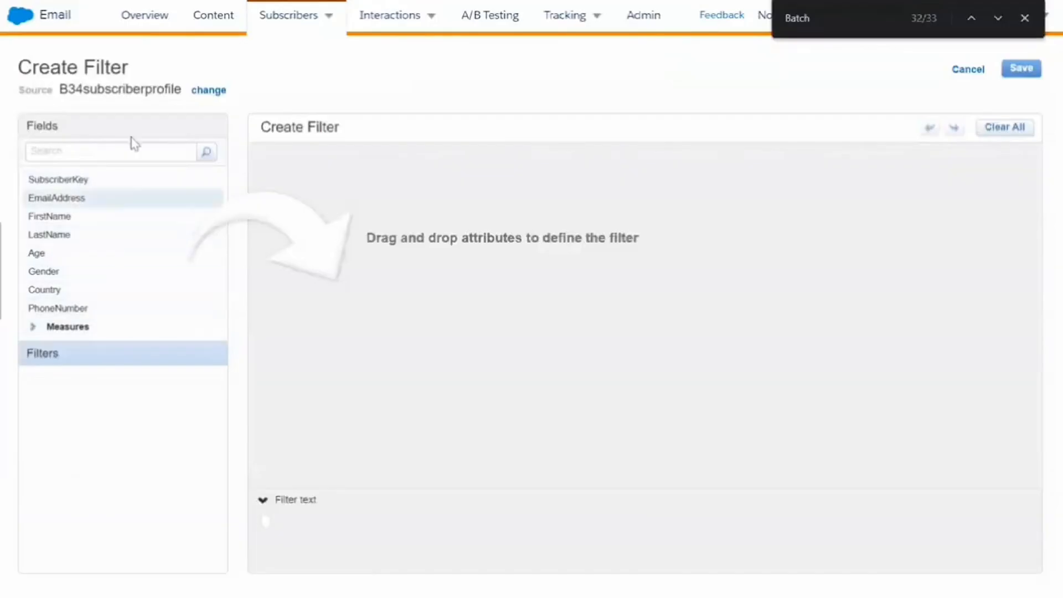
# Define the filter as Country is equal to "in" and enter B36AutoFilter as its name for saving.
pyautogui.moveTo(126, 291); pyautogui.dragTo(550, 296)
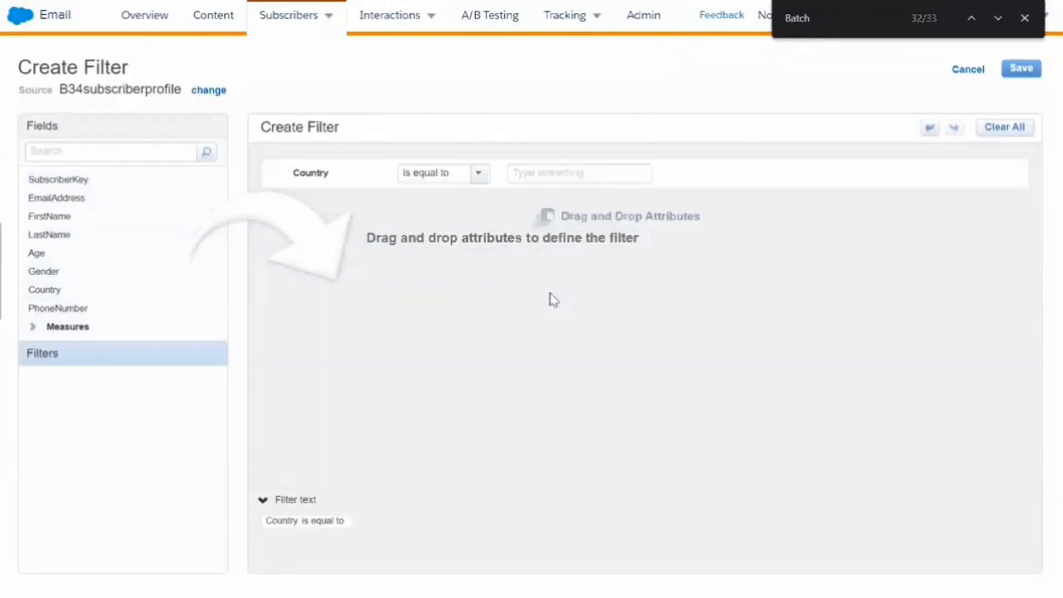
pyautogui.click(557, 175)
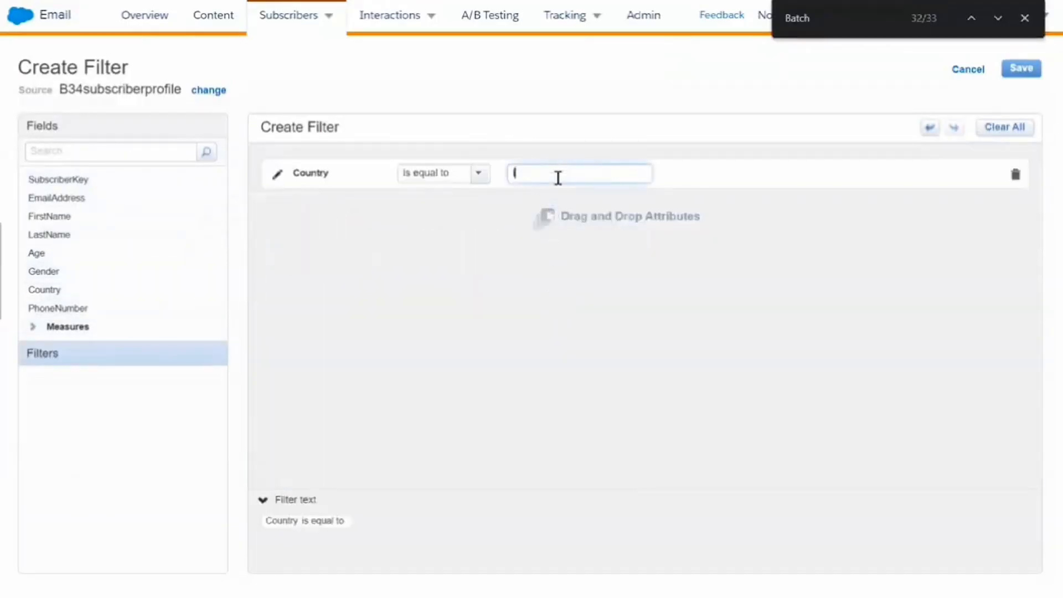
pyautogui.write('In')
pyautogui.click(1018, 75)
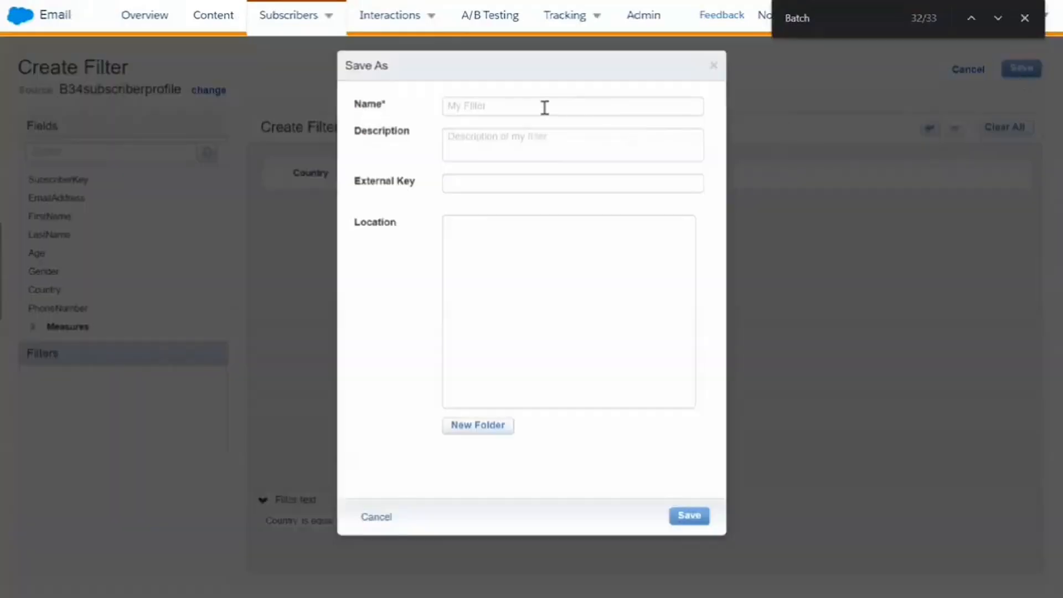
pyautogui.write('B36AutoFilter')
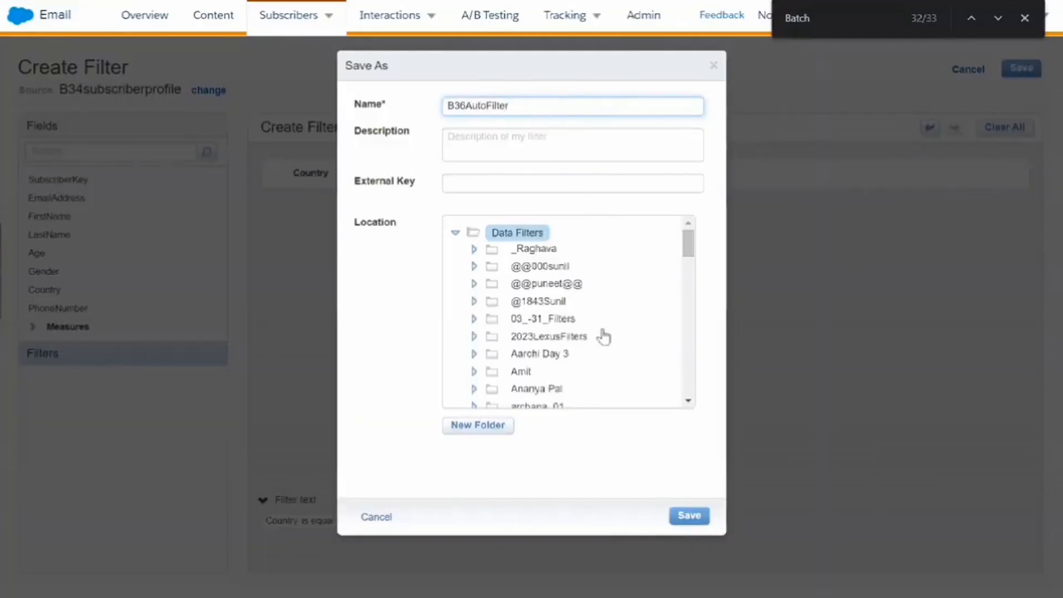
# Look through the Data Filters location folders for a suitable place to save the filter.
pyautogui.scroll(-3, 571, 309)
pyautogui.hotkey('ctrl', 'f')
pyautogui.write('hars')
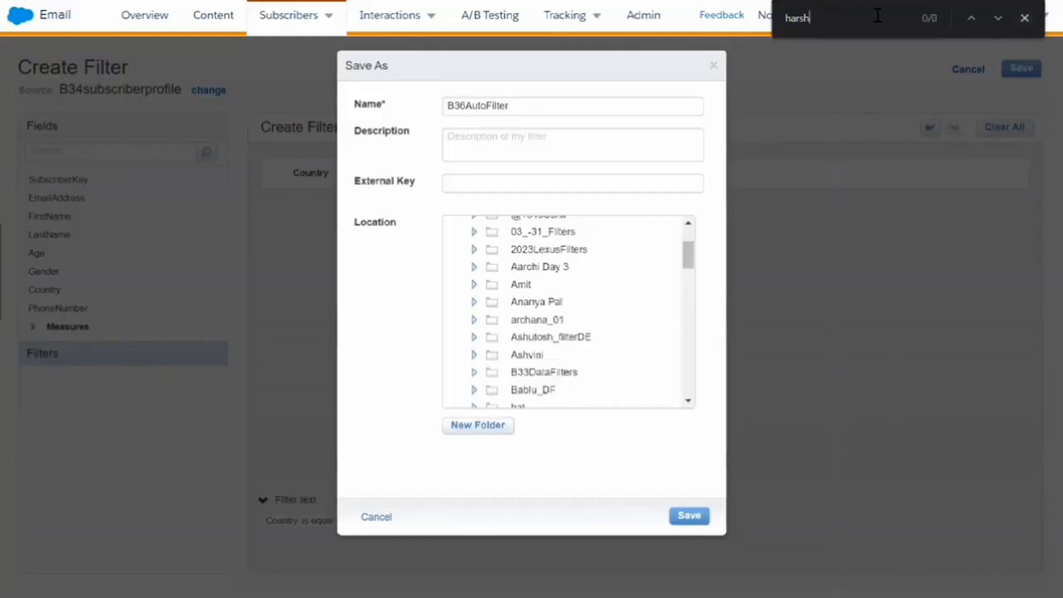
pyautogui.scroll(-15, 570, 333)
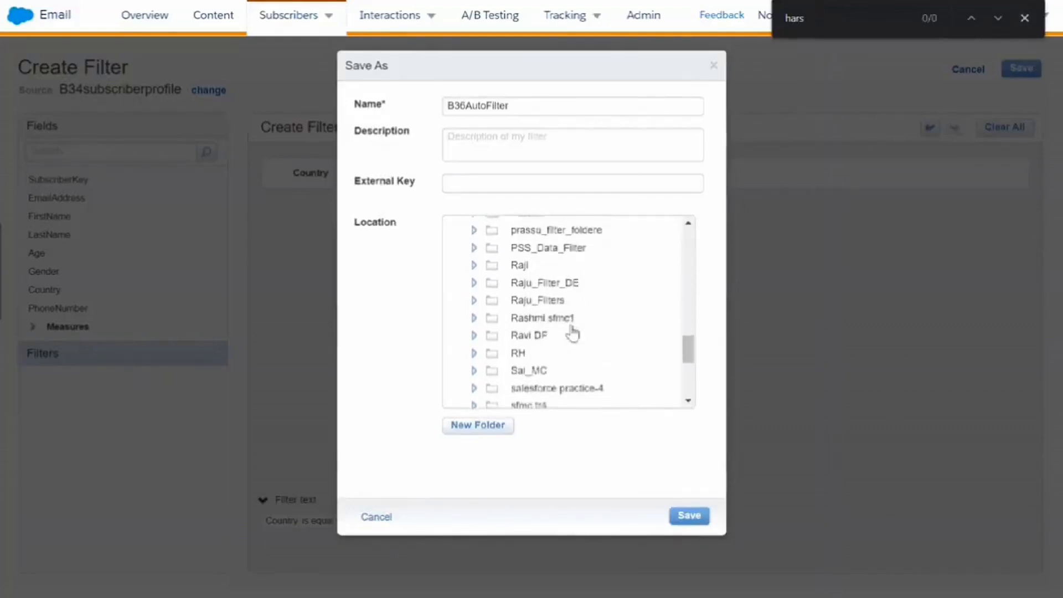
pyautogui.hotkey('ctrl', 'f')
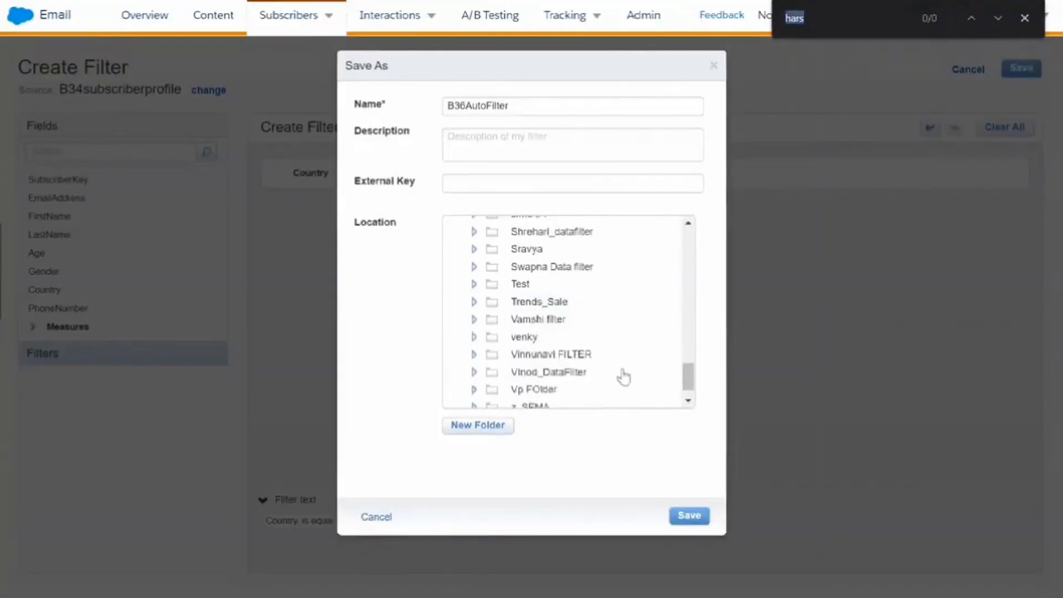
pyautogui.scroll(-1, 624, 377)
pyautogui.scroll(8, 624, 377)
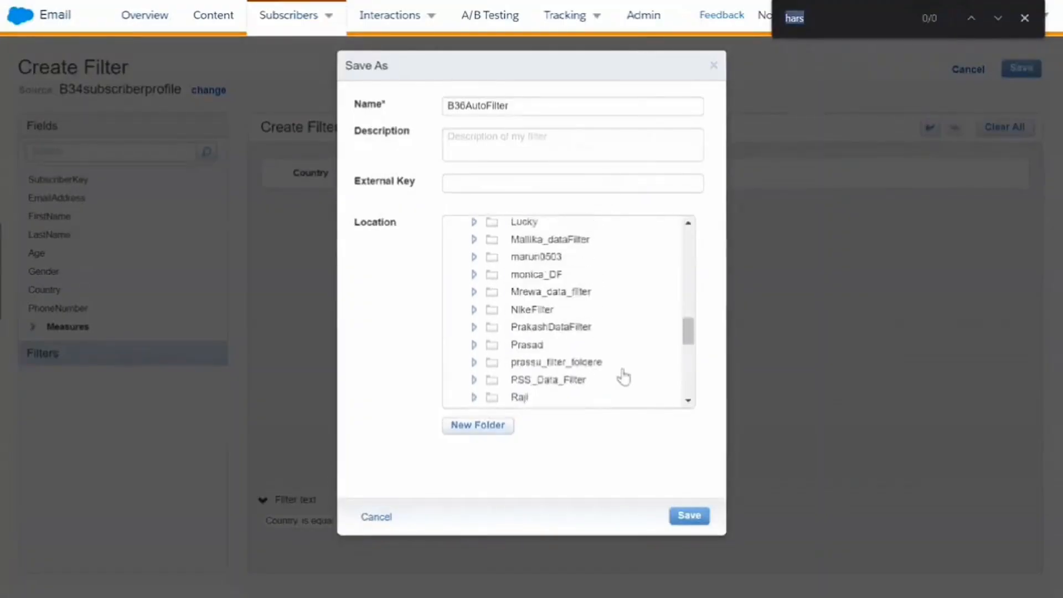
pyautogui.scroll(15, 624, 377)
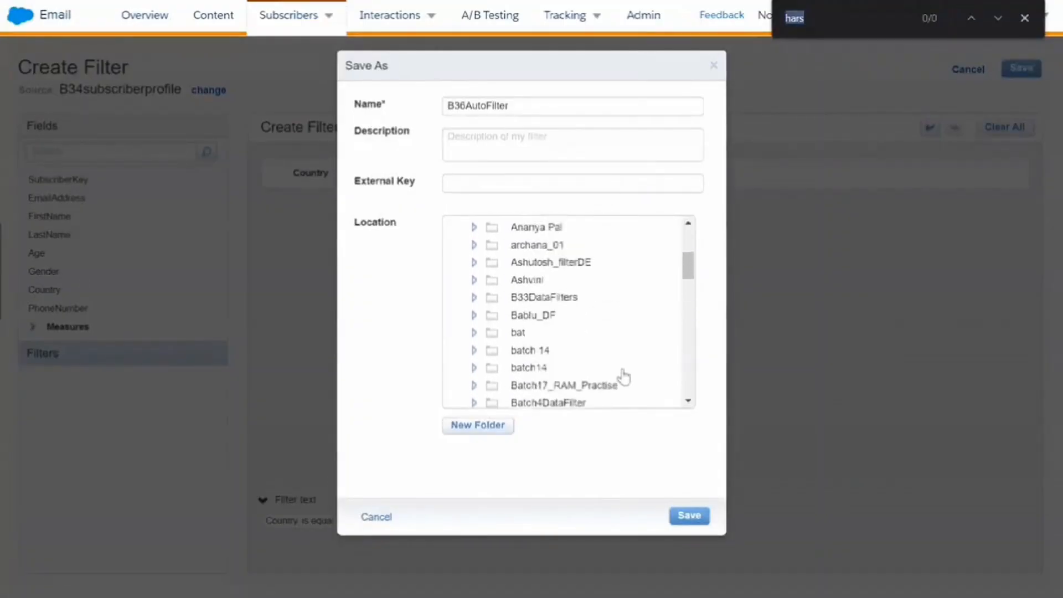
# Copy the filter's name and save the filter in the main Data Filters folder.
pyautogui.doubleClick(526, 102)
pyautogui.hotkey('ctrl', 'c')
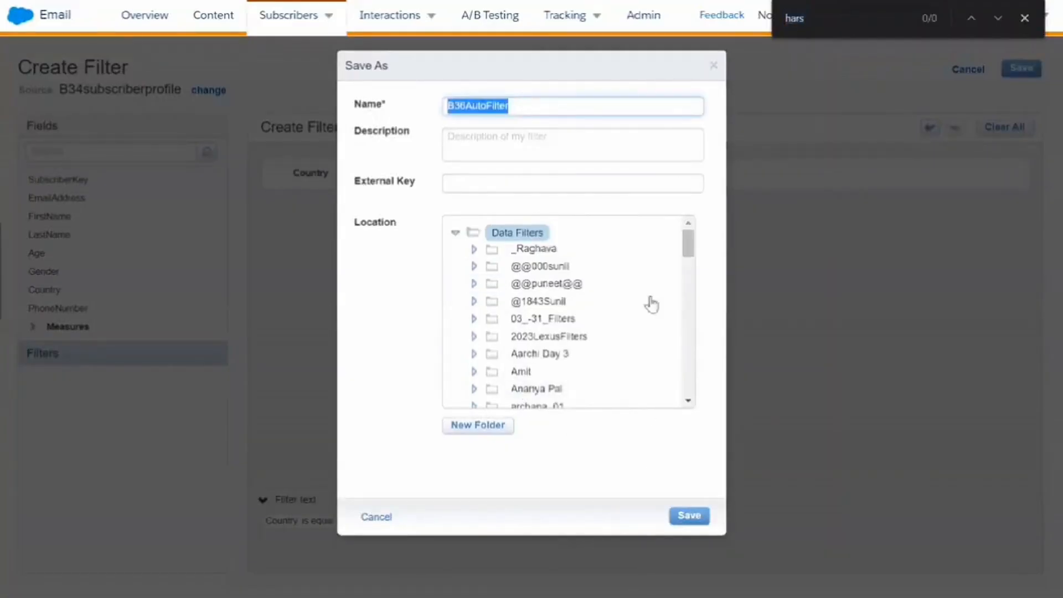
pyautogui.click(700, 493)
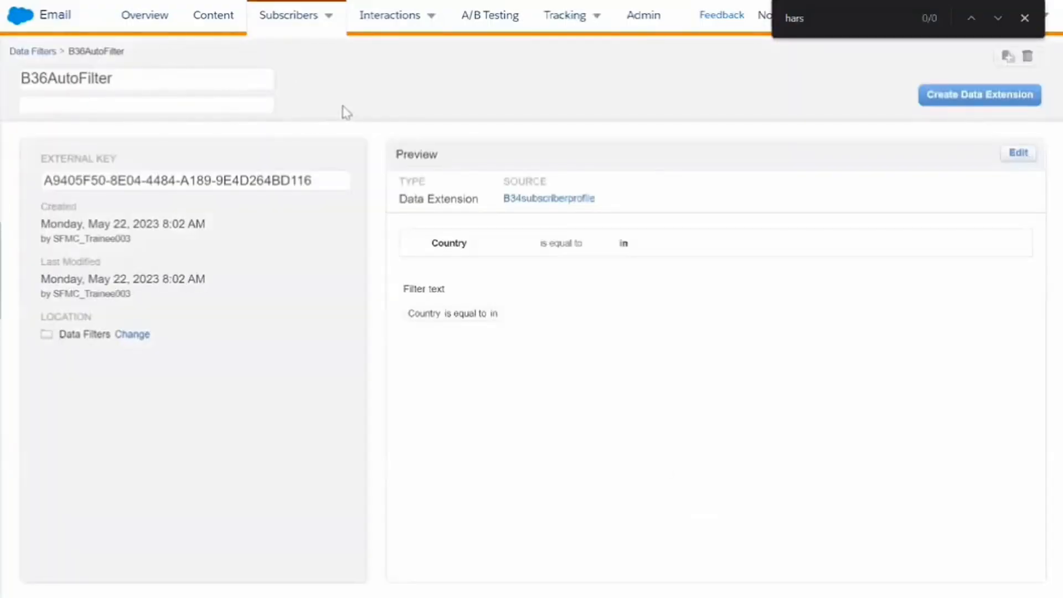
# Switch to Automation Studio, view the filter activities offered for step 1, and add another Filter activity as step 2 of B36Automation.
pyautogui.click(531, 56)
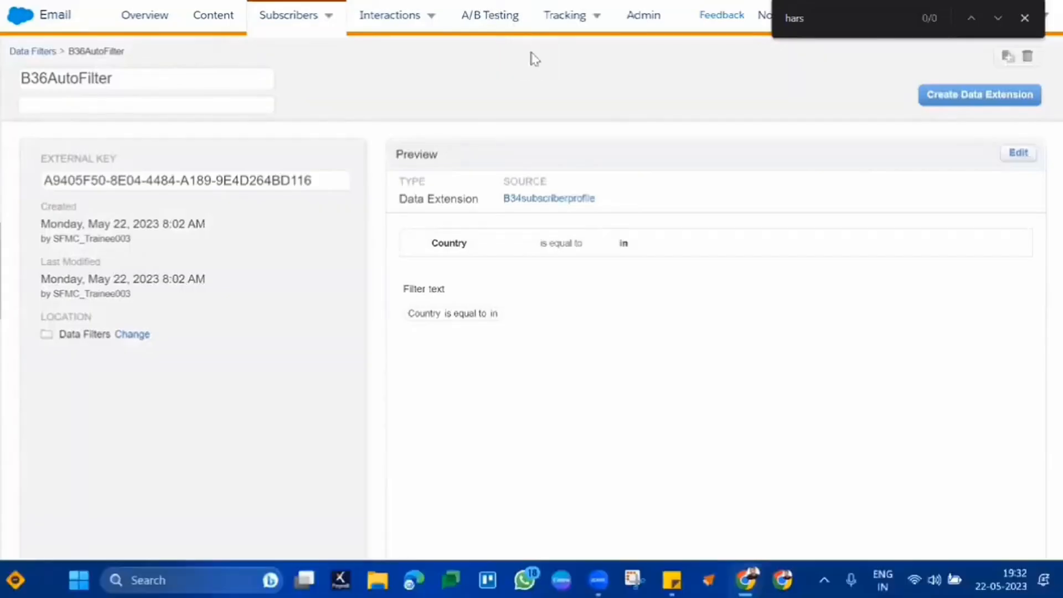
pyautogui.click(500, 5)
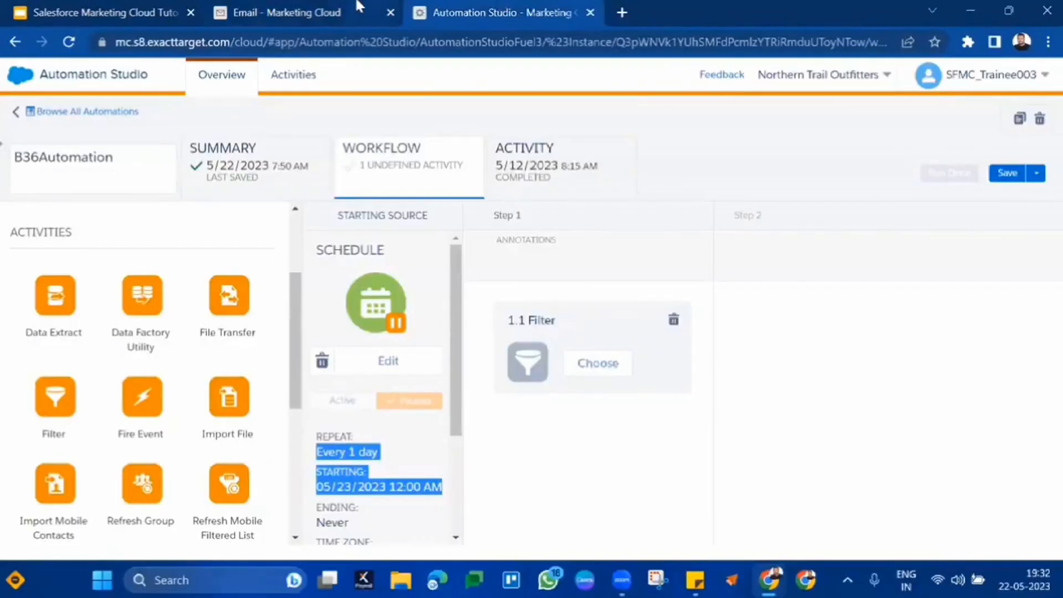
pyautogui.click(609, 368)
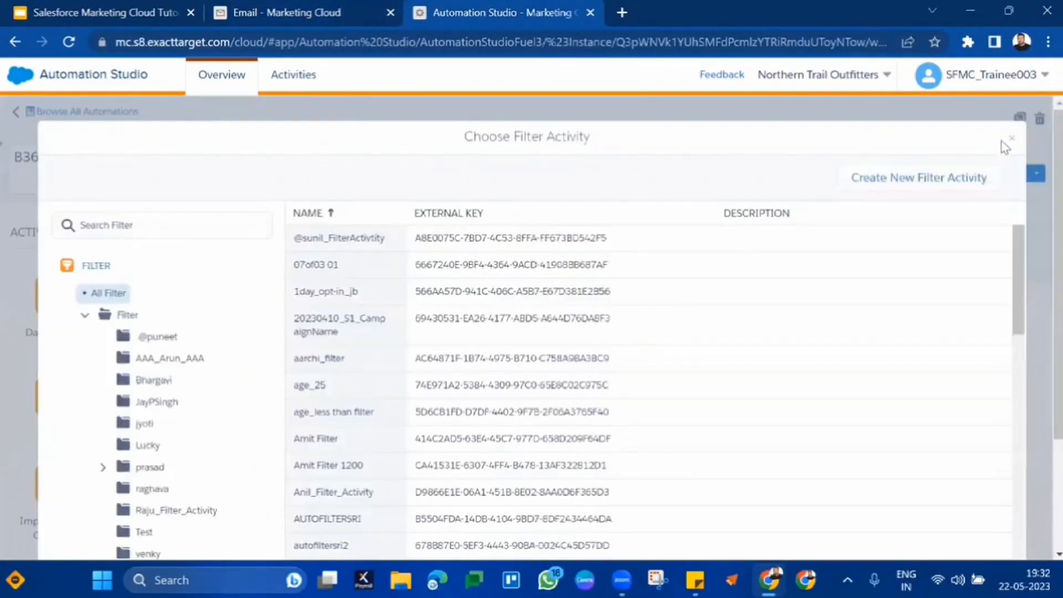
pyautogui.click(1010, 140)
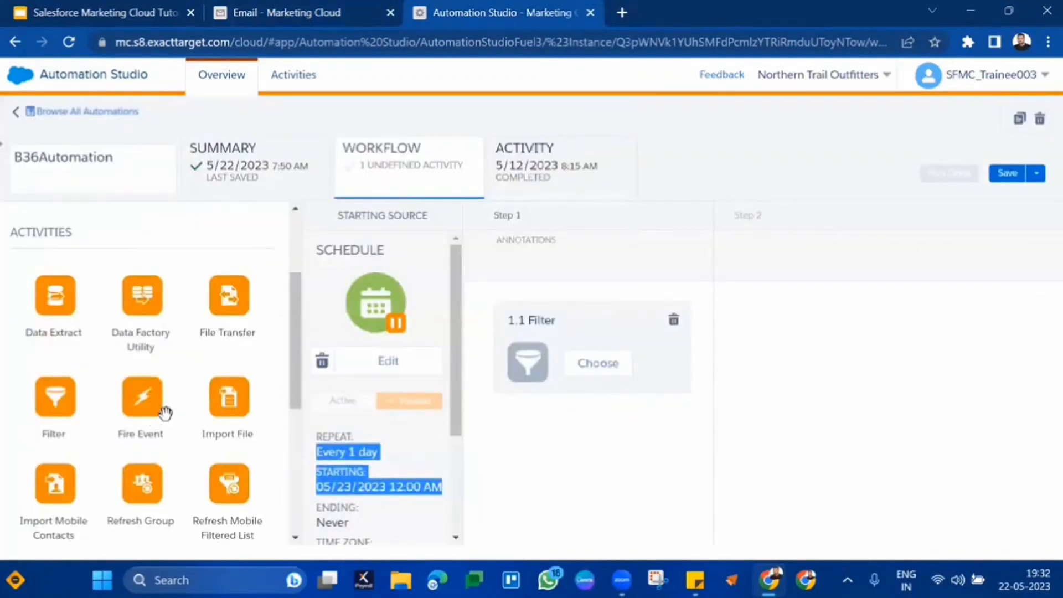
pyautogui.moveTo(37, 403); pyautogui.dragTo(777, 346)
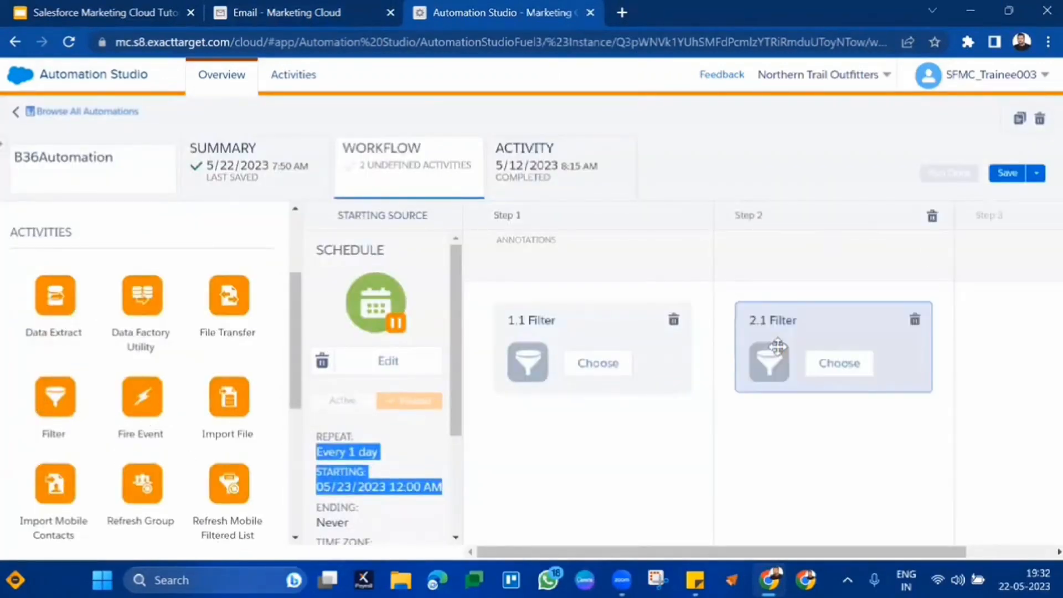
# Remove the extra Filter activity from the workflow and start a new filter activity named B36AutoFilter for step 1.
pyautogui.click(673, 320)
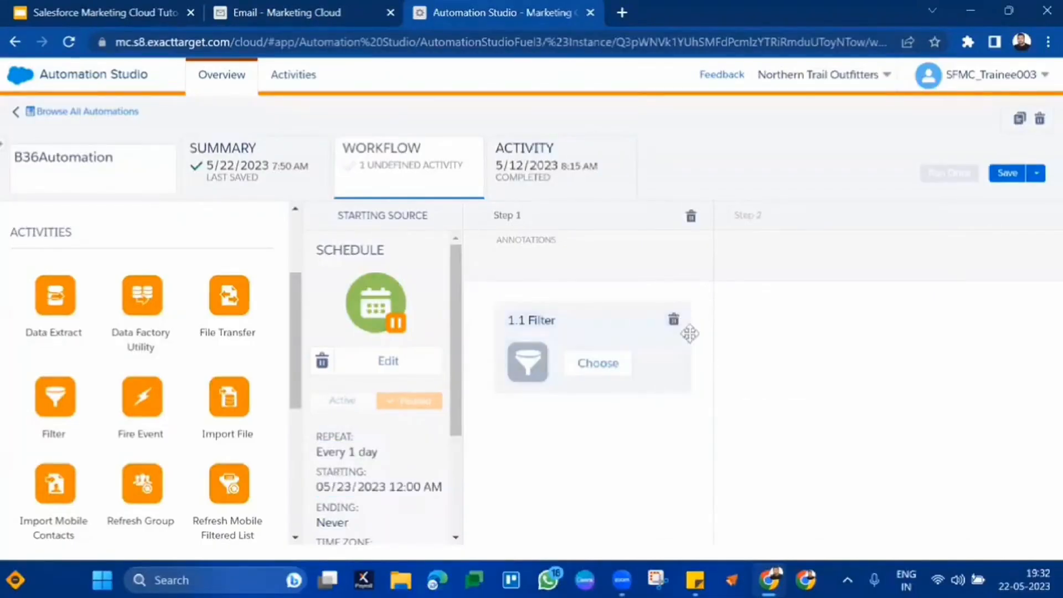
pyautogui.click(623, 366)
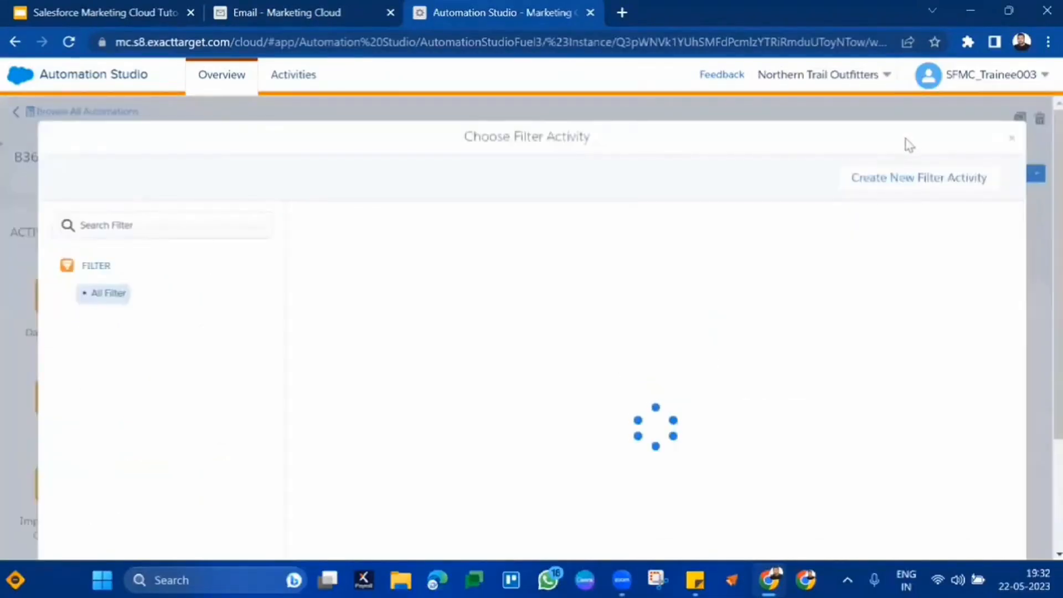
pyautogui.click(923, 175)
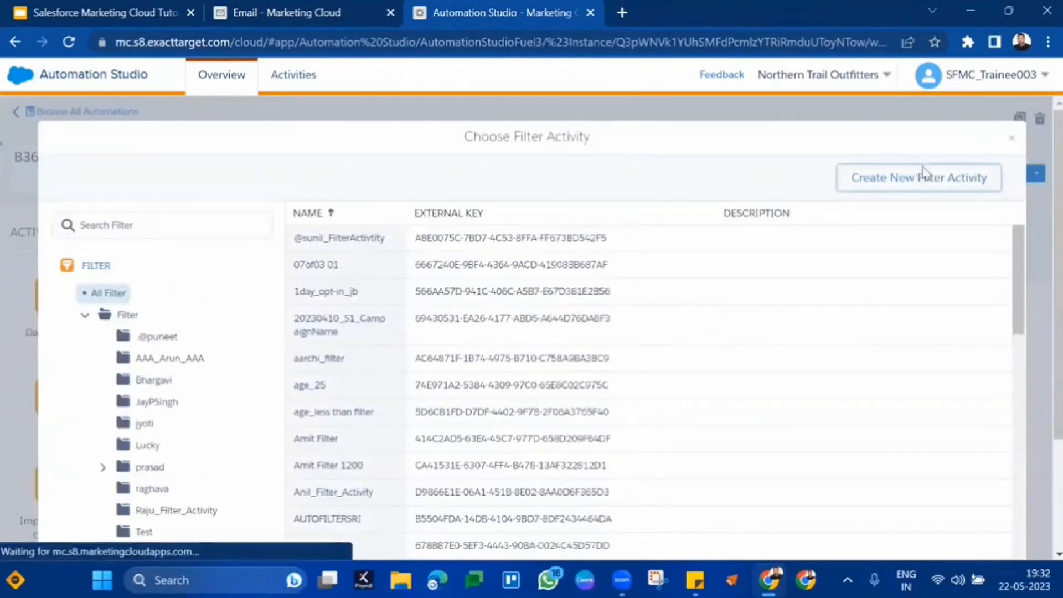
pyautogui.click(450, 210)
pyautogui.hotkey('ctrl', 'v')
# Search the list of filter definitions for B36AutoFilter.
pyautogui.scroll(-3, 502, 297)
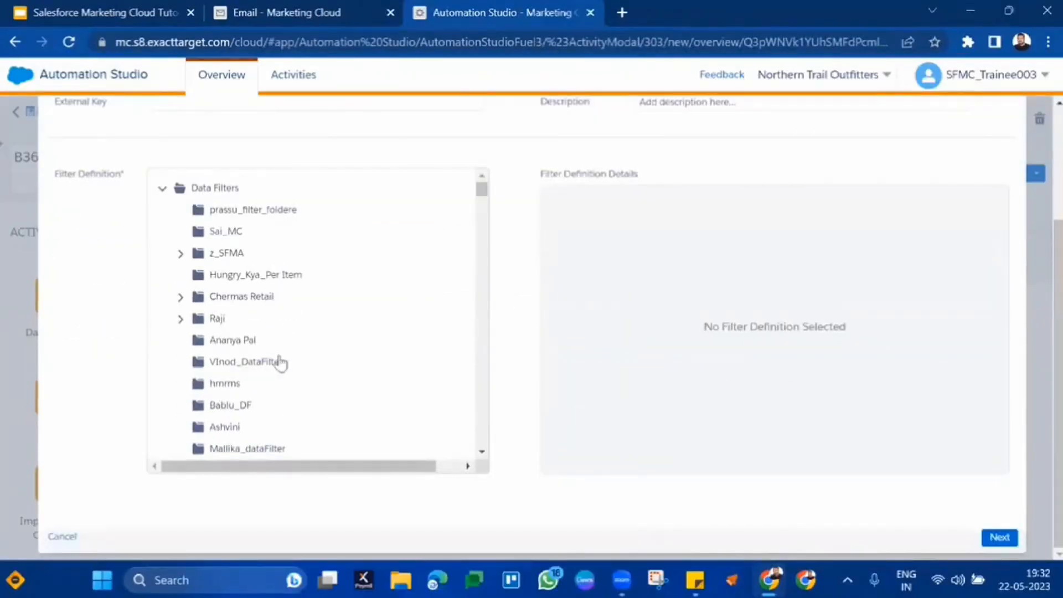
pyautogui.scroll(-10, 283, 339)
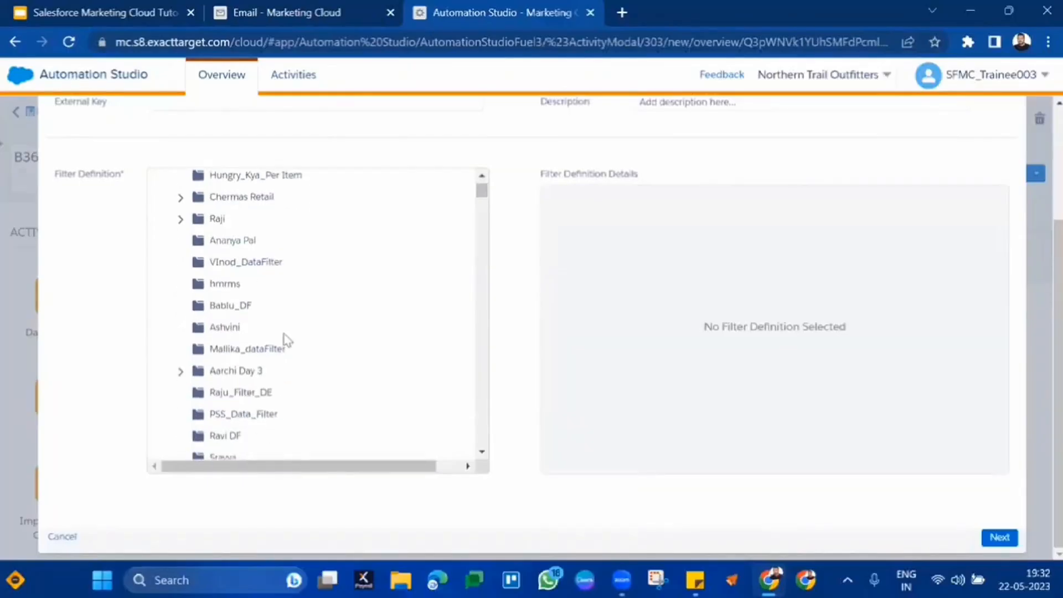
pyautogui.scroll(-3, 287, 339)
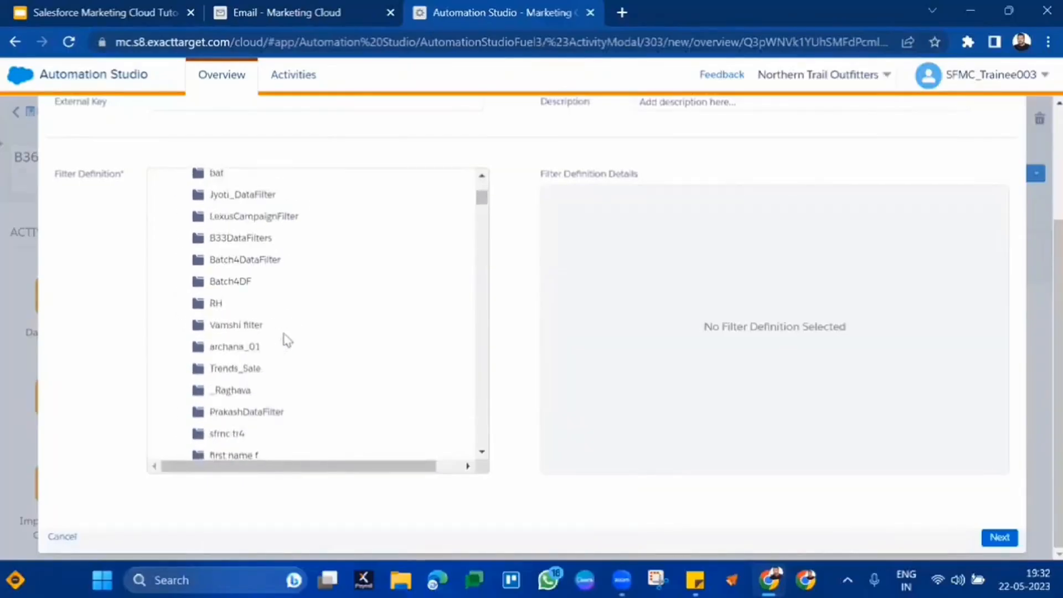
pyautogui.hotkey('ctrl', 'f')
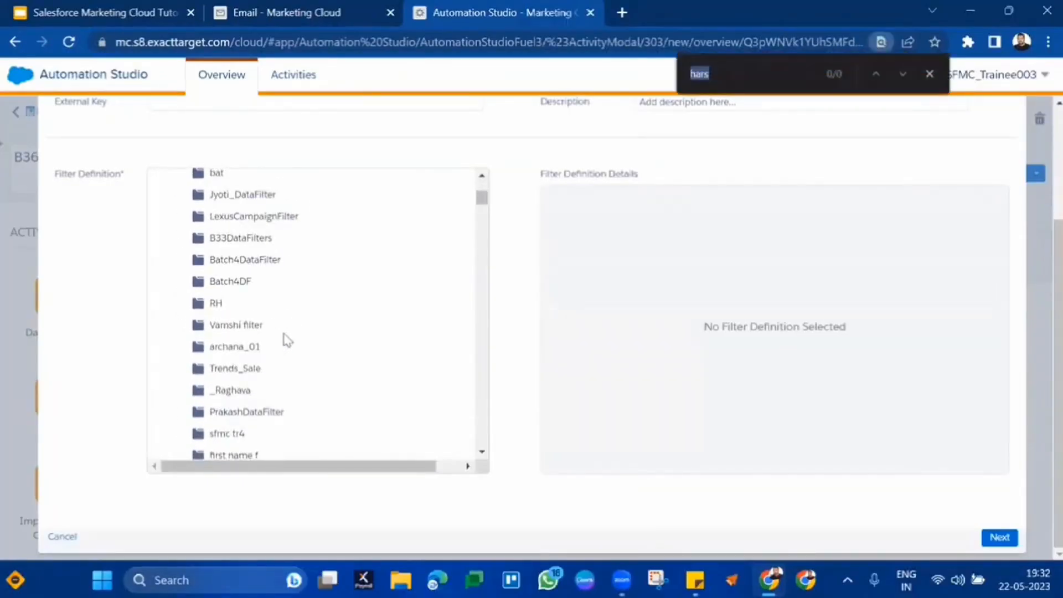
pyautogui.hotkey('ctrl', 'v')
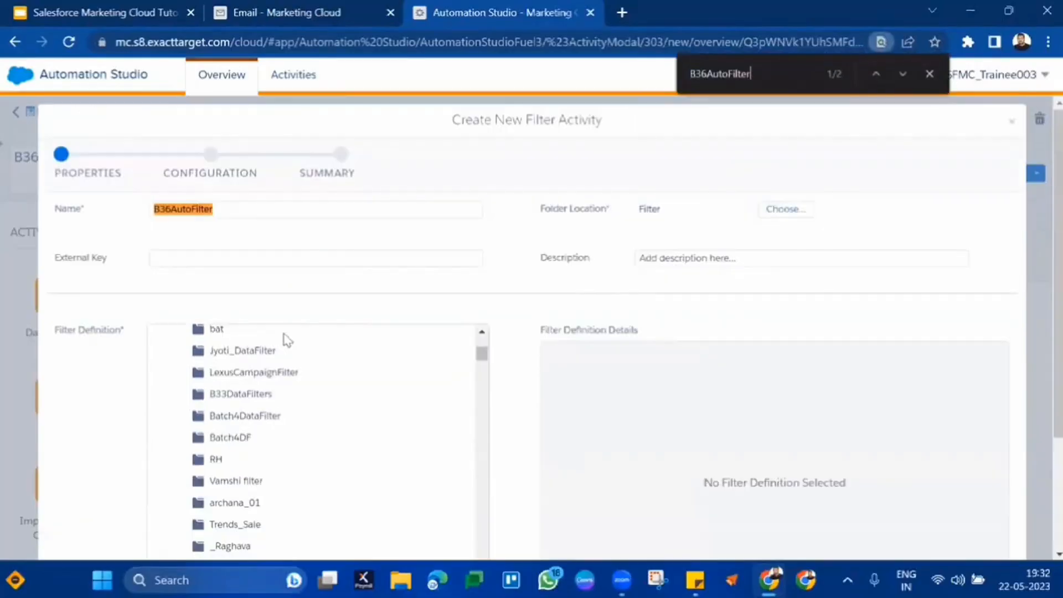
pyautogui.press('Return')
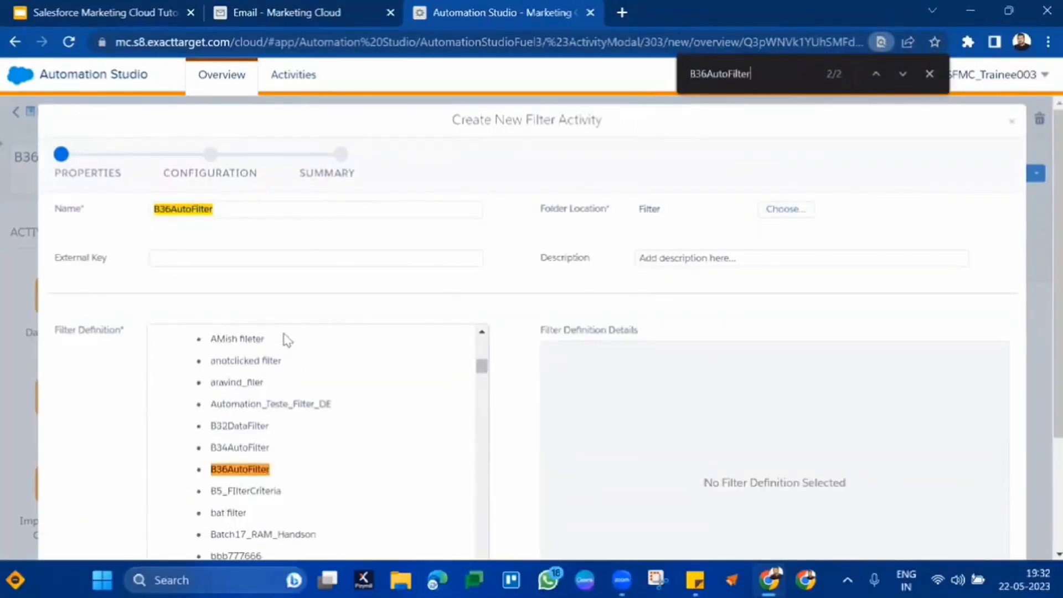
pyautogui.scroll(-2, 287, 339)
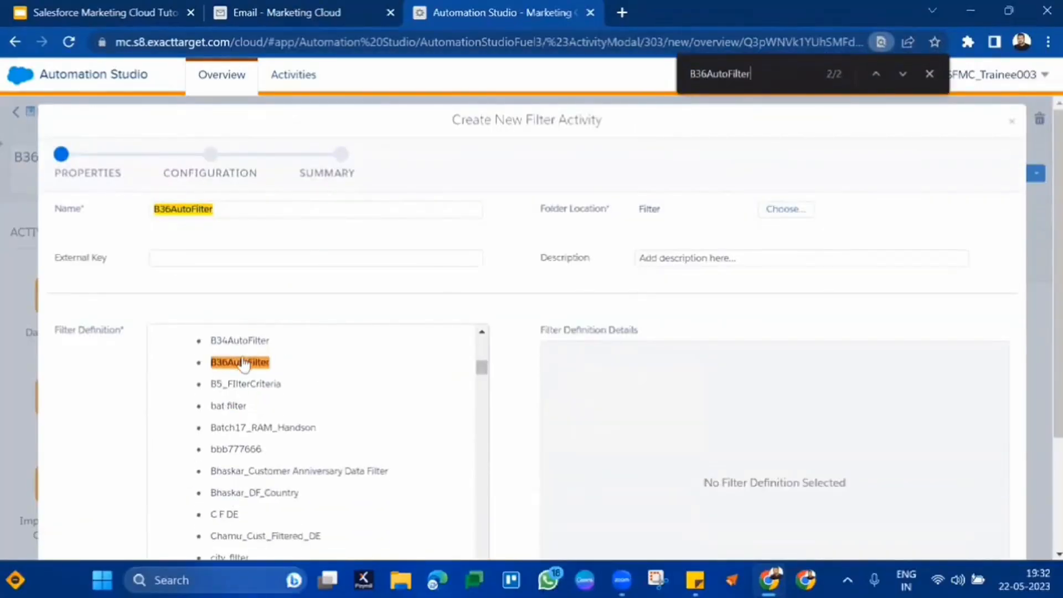
# Switch to Email Studio and review the type, source and filter text of the B36AutoFilter data filter.
pyautogui.click(310, 8)
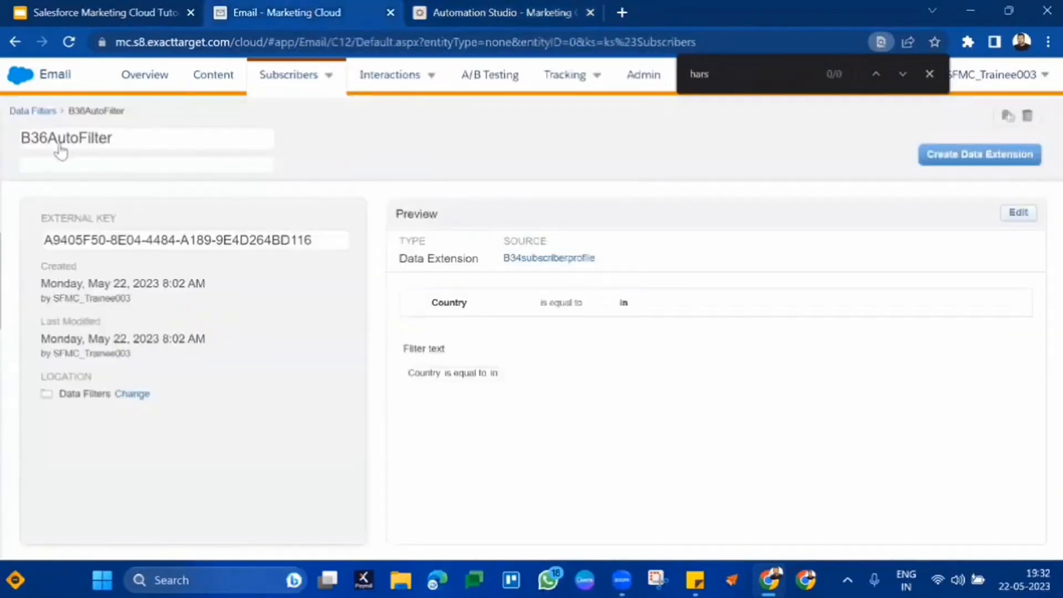
pyautogui.click(328, 82)
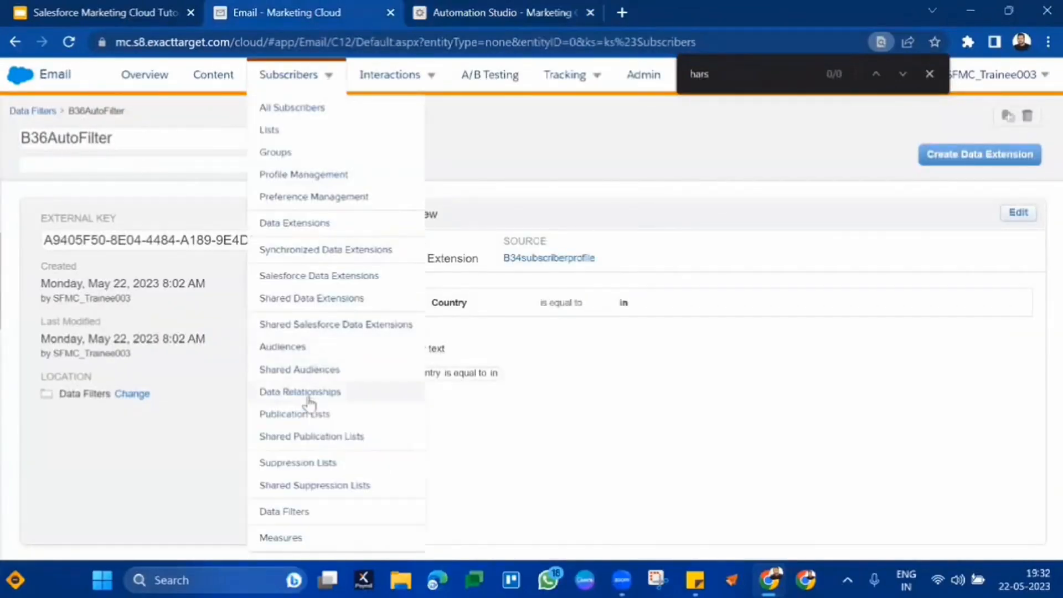
pyautogui.click(303, 470)
pyautogui.moveTo(344, 90)
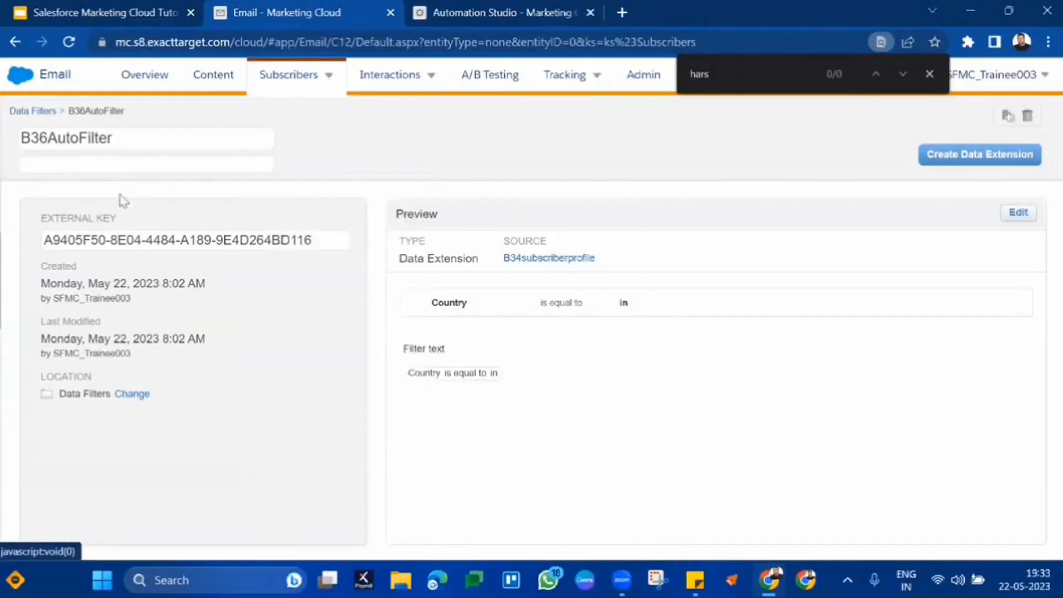
pyautogui.doubleClick(603, 257)
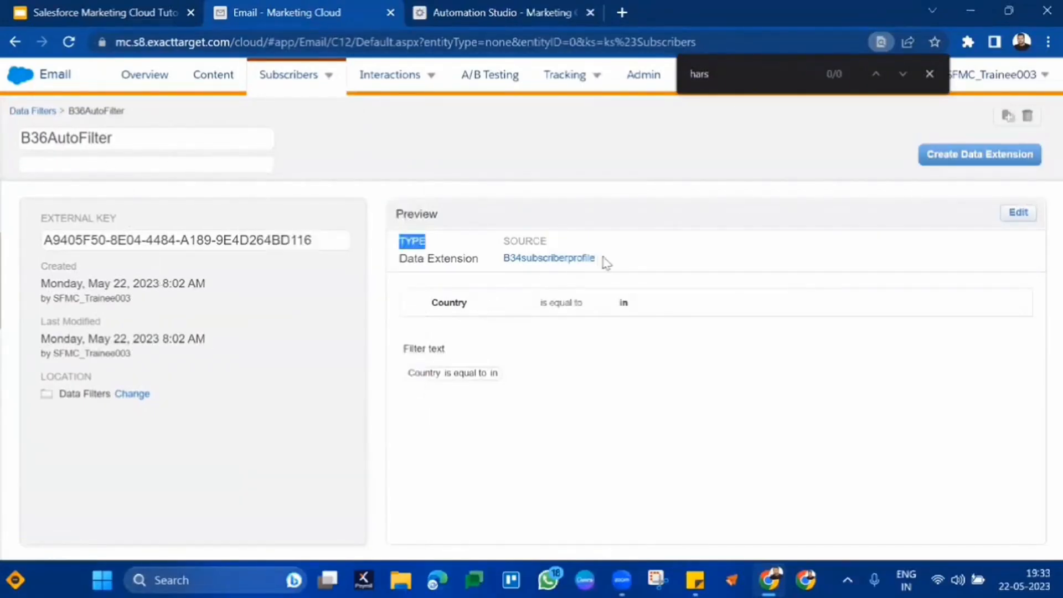
pyautogui.tripleClick(444, 374)
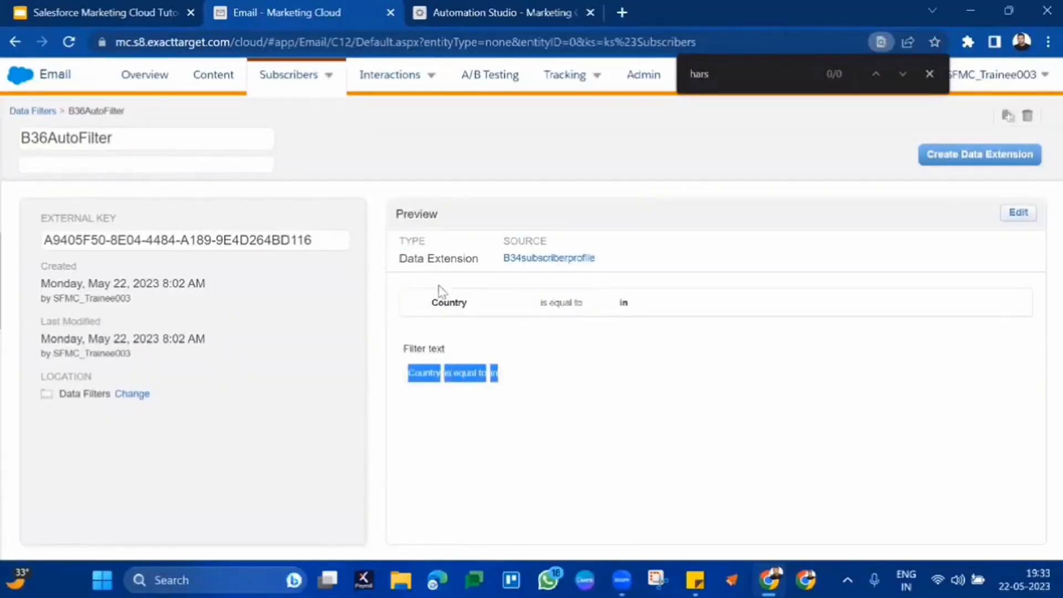
# Switch back to Automation Studio, select B36AutoFilter as the filter definition, and continue to the configuration stage.
pyautogui.click(467, 13)
pyautogui.click(255, 367)
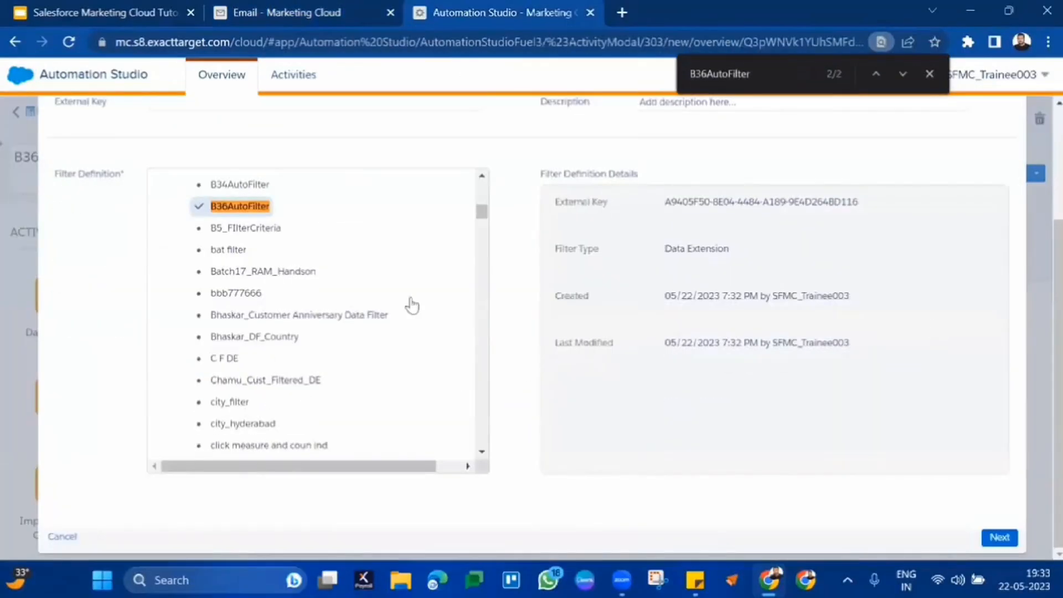
pyautogui.click(1000, 537)
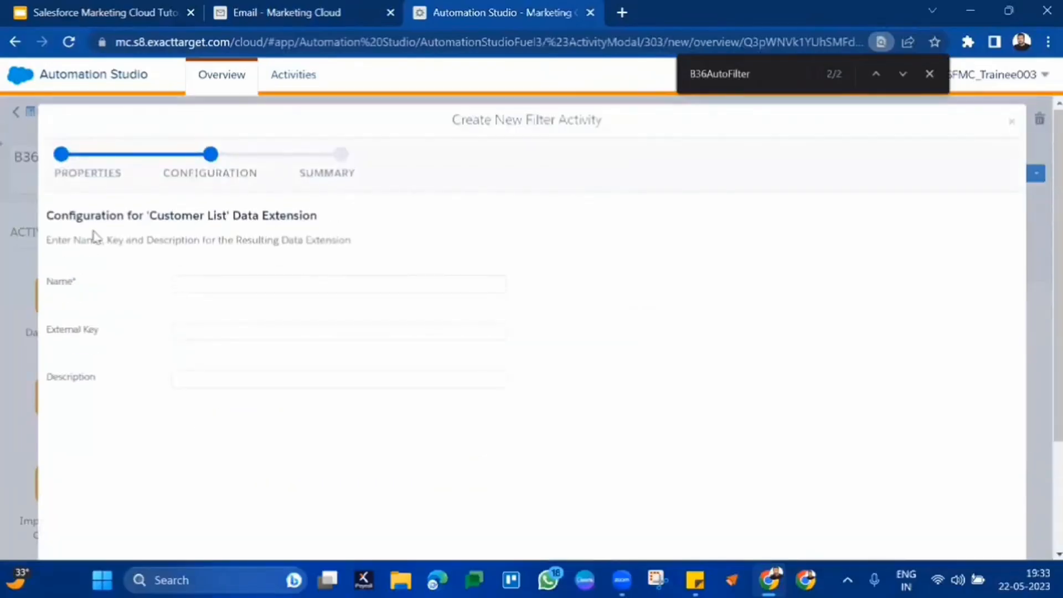
pyautogui.doubleClick(58, 282)
pyautogui.click(258, 284)
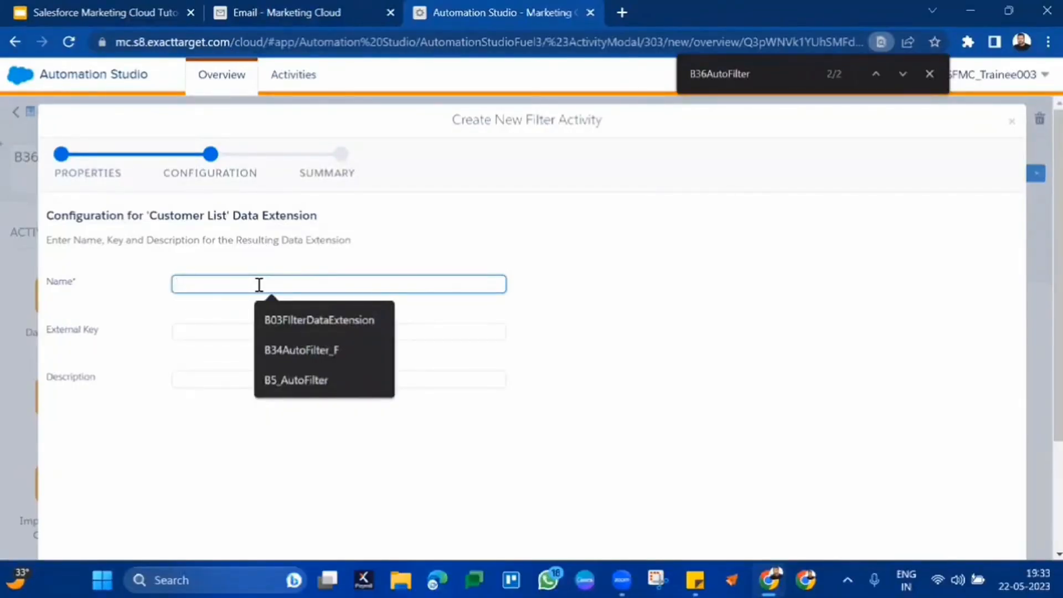
pyautogui.write('xyx')
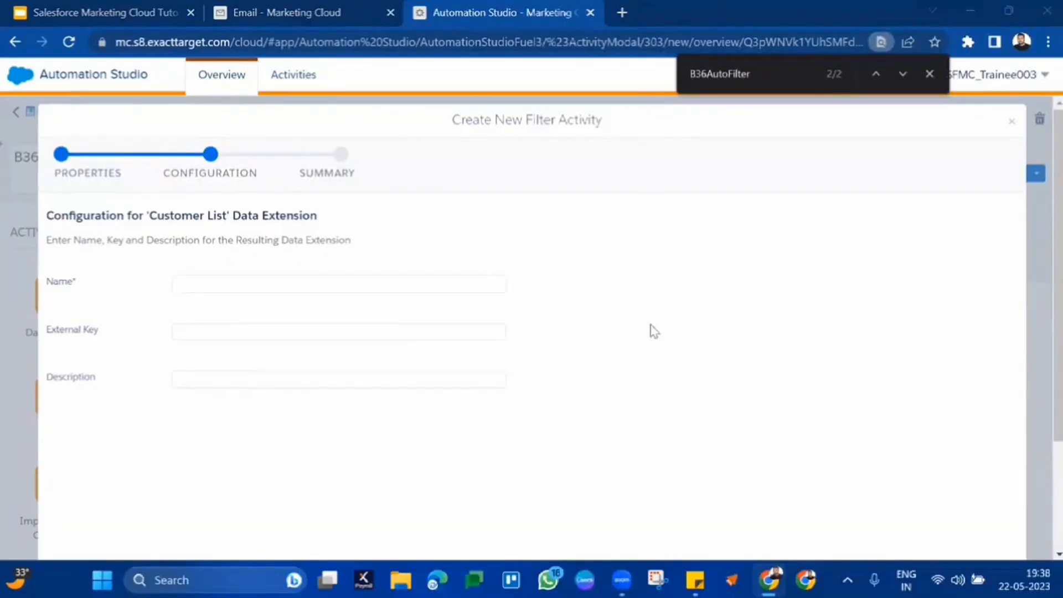
# Switch to Email Studio, check the B36AutoFilter country condition again, and return to Automation Studio.
pyautogui.click(334, 9)
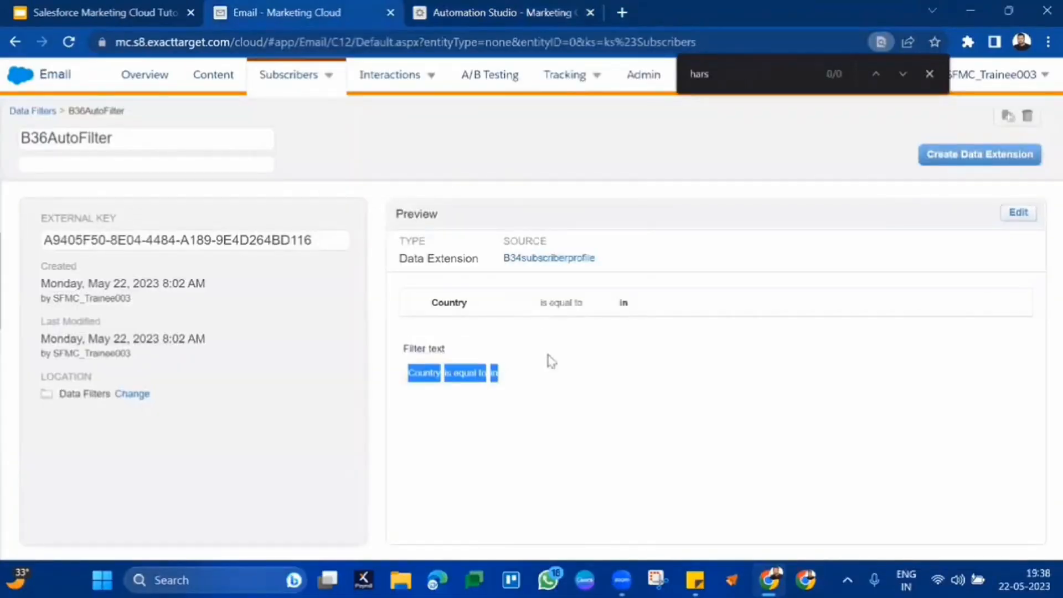
pyautogui.click(449, 170)
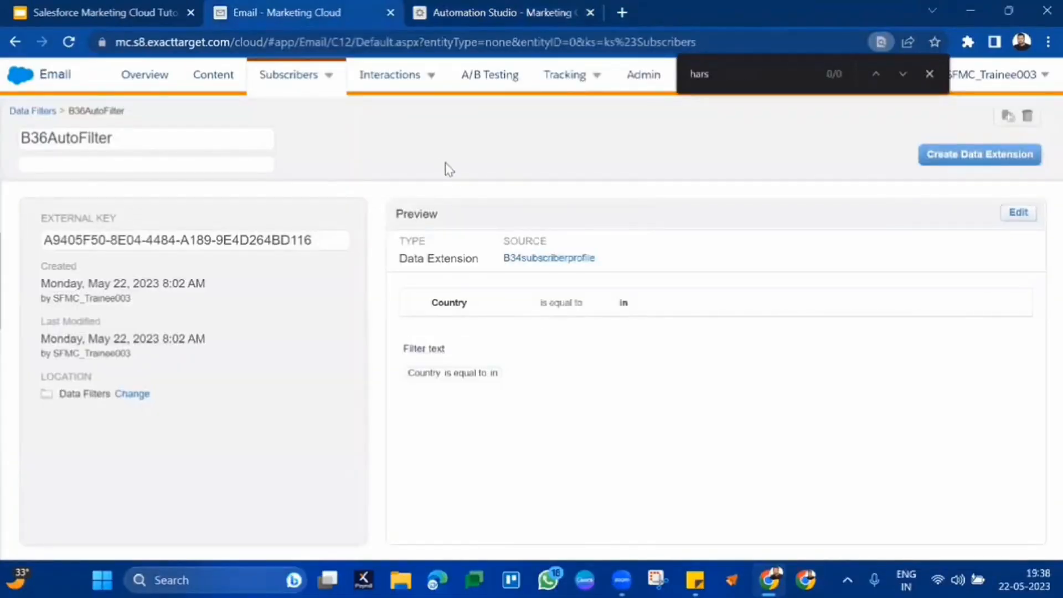
pyautogui.tripleClick(429, 371)
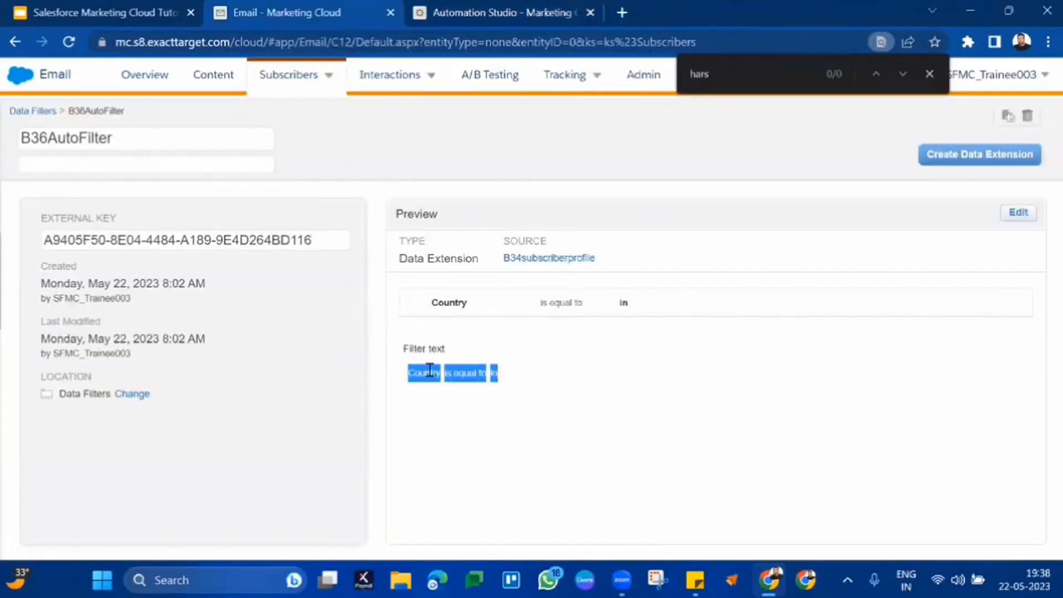
pyautogui.click(462, 11)
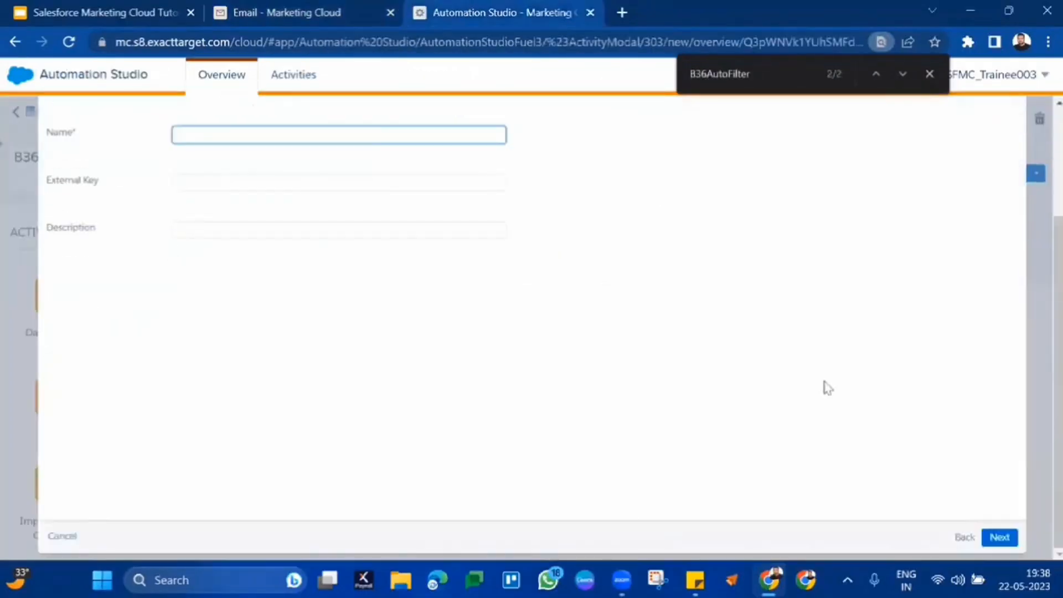
# Go back to the activity's properties to recheck the selected filter definition, and return to the configuration stage.
pyautogui.click(964, 537)
pyautogui.scroll(2, 343, 269)
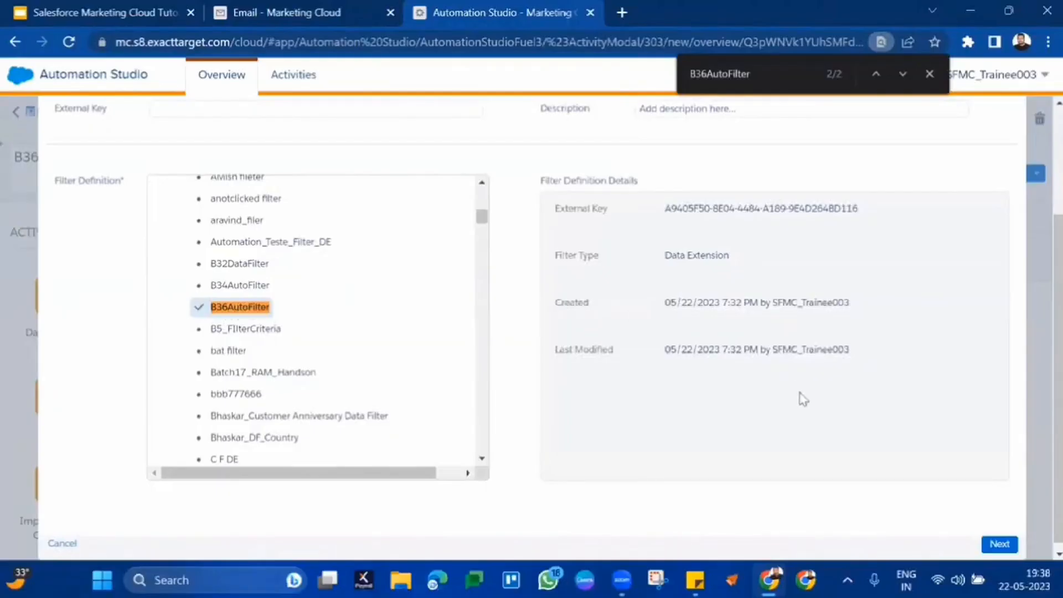
pyautogui.click(999, 544)
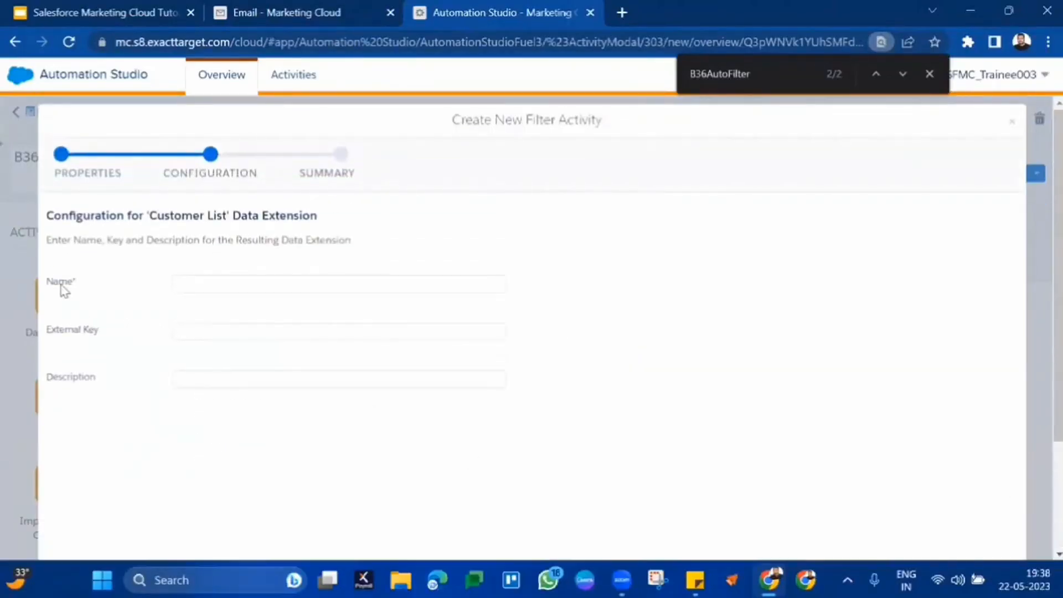
# Examine the name, external key and description fields and the instruction for the resulting data extension.
pyautogui.doubleClick(62, 288)
pyautogui.doubleClick(69, 331)
pyautogui.doubleClick(77, 378)
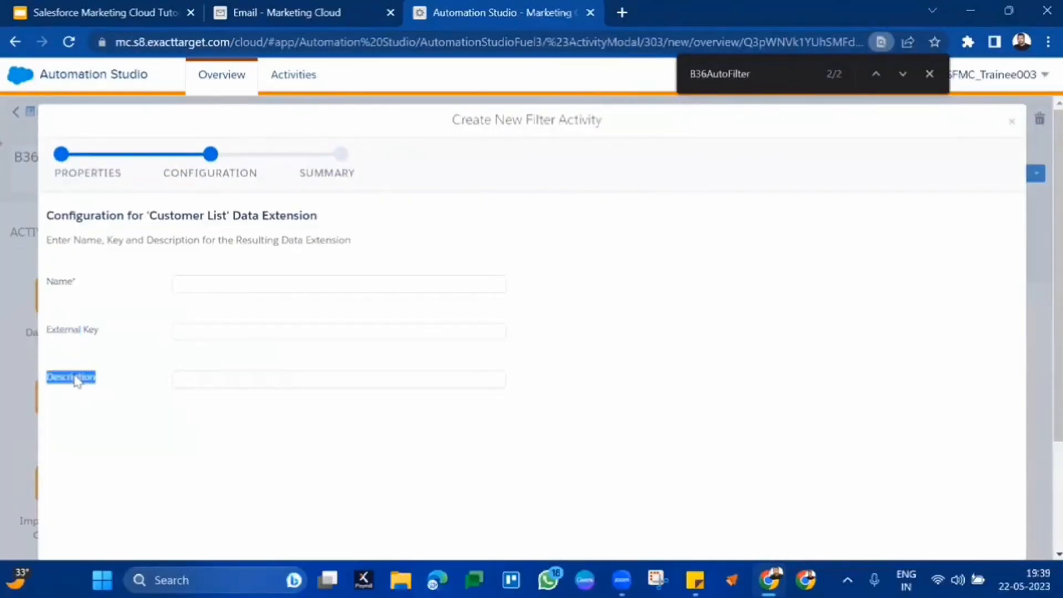
pyautogui.doubleClick(83, 282)
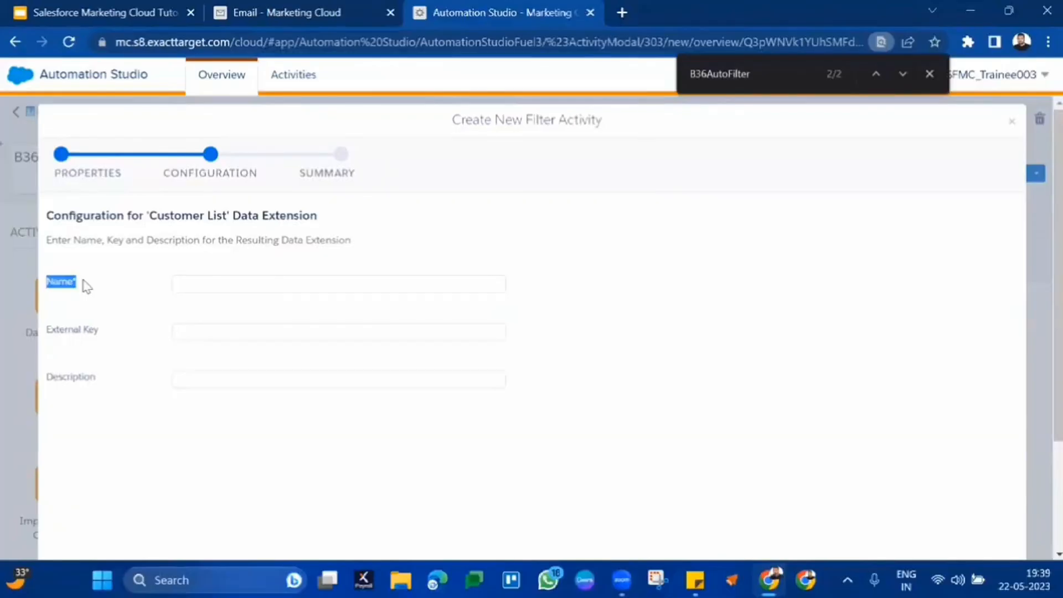
pyautogui.click(86, 285)
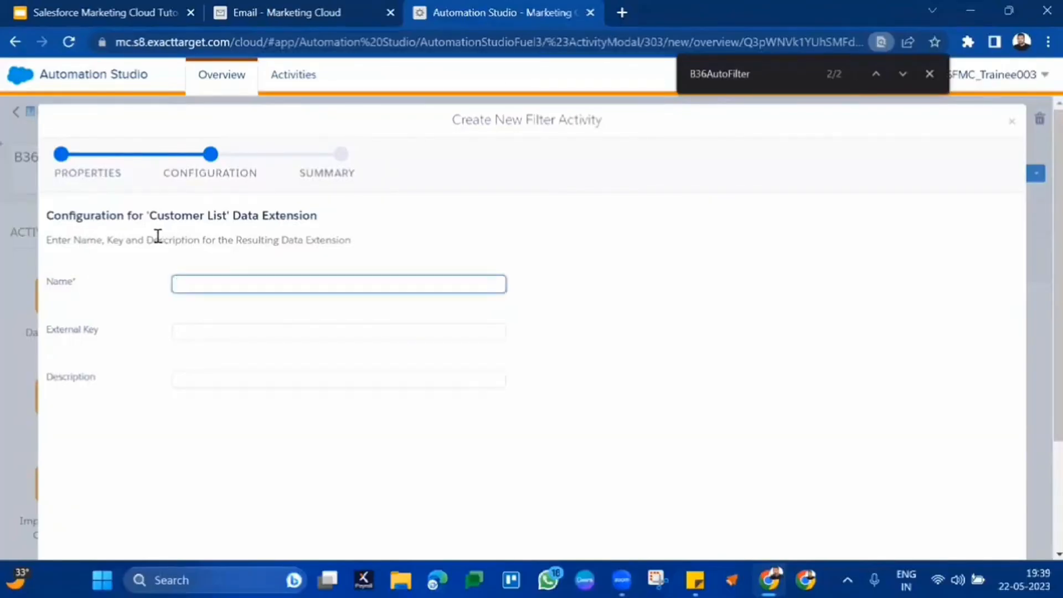
pyautogui.moveTo(201, 239); pyautogui.dragTo(361, 240)
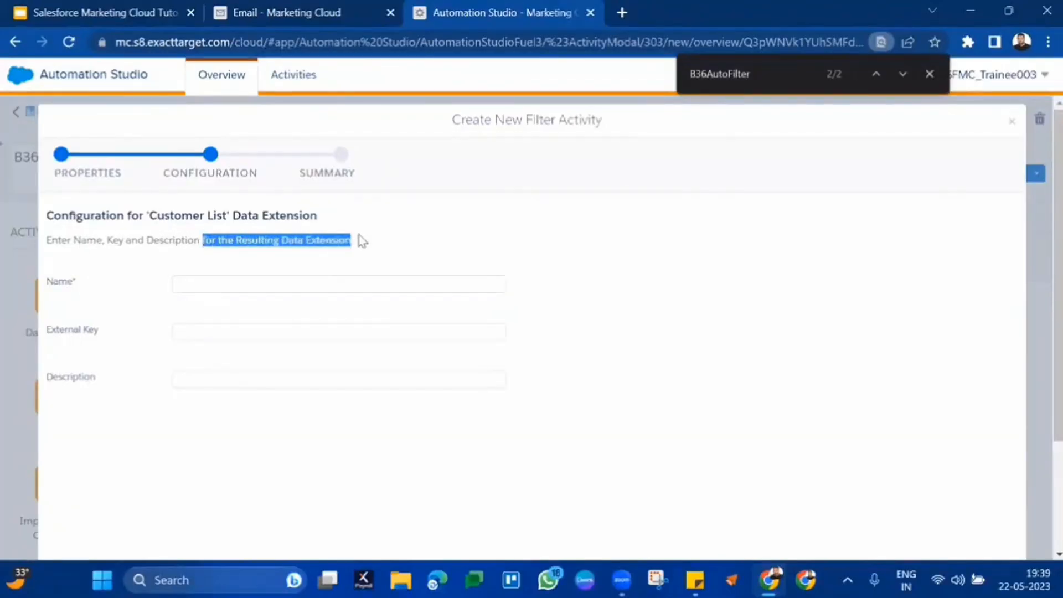
# Name the resulting data extension B36AutoFilterDataExtension.
pyautogui.click(335, 285)
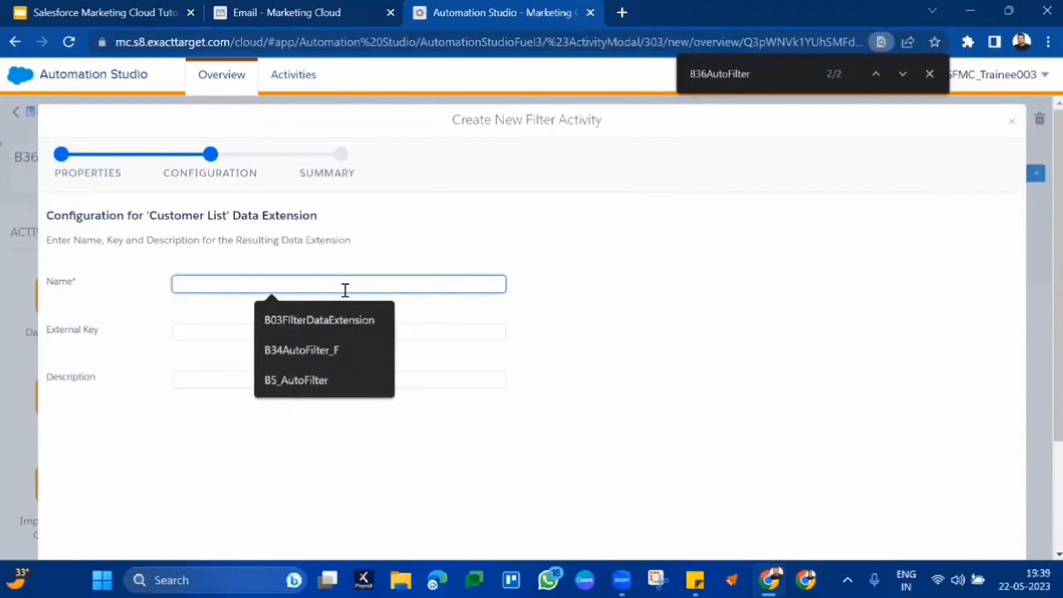
pyautogui.write('B36Auto')
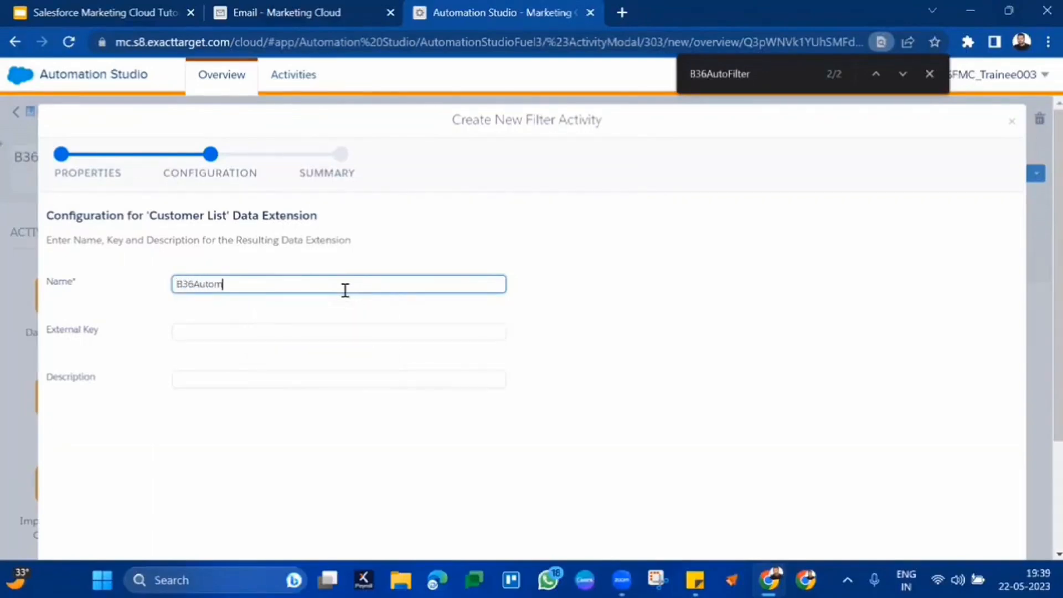
pyautogui.write('FilterDataExtension')
pyautogui.click(622, 327)
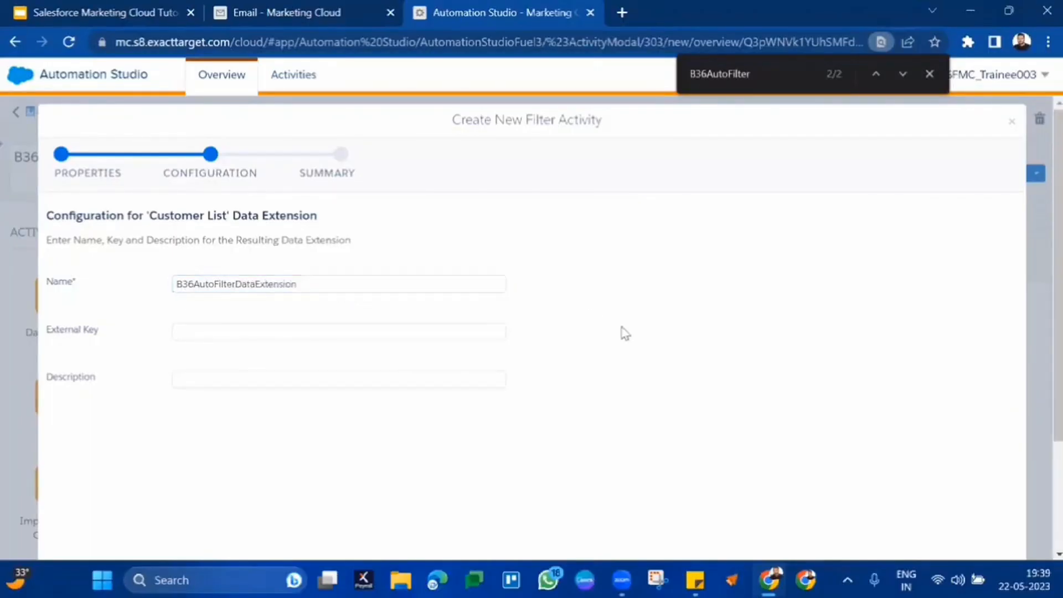
pyautogui.doubleClick(396, 278)
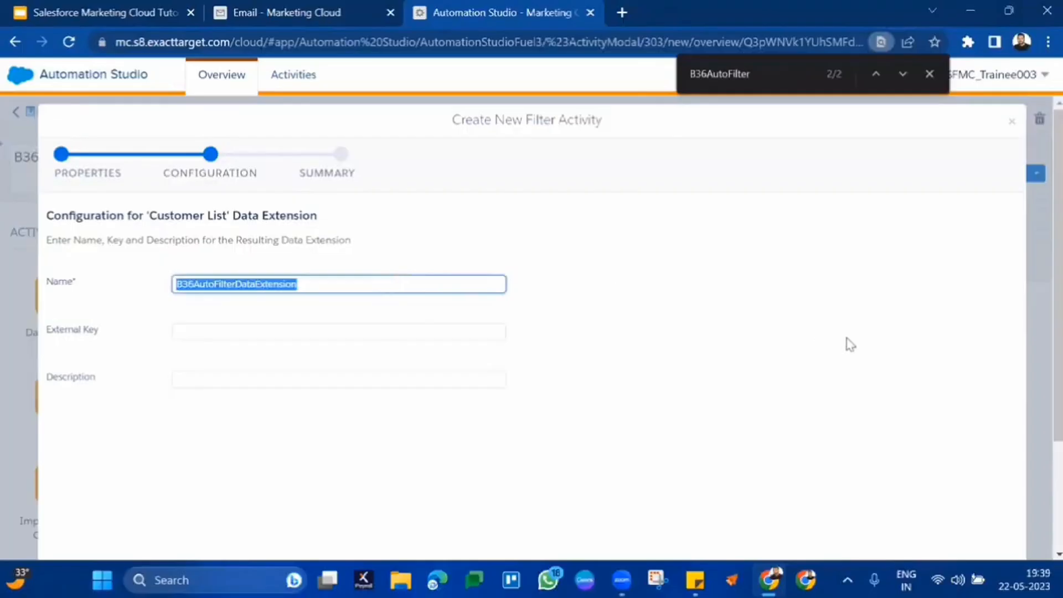
pyautogui.click(84, 331)
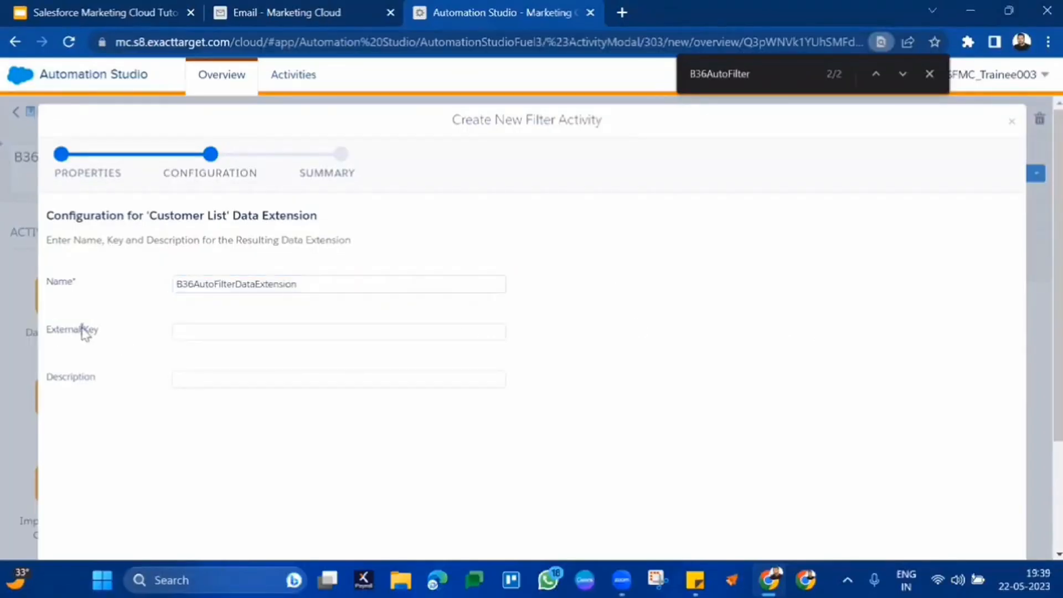
pyautogui.tripleClick(82, 330)
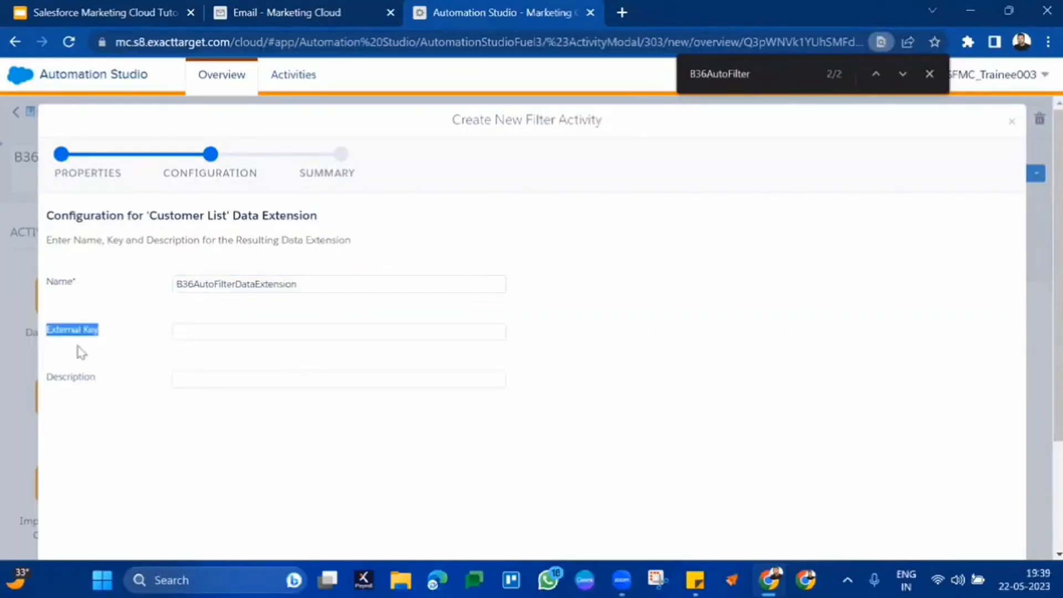
# Describe the resulting data extension as "Created via Automation Studio" and leave its external key blank.
pyautogui.doubleClick(79, 380)
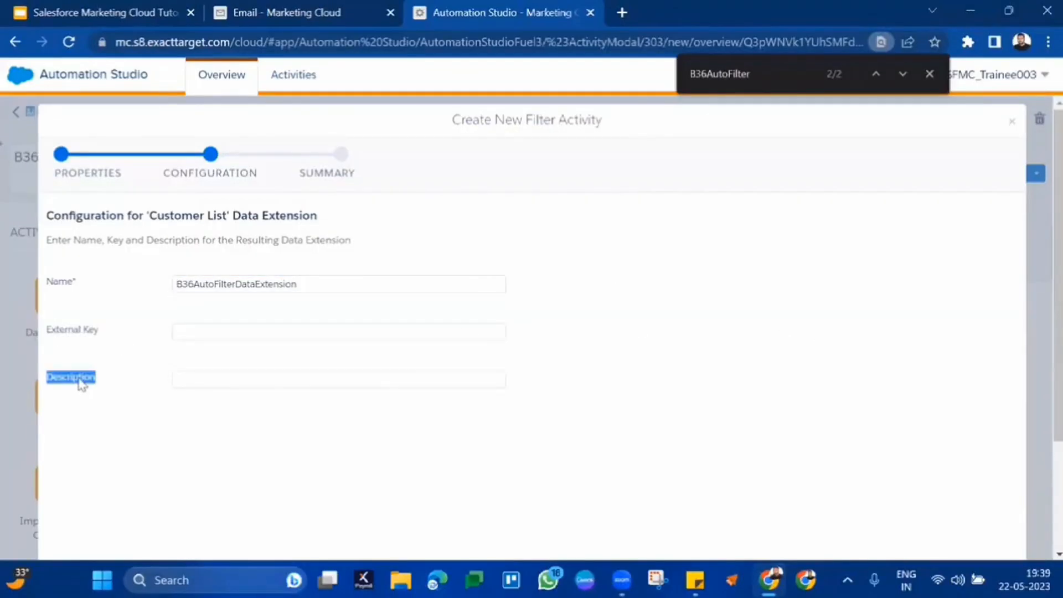
pyautogui.click(244, 382)
pyautogui.write('Crea')
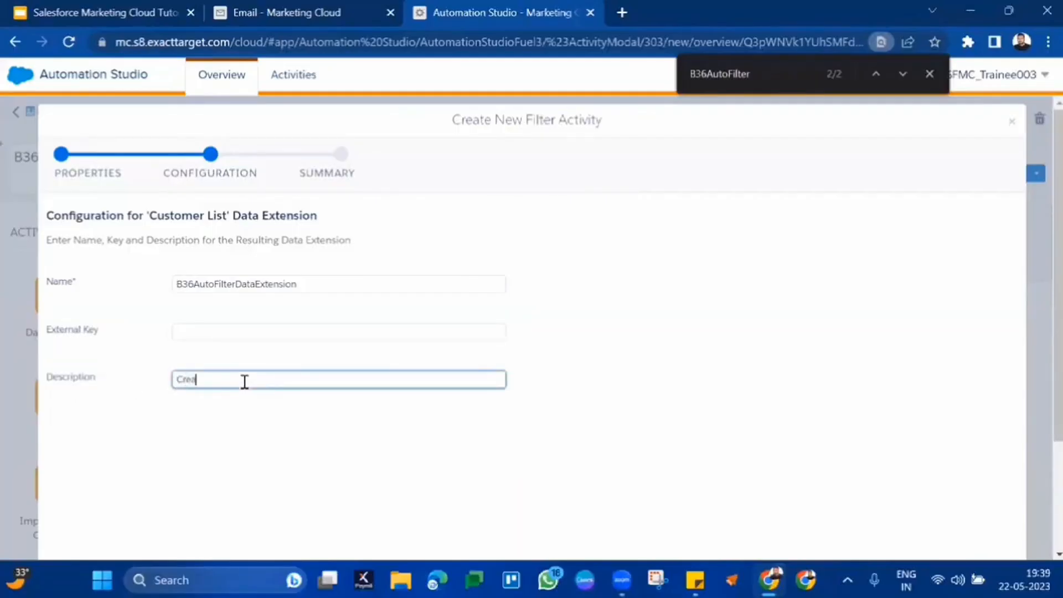
pyautogui.write('ted via Automation Studio')
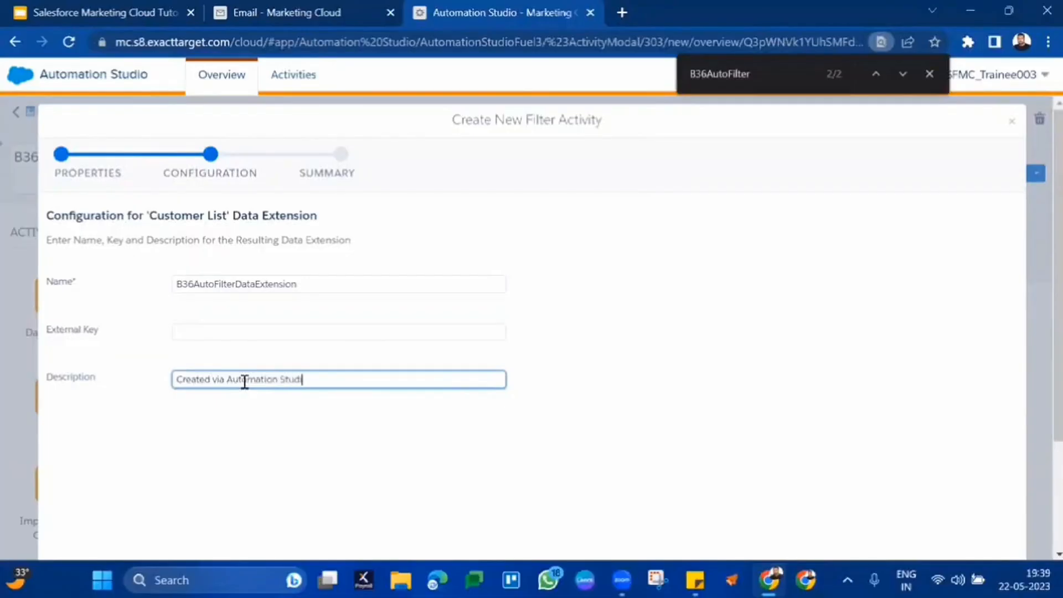
pyautogui.tripleClick(97, 334)
pyautogui.click(394, 331)
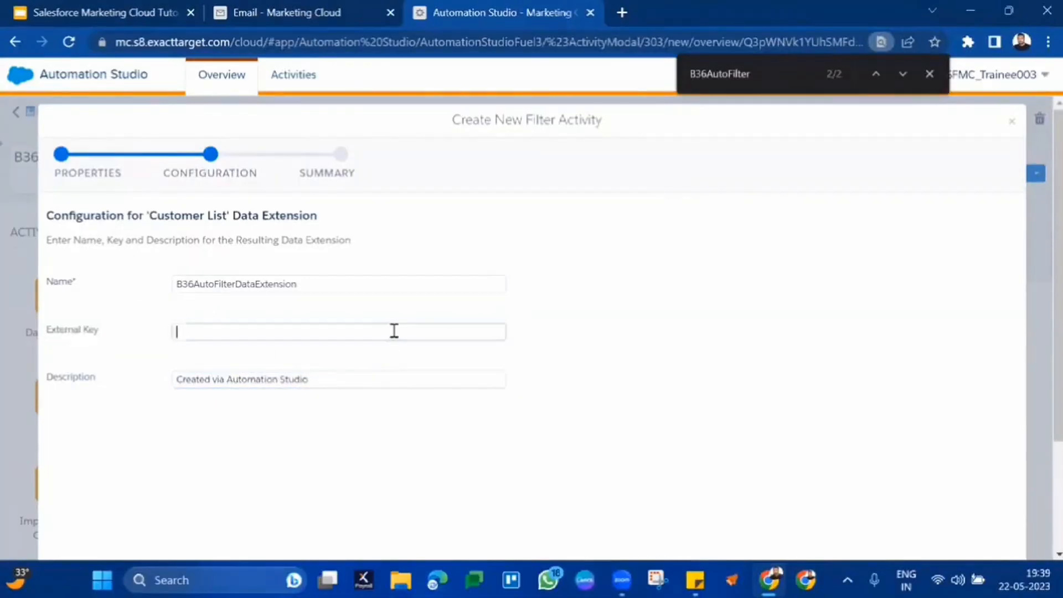
pyautogui.click(739, 376)
# Proceed to the filter activity's summary, finish creating the activity, and dismiss the page text search.
pyautogui.scroll(-3, 739, 376)
pyautogui.click(1009, 545)
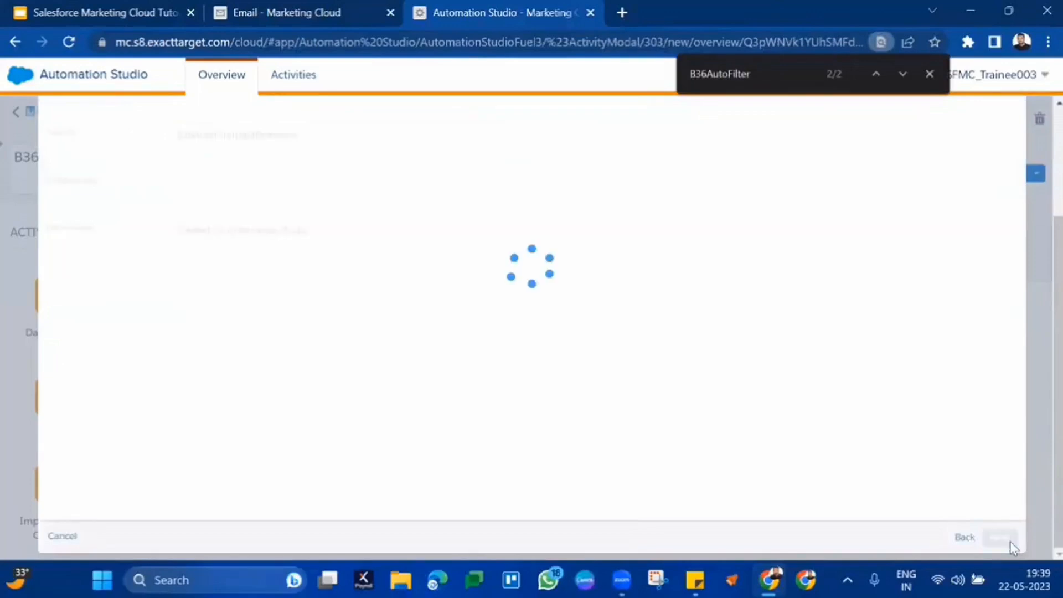
pyautogui.scroll(-3, 584, 285)
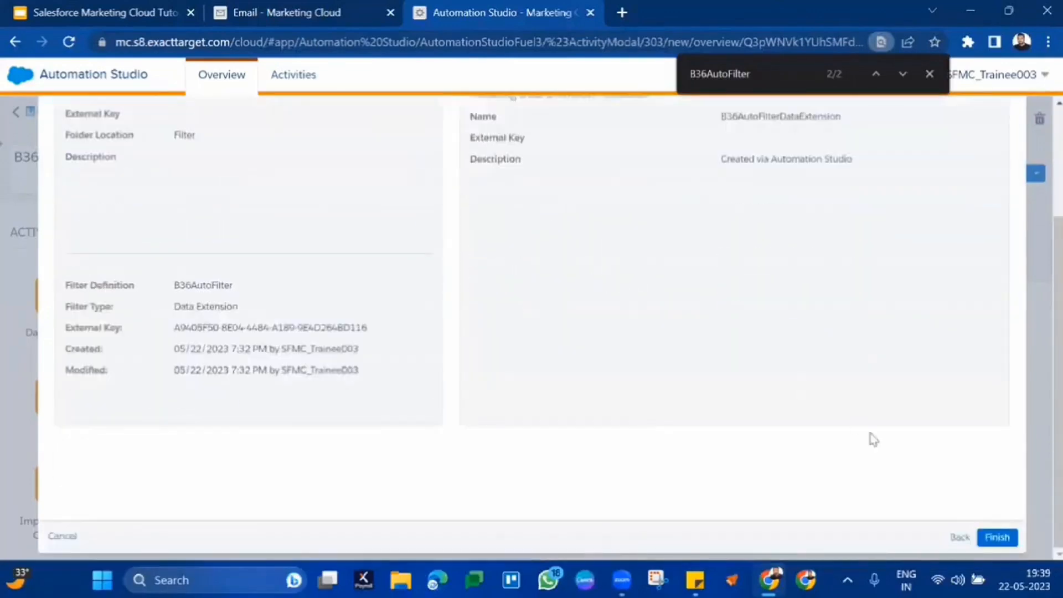
pyautogui.click(996, 536)
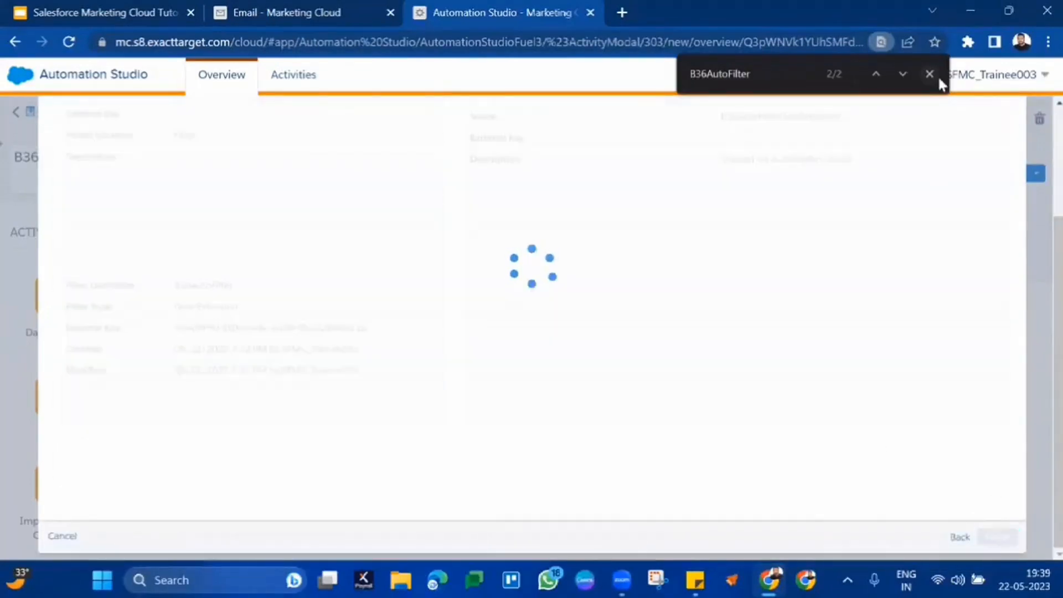
pyautogui.click(932, 75)
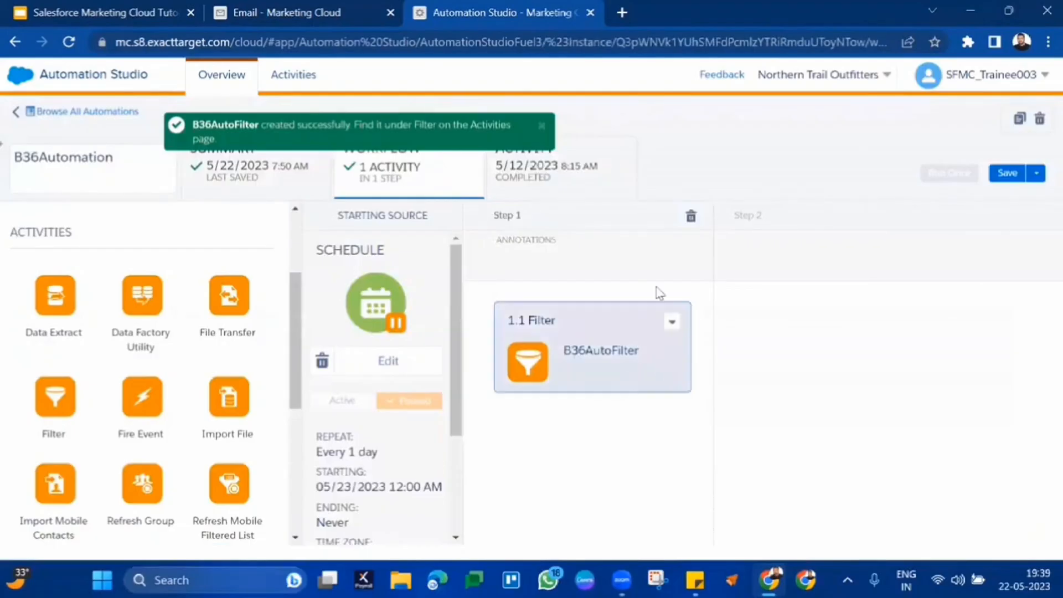
# Save B36Automation and activate its daily schedule, checking the starting time.
pyautogui.click(1007, 175)
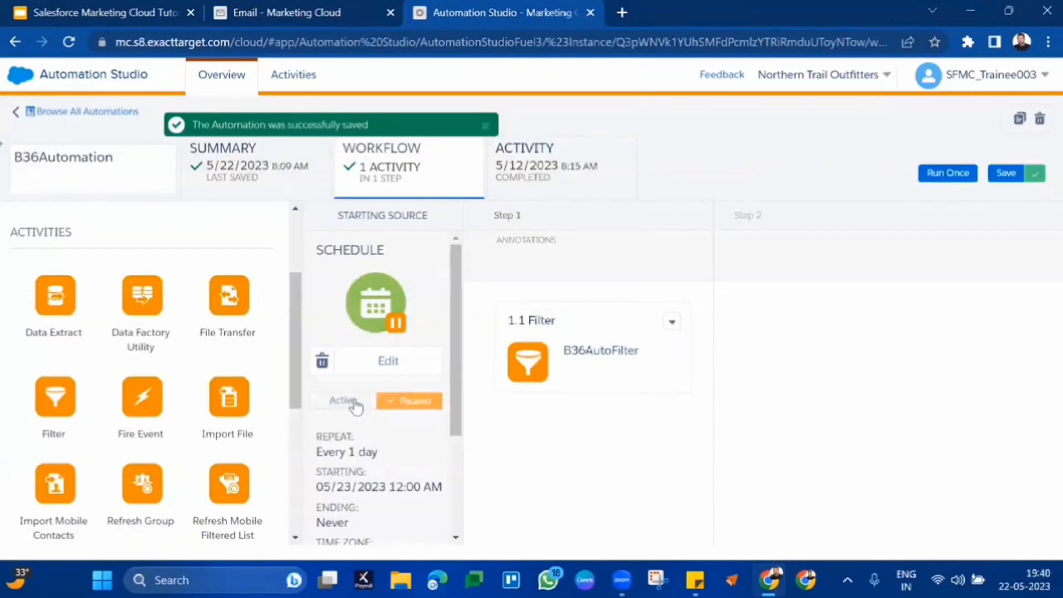
pyautogui.click(355, 404)
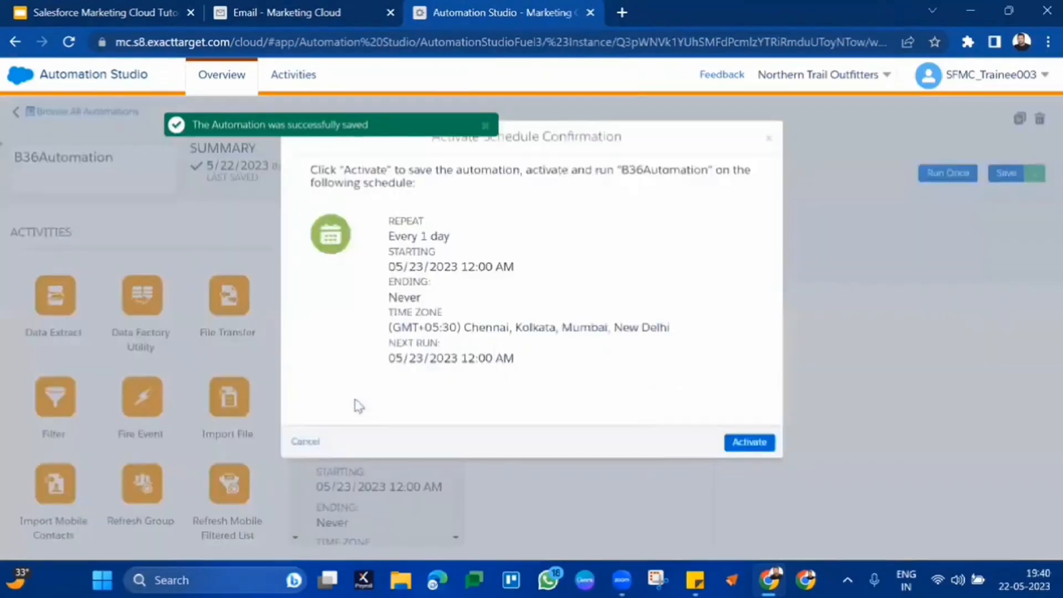
pyautogui.click(749, 443)
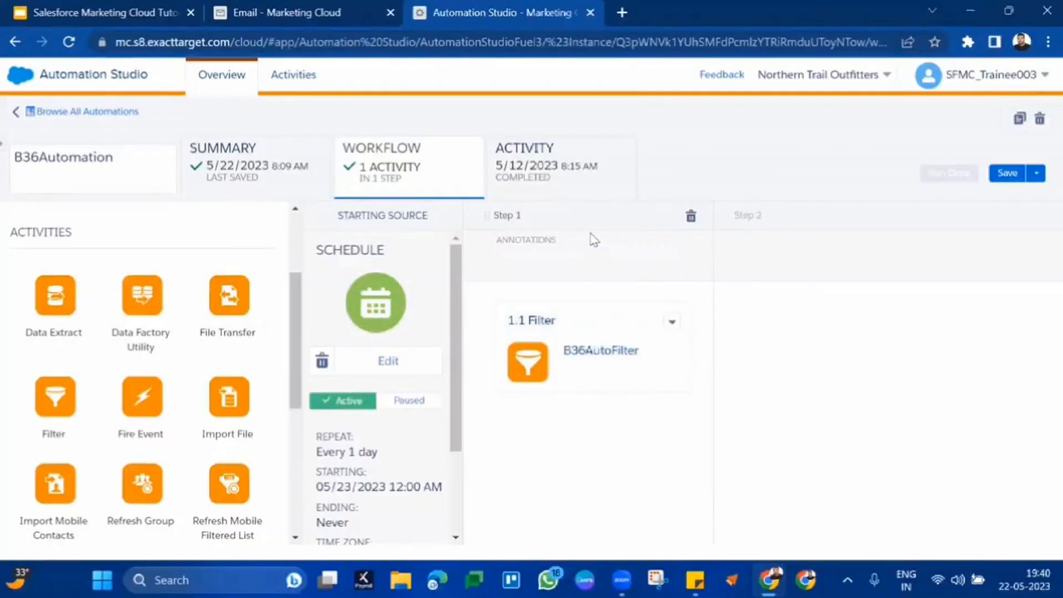
pyautogui.scroll(-3, 398, 327)
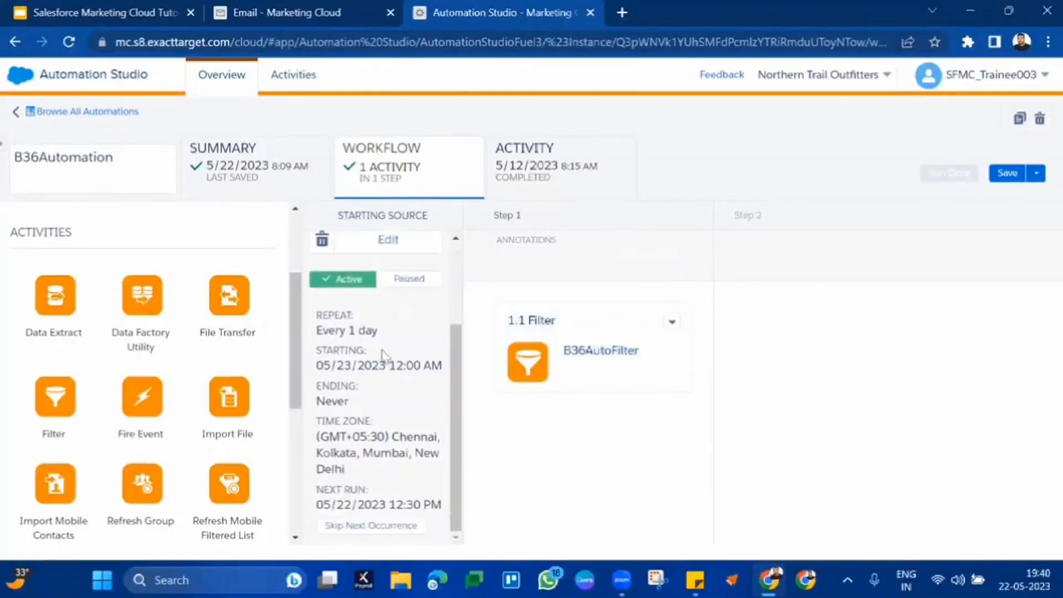
pyautogui.moveTo(386, 369); pyautogui.dragTo(446, 370)
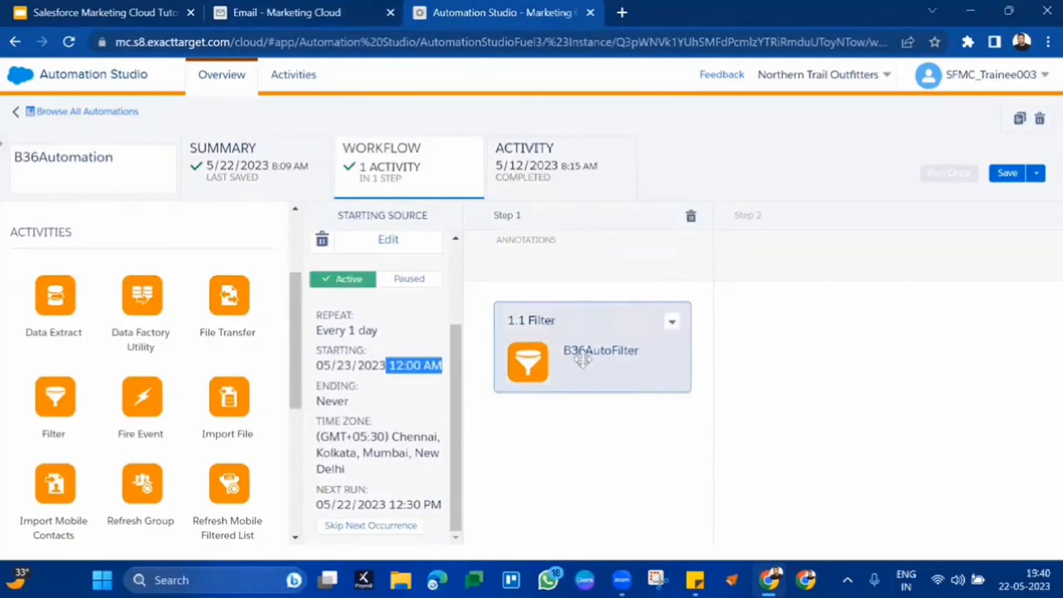
# Switch to Email Studio and open the subscribers' data extensions list.
pyautogui.click(288, 7)
pyautogui.moveTo(296, 89)
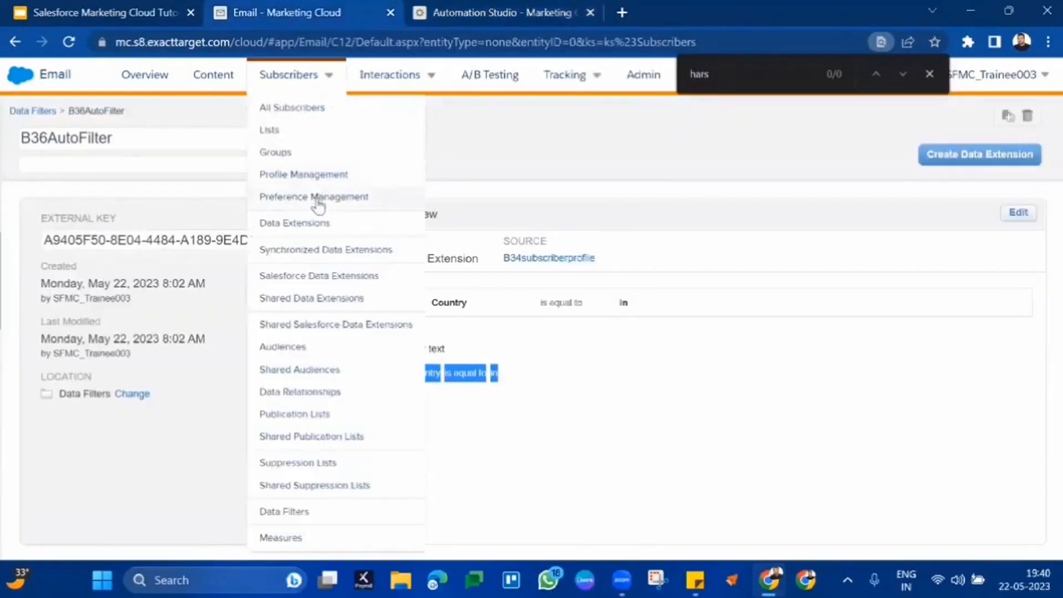
pyautogui.click(316, 222)
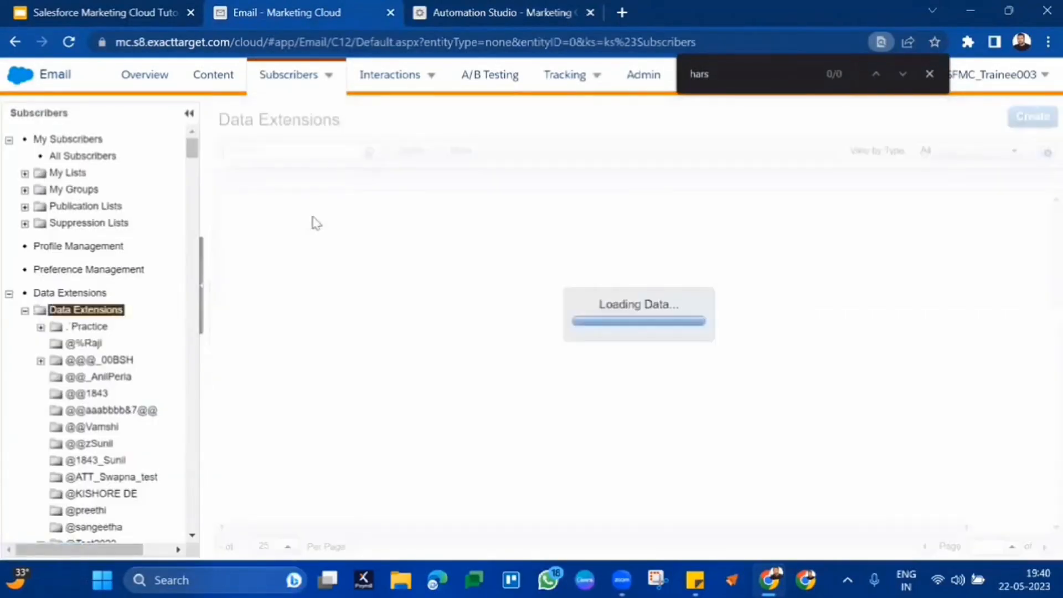
# Search the page for 34 and open the Batch34 DataExtensions folder.
pyautogui.write('bh')
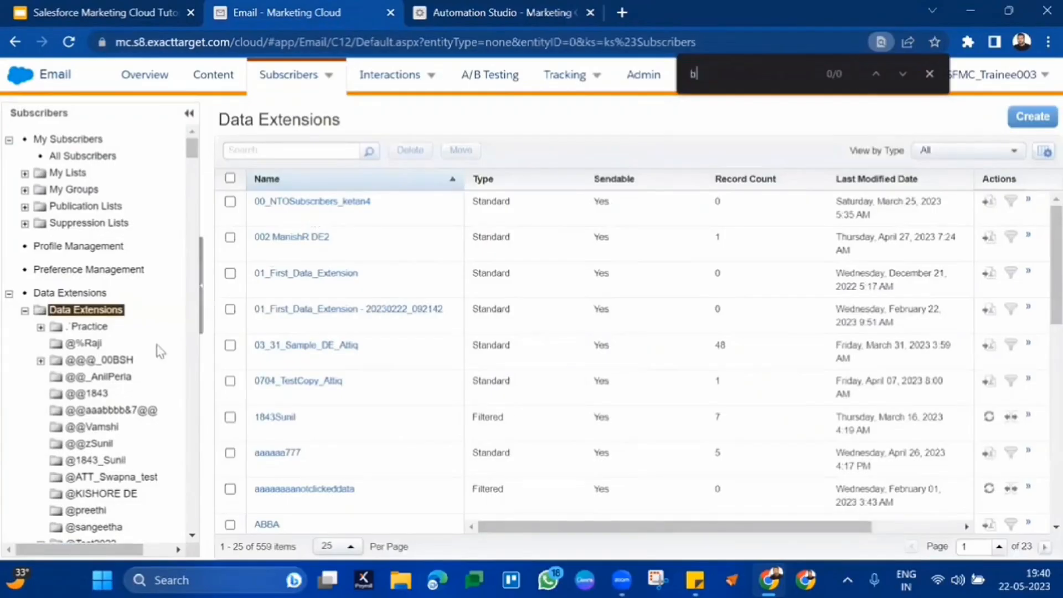
pyautogui.press('BackSpace')
pyautogui.press('BackSpace')
pyautogui.write('34')
pyautogui.press('Return')
pyautogui.press('Return')
pyautogui.press('Return')
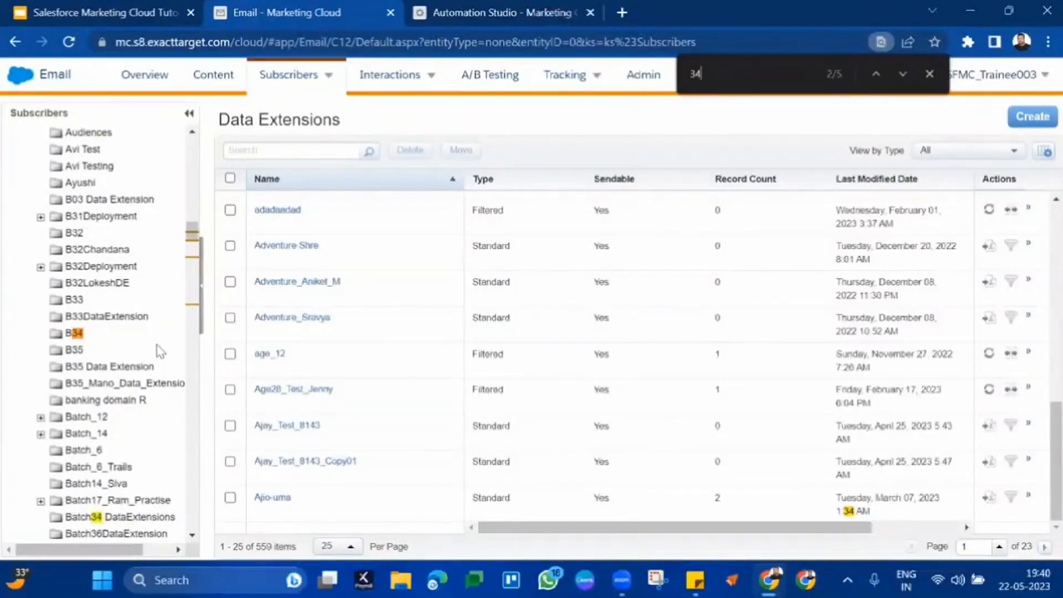
pyautogui.press('Return')
pyautogui.press('Return')
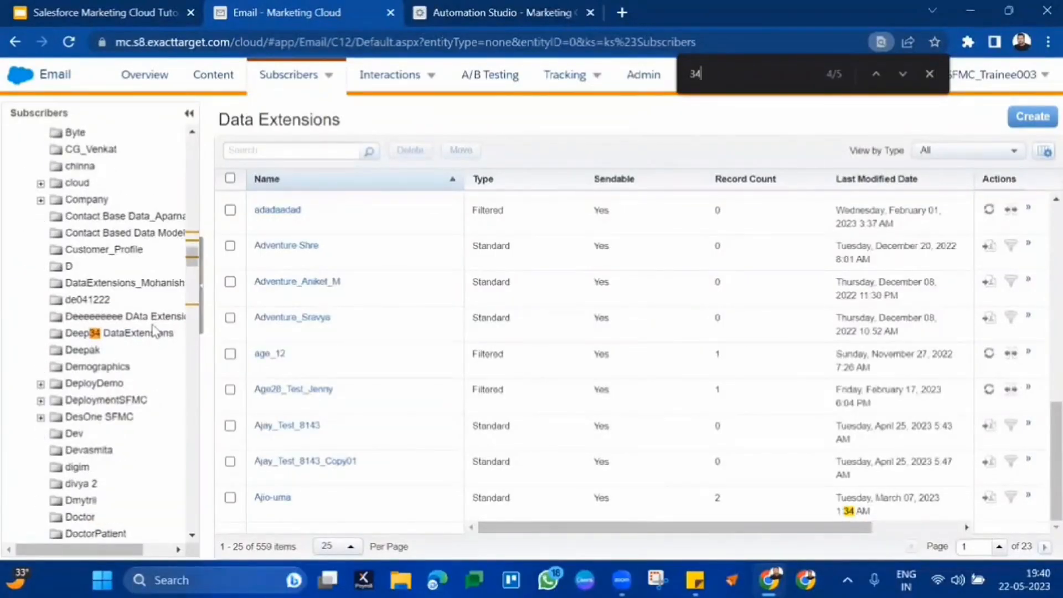
pyautogui.press('Return')
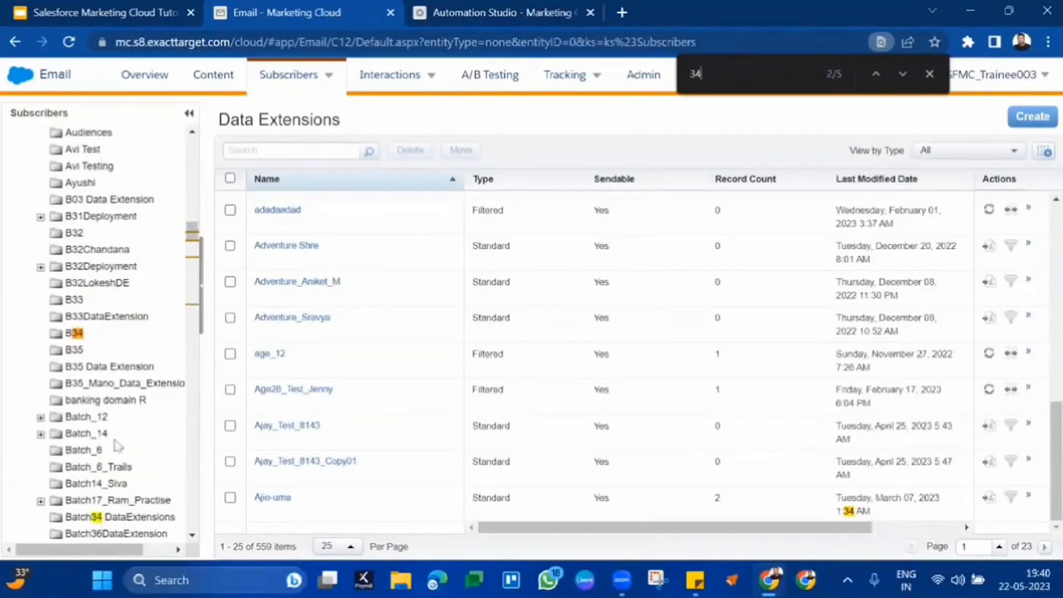
pyautogui.click(110, 519)
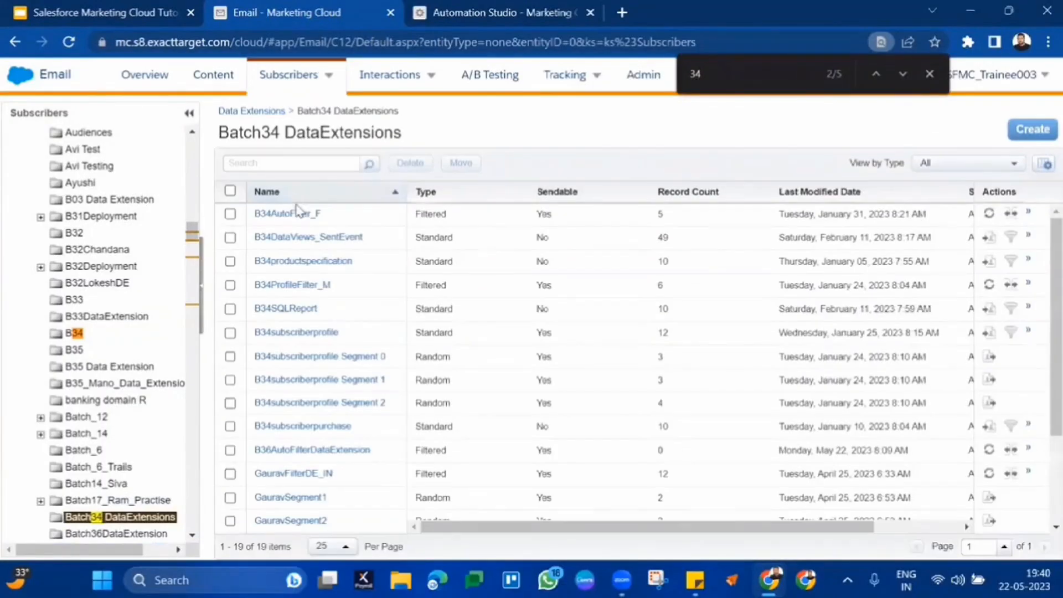
# Find B36AutoFilterDataExtension in the folder, open its properties, and dismiss the page text search.
pyautogui.scroll(-3, 363, 340)
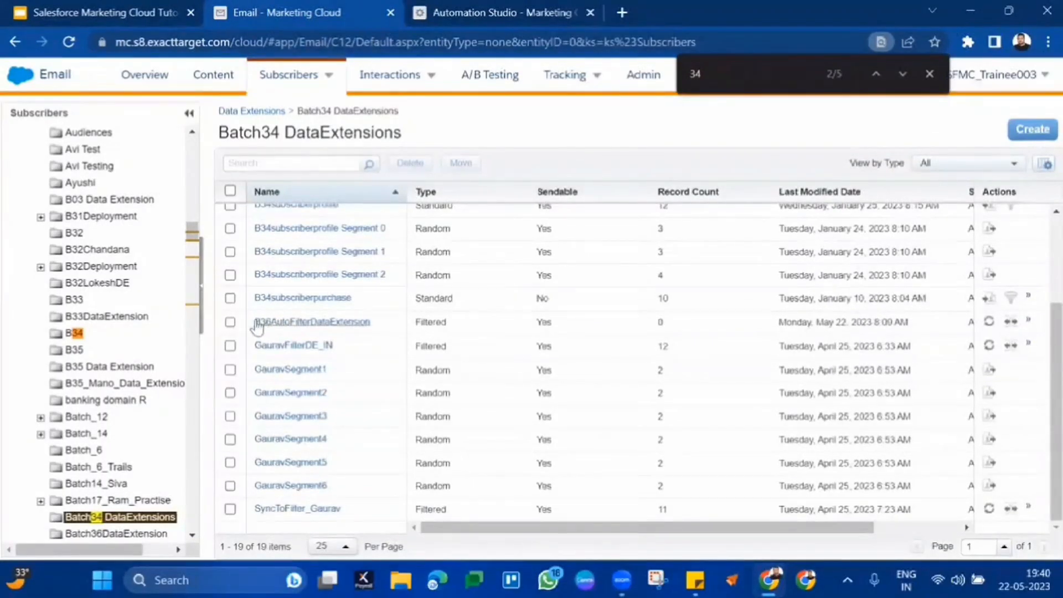
pyautogui.doubleClick(389, 331)
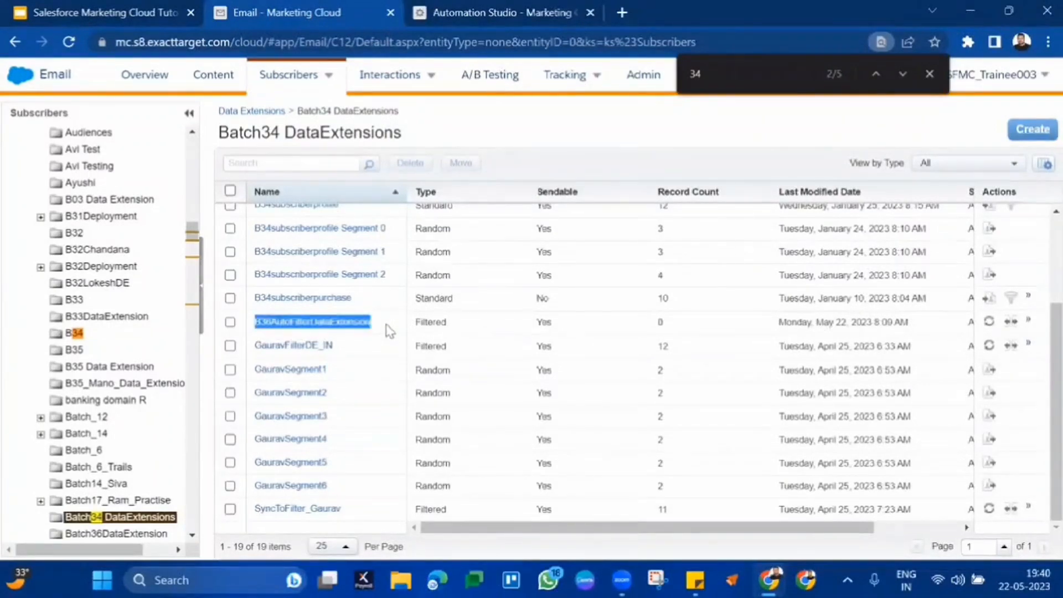
pyautogui.click(355, 331)
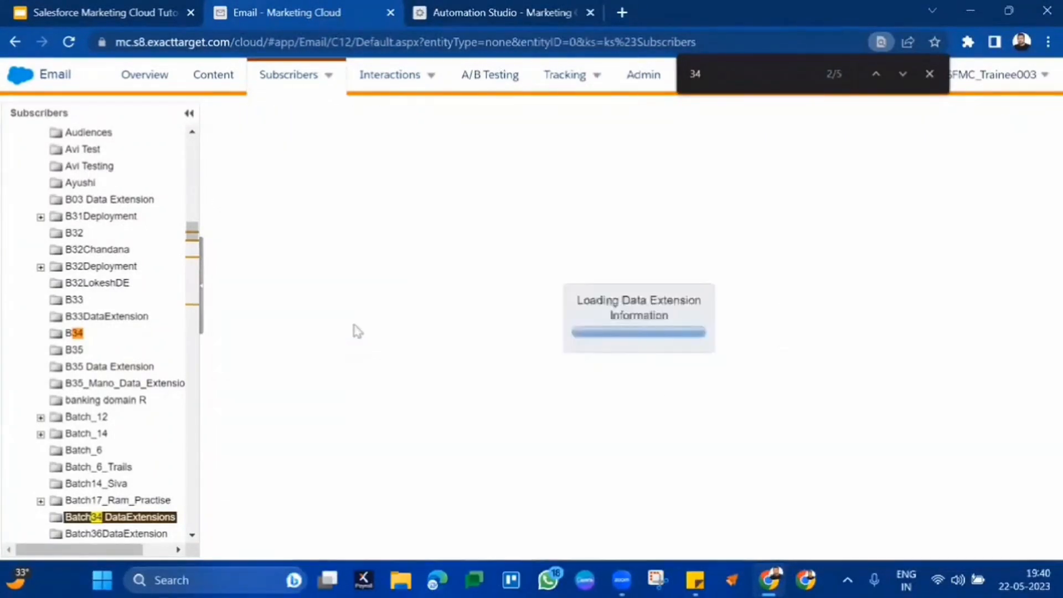
pyautogui.click(929, 74)
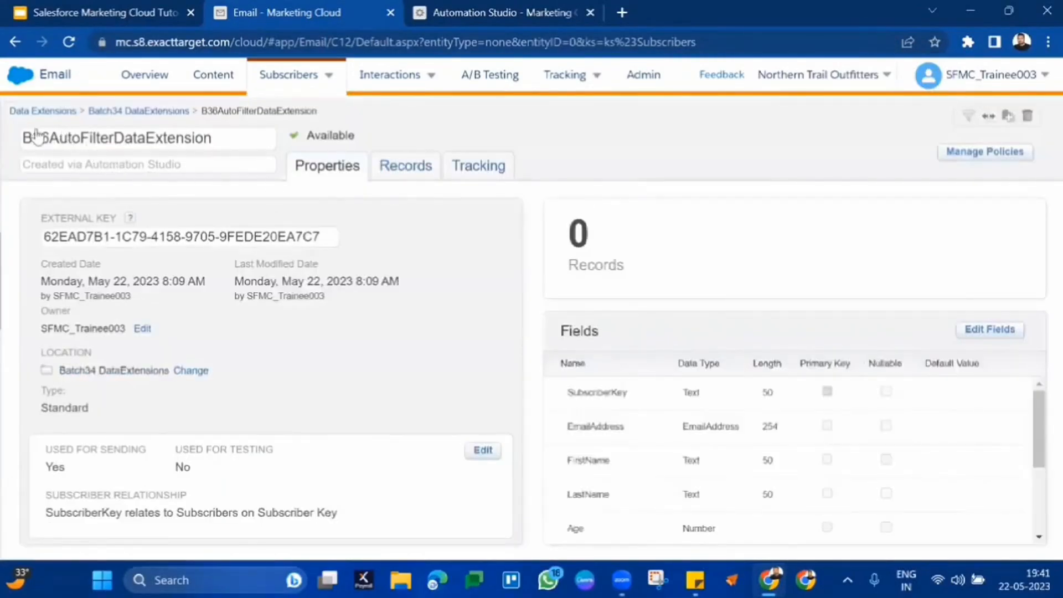
# Return to Automation Studio, pause the automation's schedule, and open the B36AutoFilter activity for editing.
pyautogui.click(490, 7)
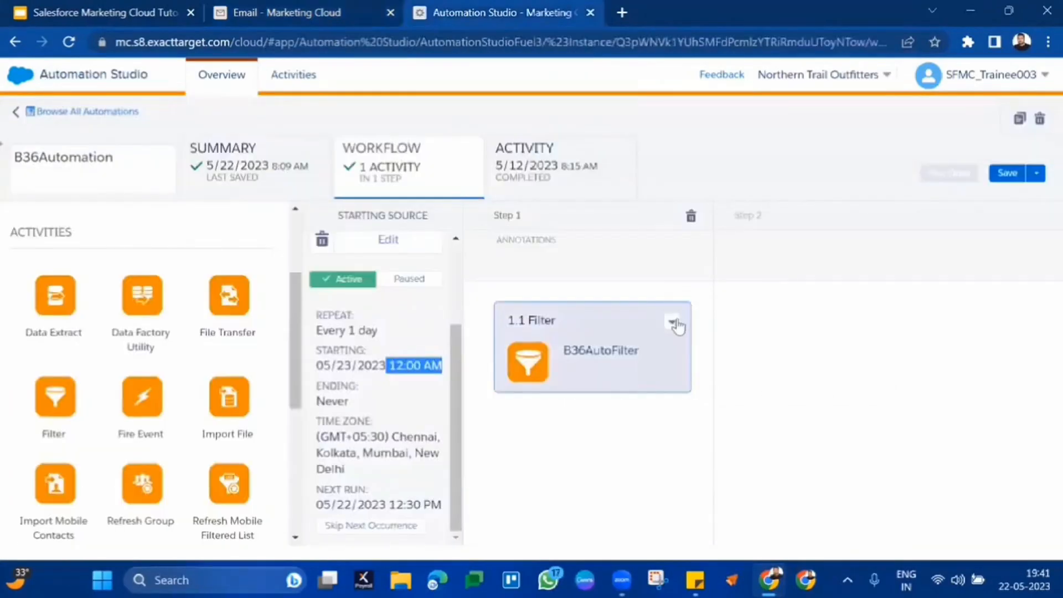
pyautogui.click(672, 322)
pyautogui.click(700, 365)
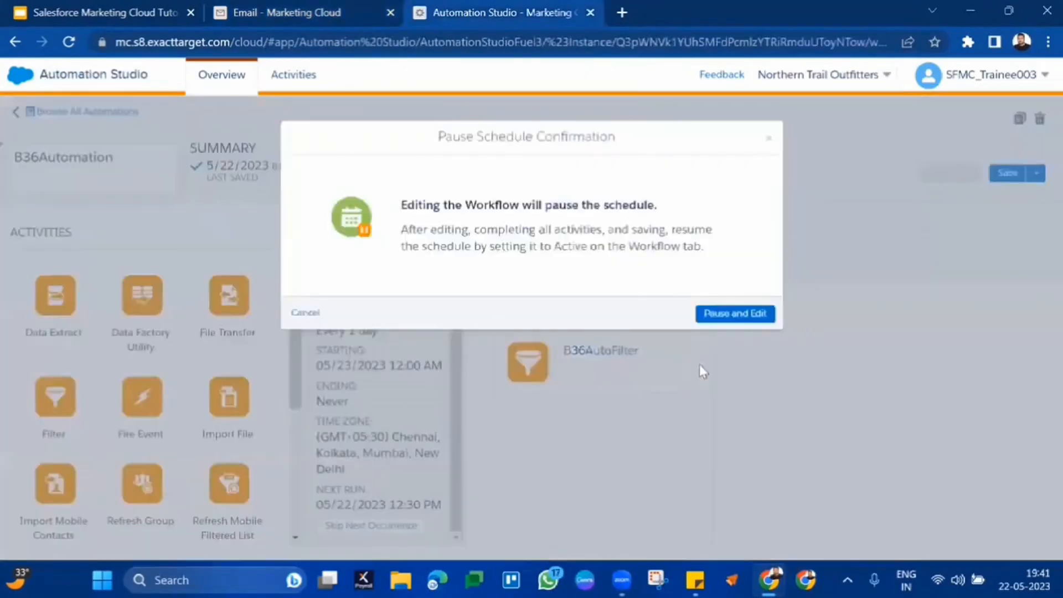
pyautogui.click(723, 321)
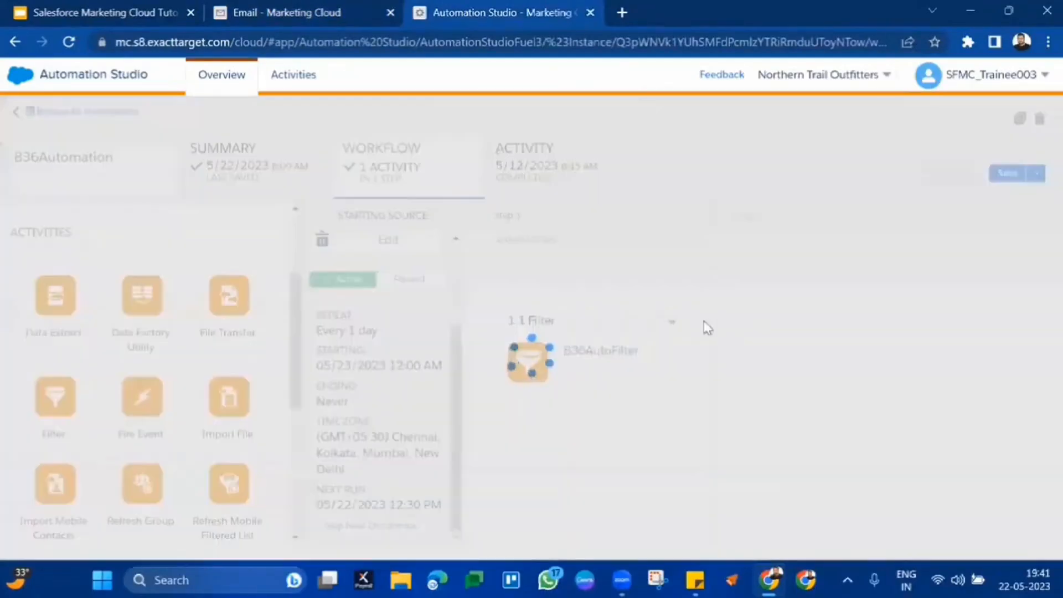
pyautogui.click(603, 311)
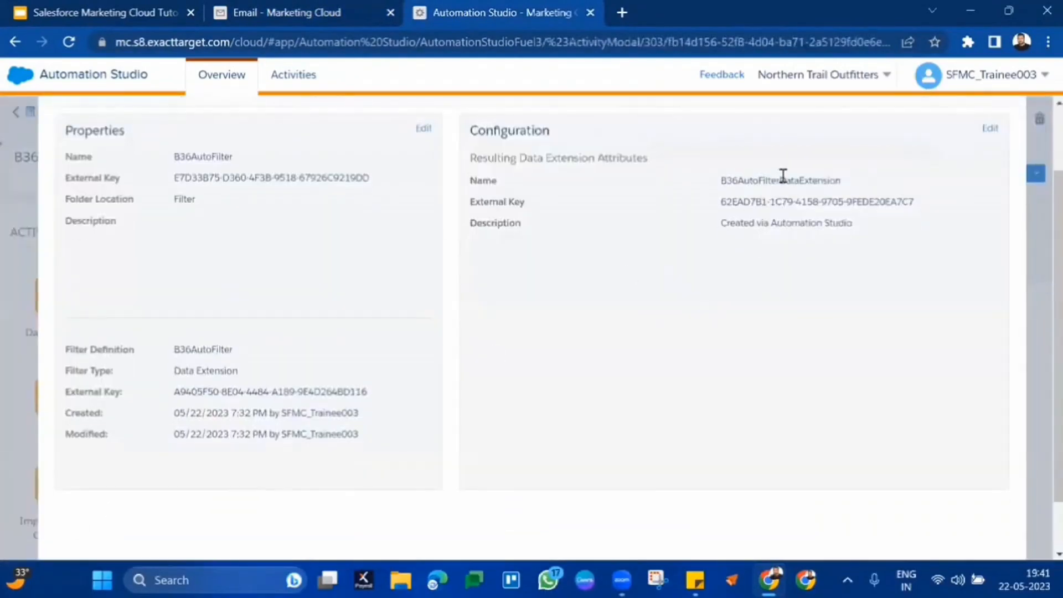
# Compare the resulting data extension's name, external key and description in the activity summary with its properties in Email Studio.
pyautogui.doubleClick(783, 180)
pyautogui.click(772, 200)
pyautogui.tripleClick(772, 200)
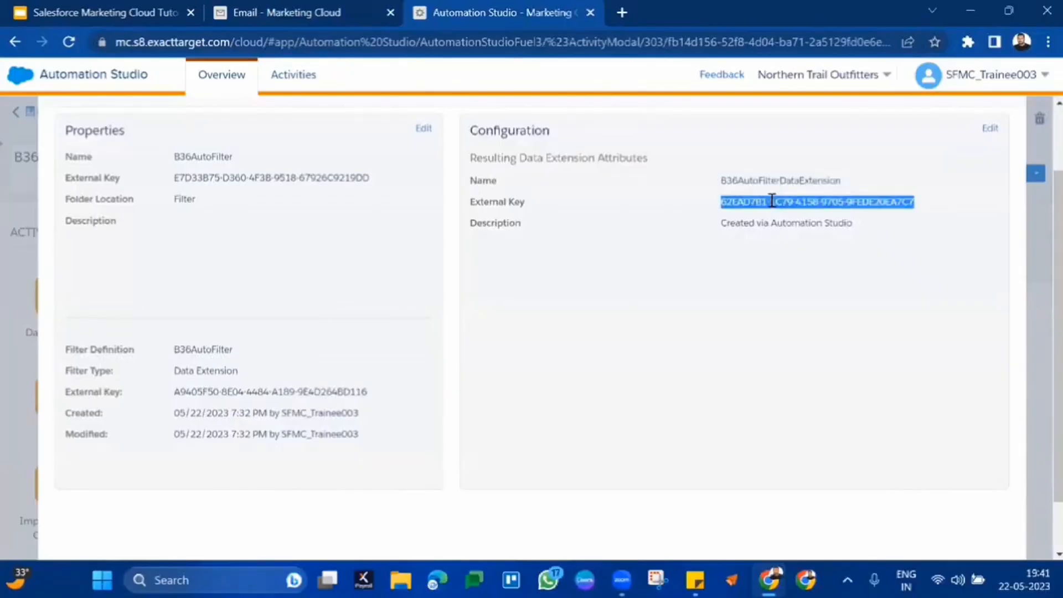
pyautogui.click(325, 11)
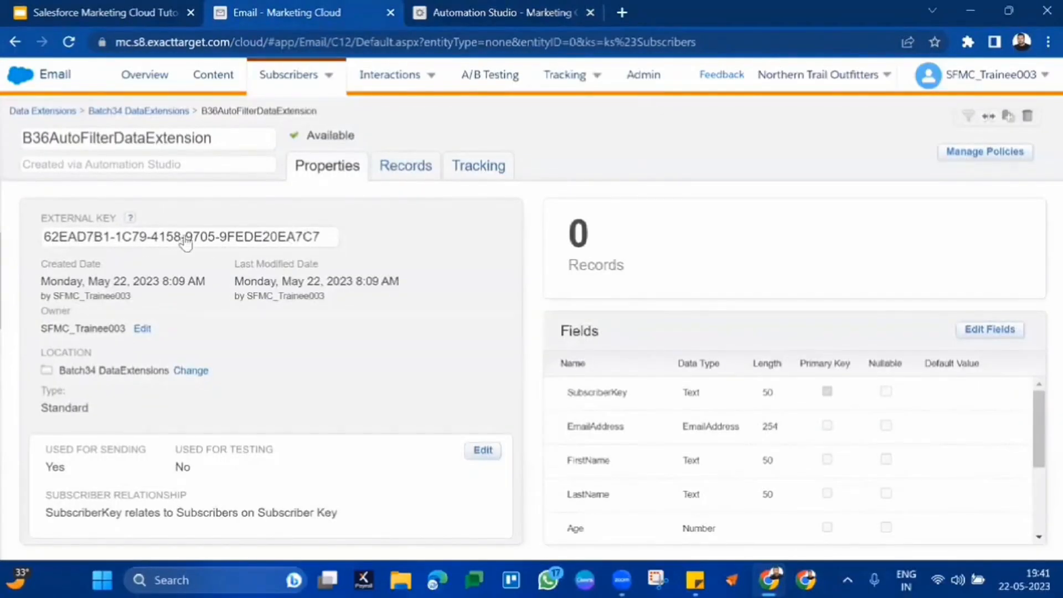
pyautogui.click(467, 8)
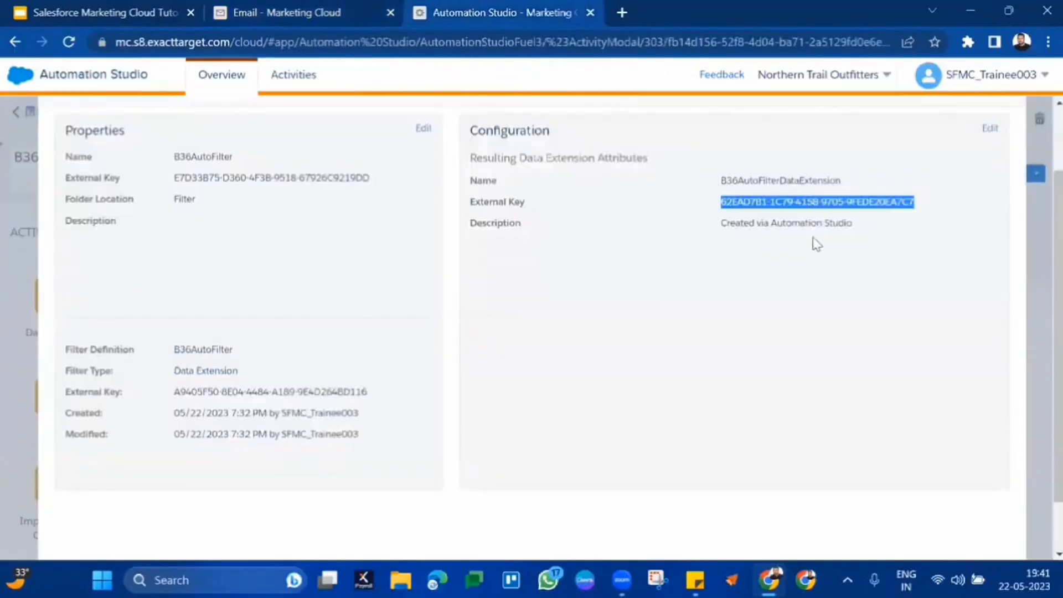
pyautogui.tripleClick(810, 222)
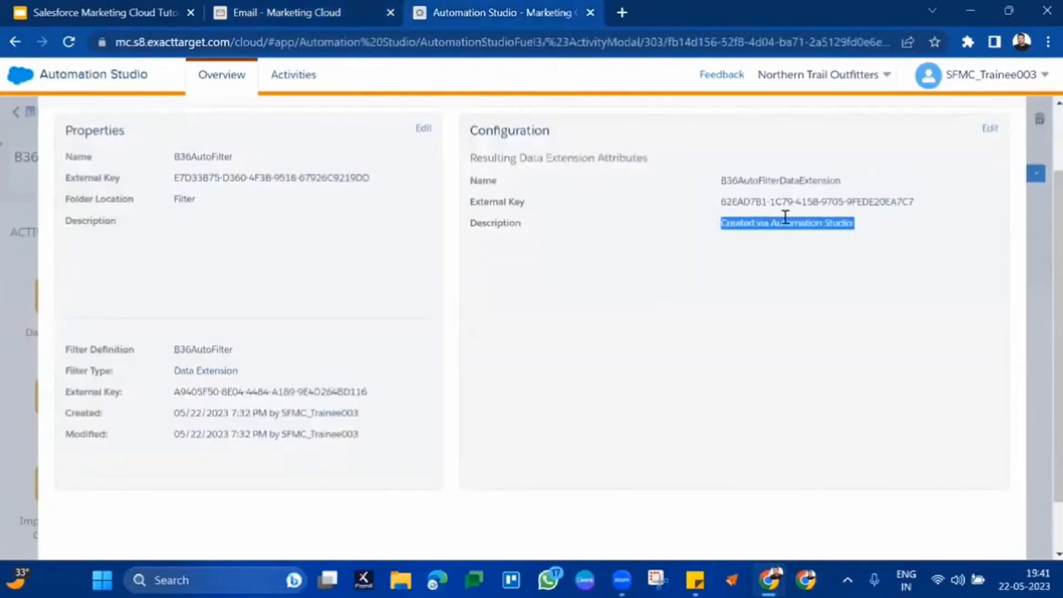
pyautogui.click(252, 8)
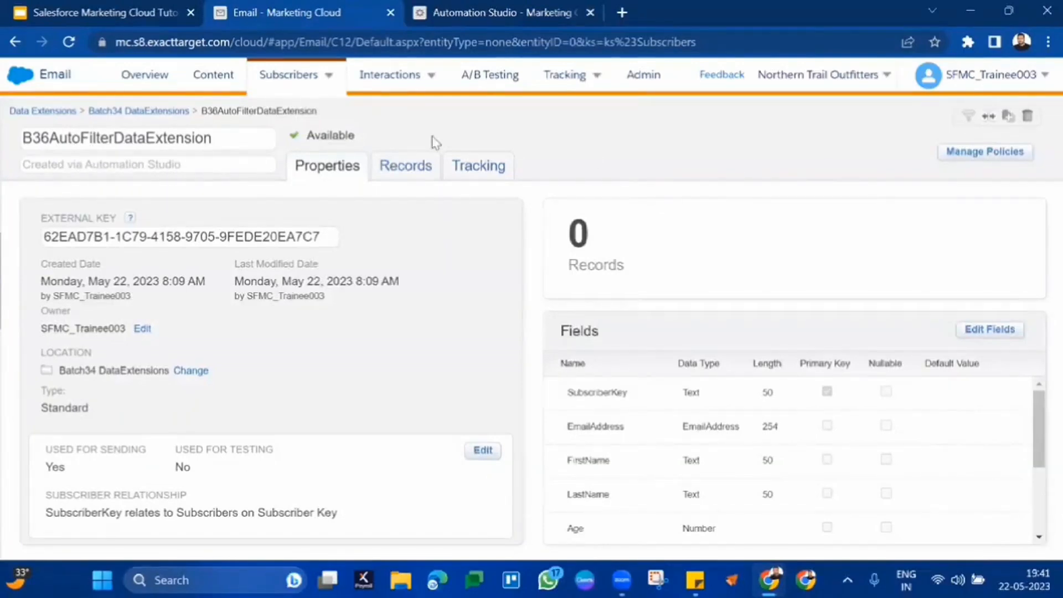
# Go back to the Batch34 DataExtensions folder and check the type of B36AutoFilterDataExtension.
pyautogui.click(177, 111)
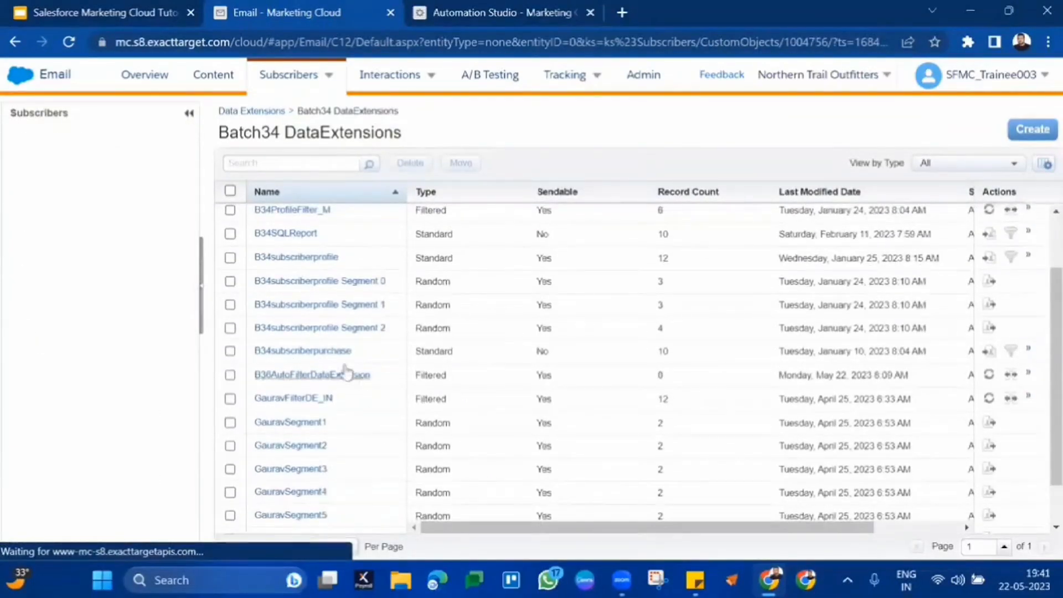
pyautogui.doubleClick(430, 376)
pyautogui.moveTo(427, 377)
pyautogui.mouseDown()
pyautogui.moveTo(339, 381)
pyautogui.moveTo(418, 375)
pyautogui.mouseUp()
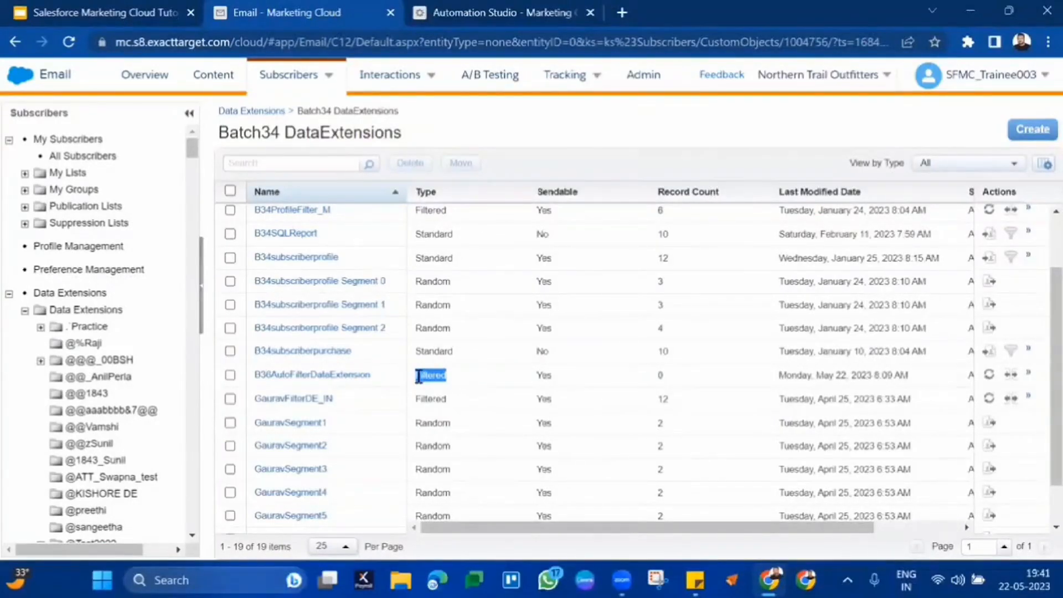
# Return to Automation Studio, close the B36AutoFilter activity summary, and review the repeat interval and start time of the automation's schedule.
pyautogui.click(504, 6)
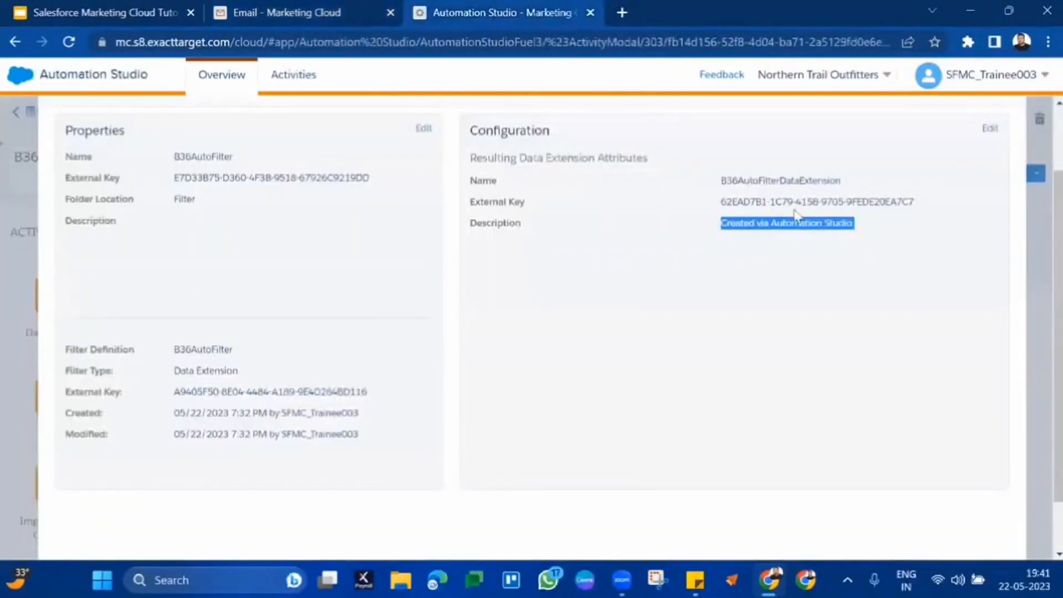
pyautogui.scroll(-2, 979, 493)
pyautogui.click(994, 540)
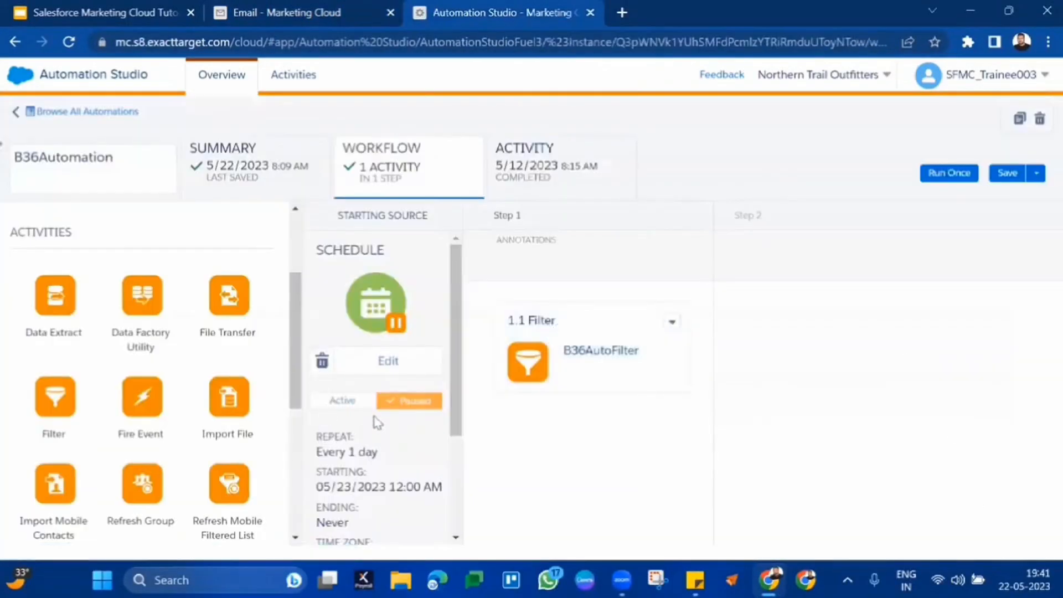
pyautogui.moveTo(317, 452); pyautogui.dragTo(429, 483)
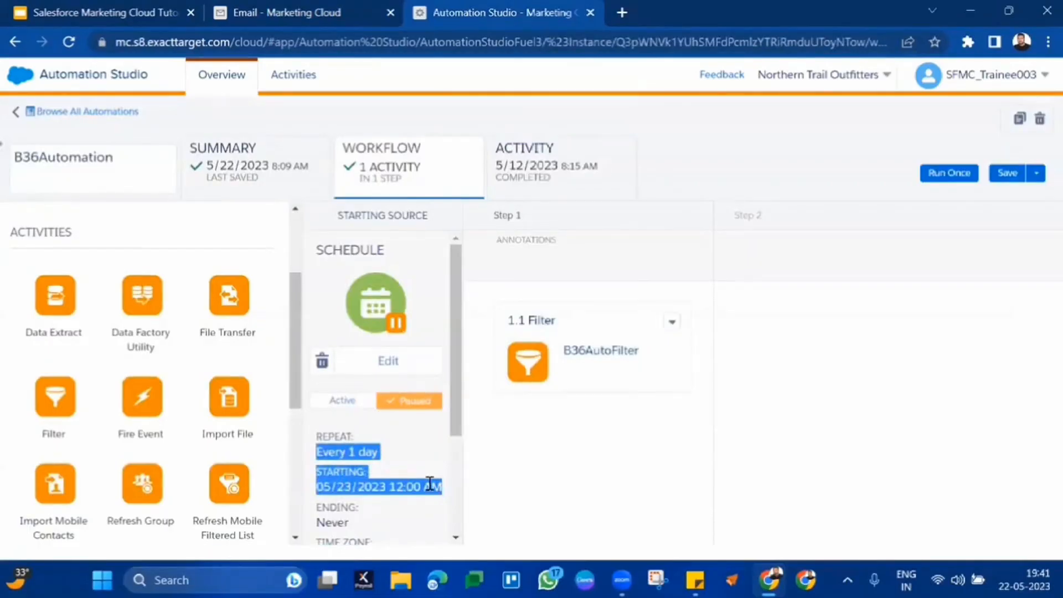
# Run B36Automation once with the B36AutoFilter activity of Step 1 selected, and confirm the run.
pyautogui.click(964, 180)
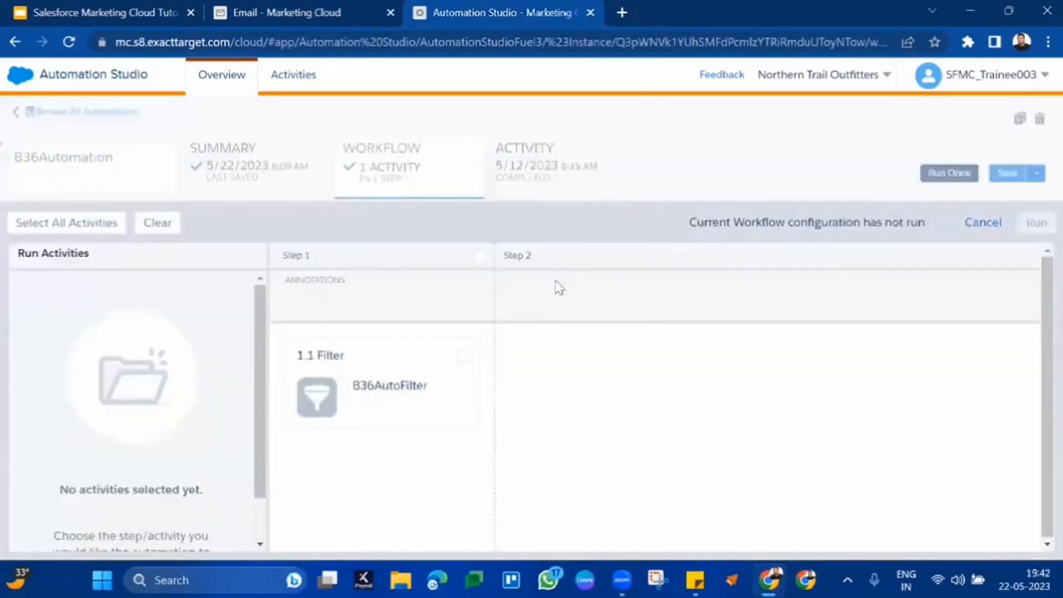
pyautogui.click(478, 256)
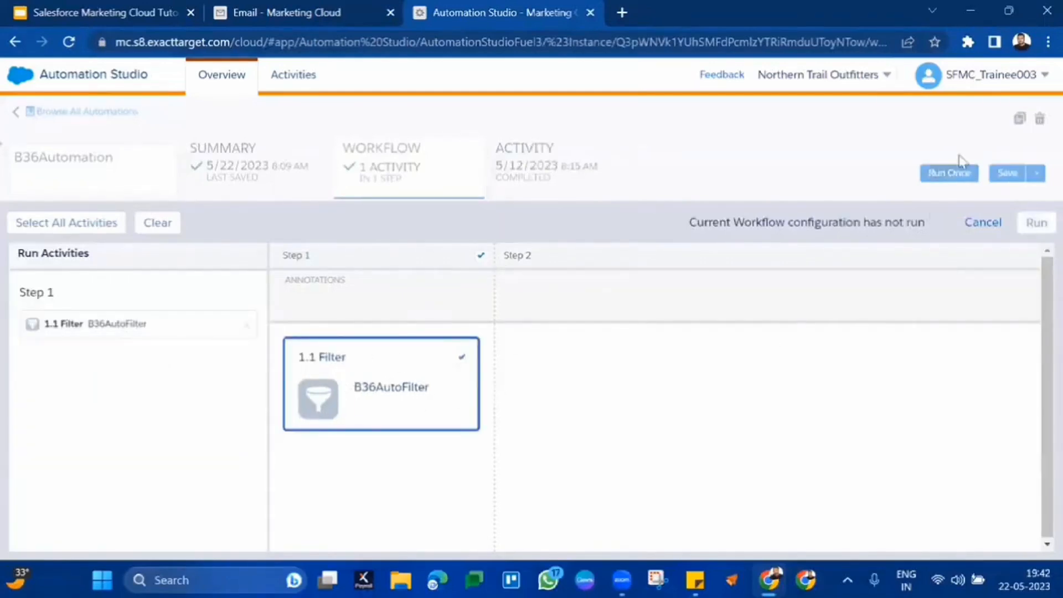
pyautogui.click(1025, 224)
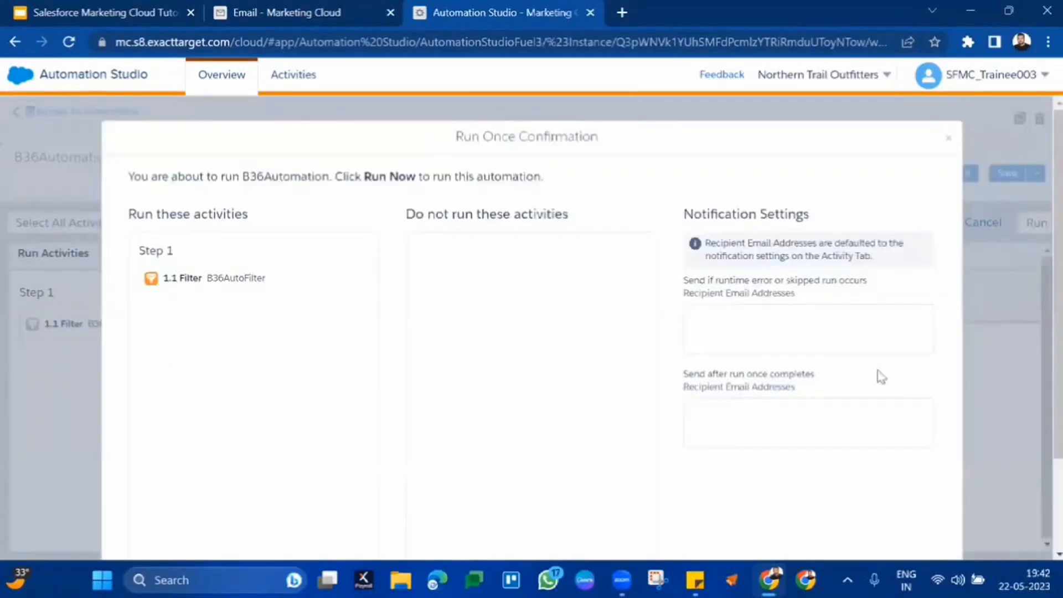
pyautogui.scroll(-3, 882, 388)
pyautogui.click(908, 525)
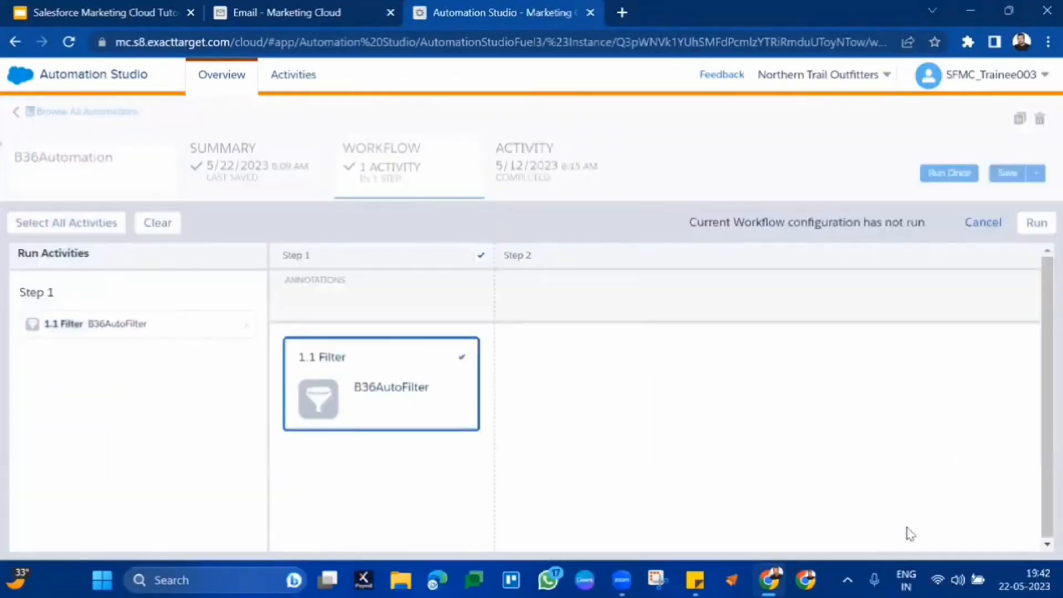
# Open the automation's run log and keep refreshing it to follow the status of the one-time run.
pyautogui.click(578, 165)
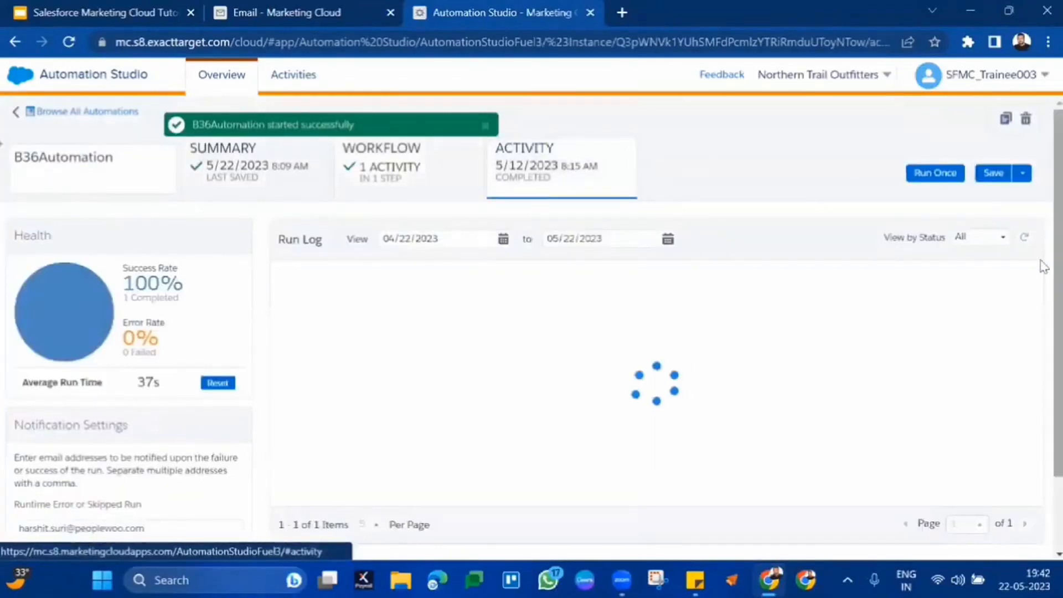
pyautogui.click(1028, 239)
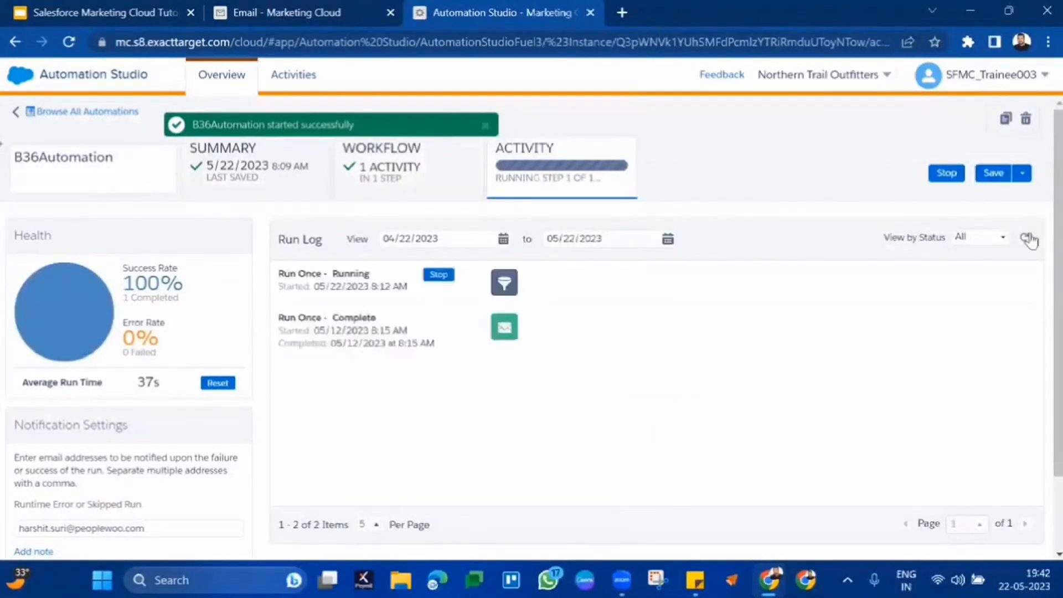
pyautogui.click(1028, 239)
pyautogui.click(1029, 239)
pyautogui.click(1028, 239)
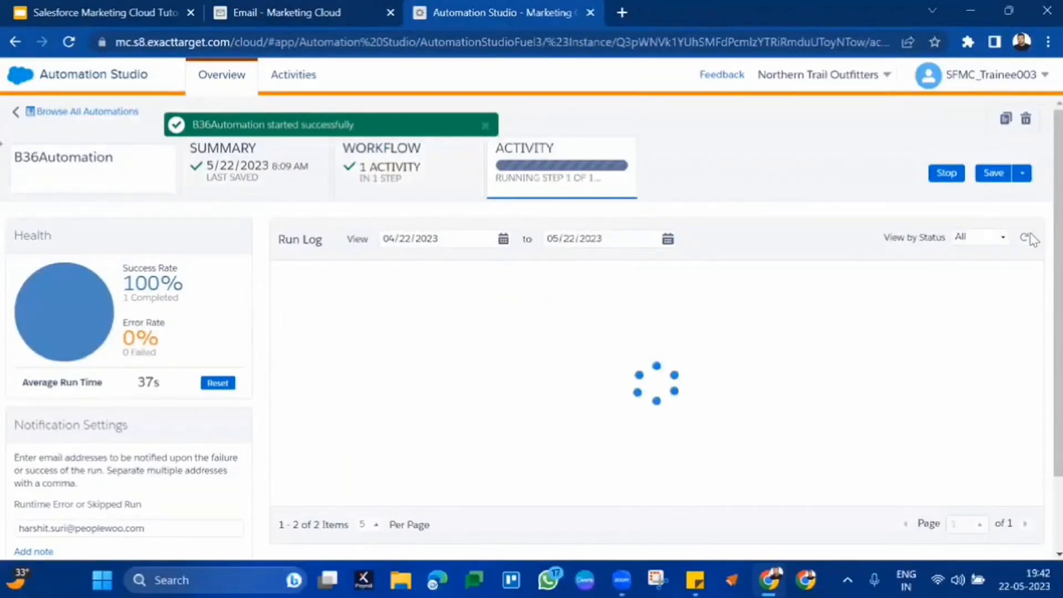
pyautogui.click(1029, 239)
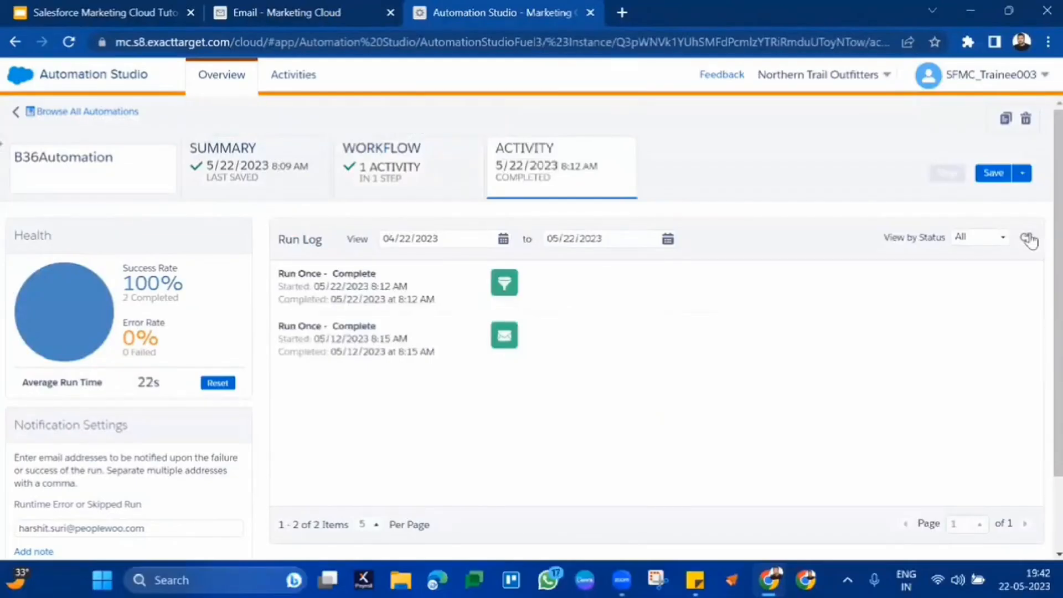
pyautogui.click(1029, 239)
# Switch to Email Studio, open B36AutoFilterDataExtension, and examine its subscriber records.
pyautogui.click(332, 12)
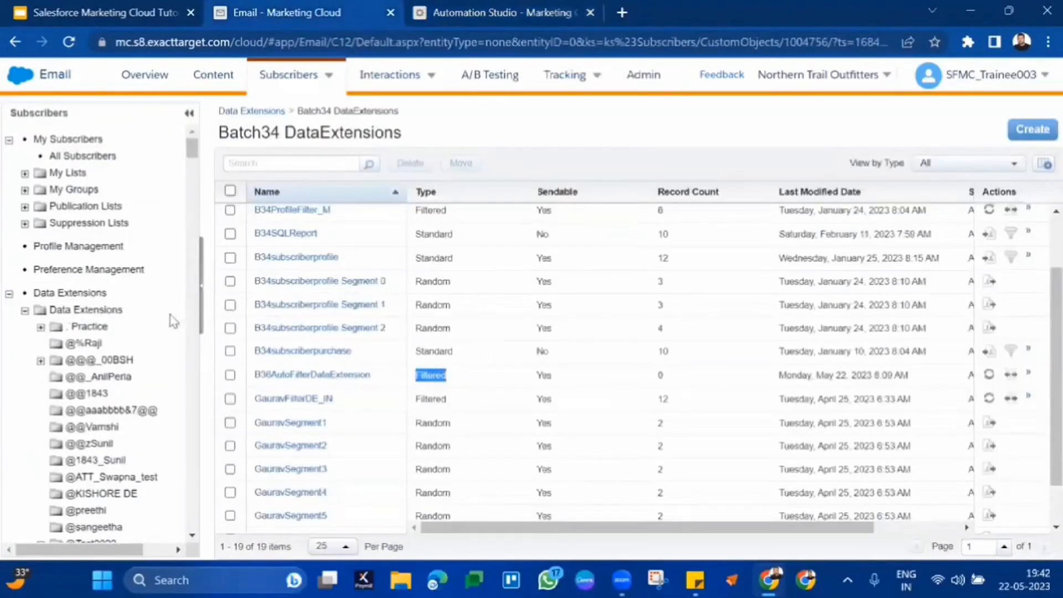
pyautogui.click(299, 375)
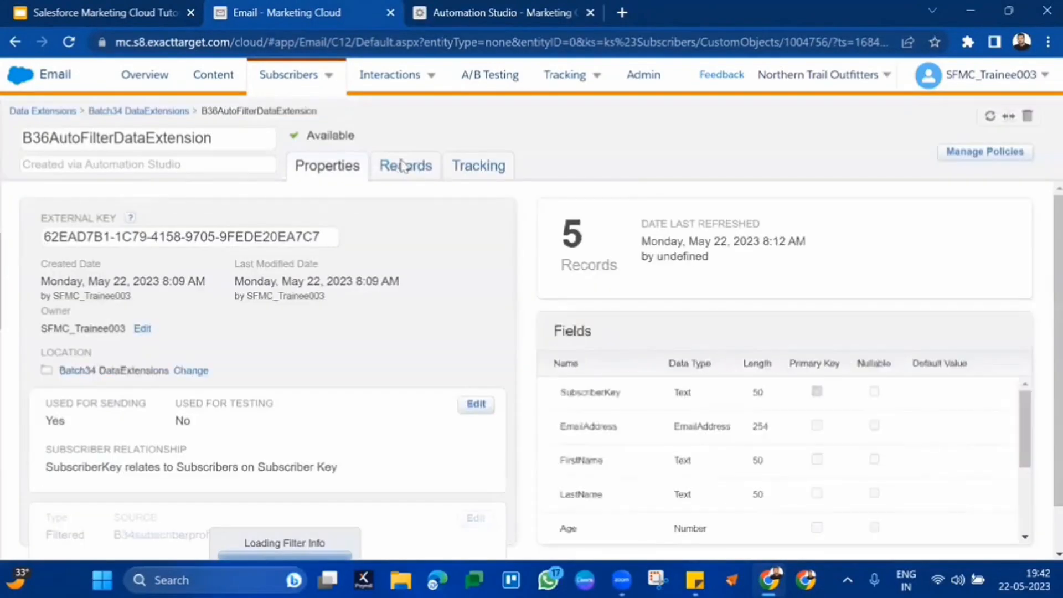
pyautogui.click(405, 166)
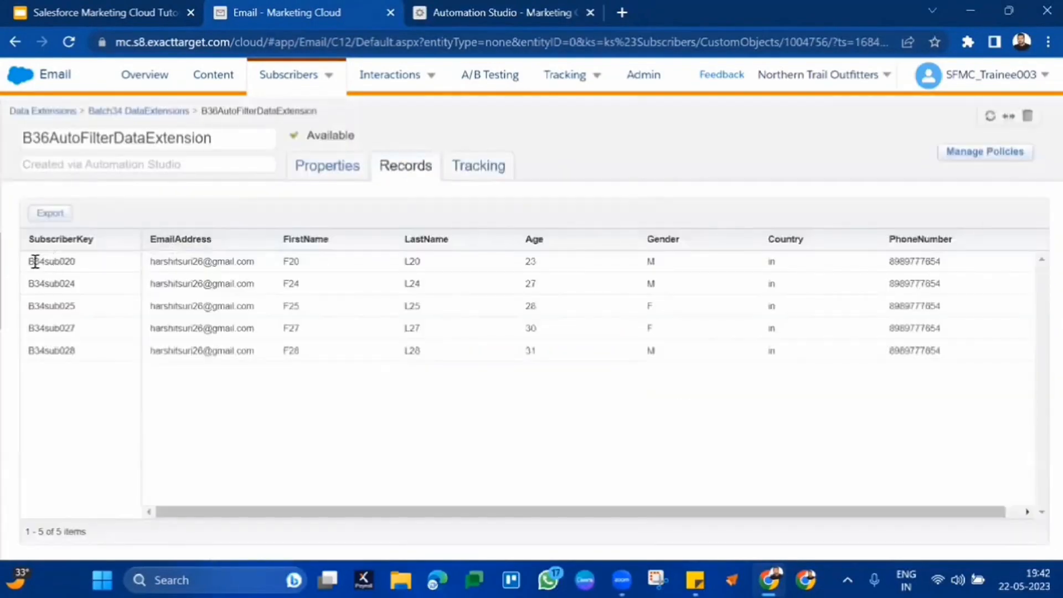
pyautogui.moveTo(34, 261); pyautogui.dragTo(970, 380)
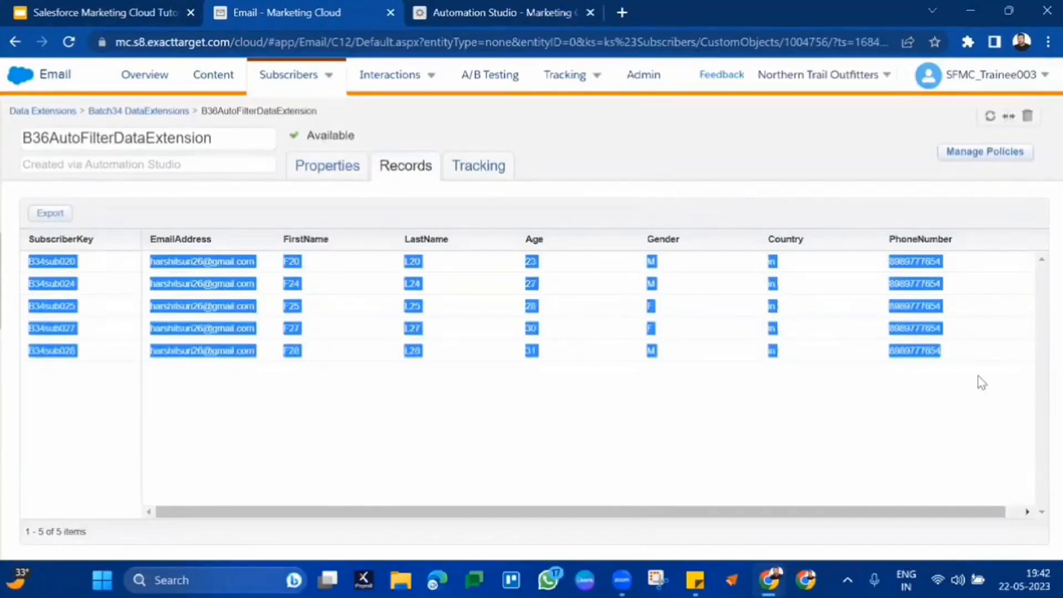
pyautogui.click(981, 382)
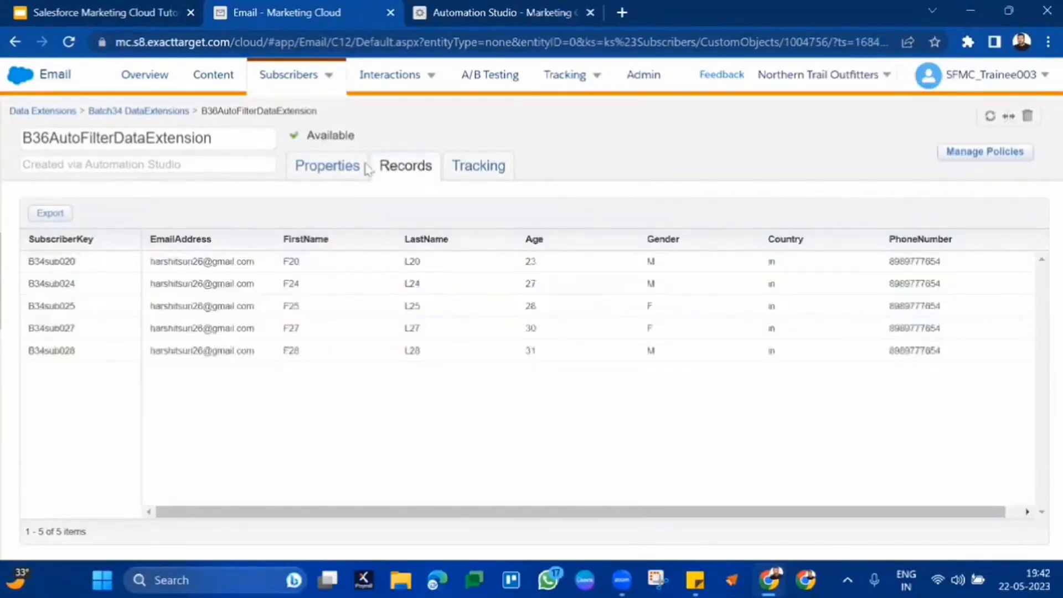
# Examine the source data extension and the filter condition in the properties of B36AutoFilterDataExtension.
pyautogui.click(328, 168)
pyautogui.scroll(-1, 279, 399)
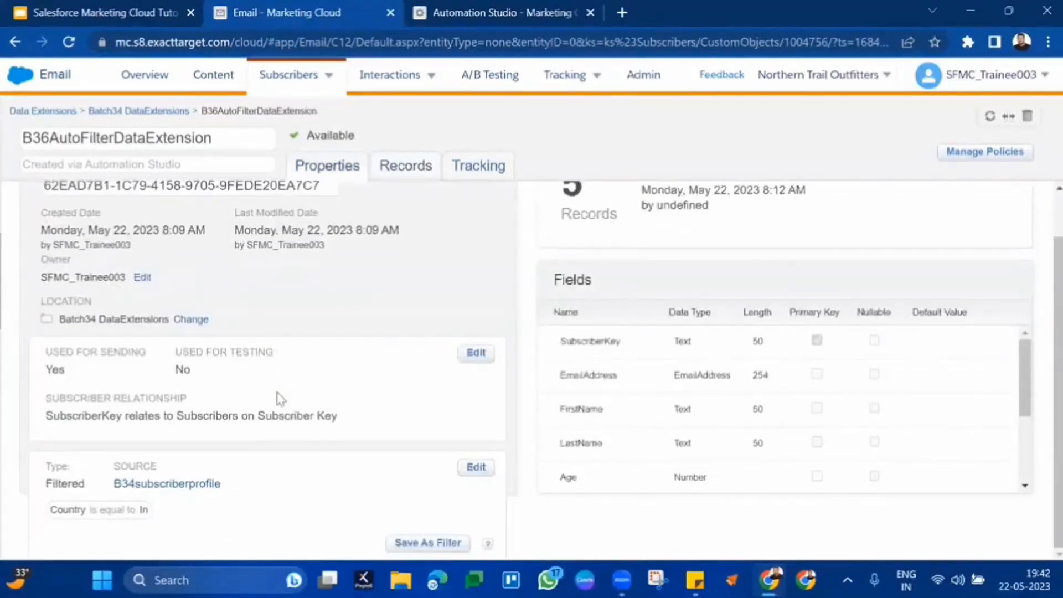
pyautogui.doubleClick(233, 482)
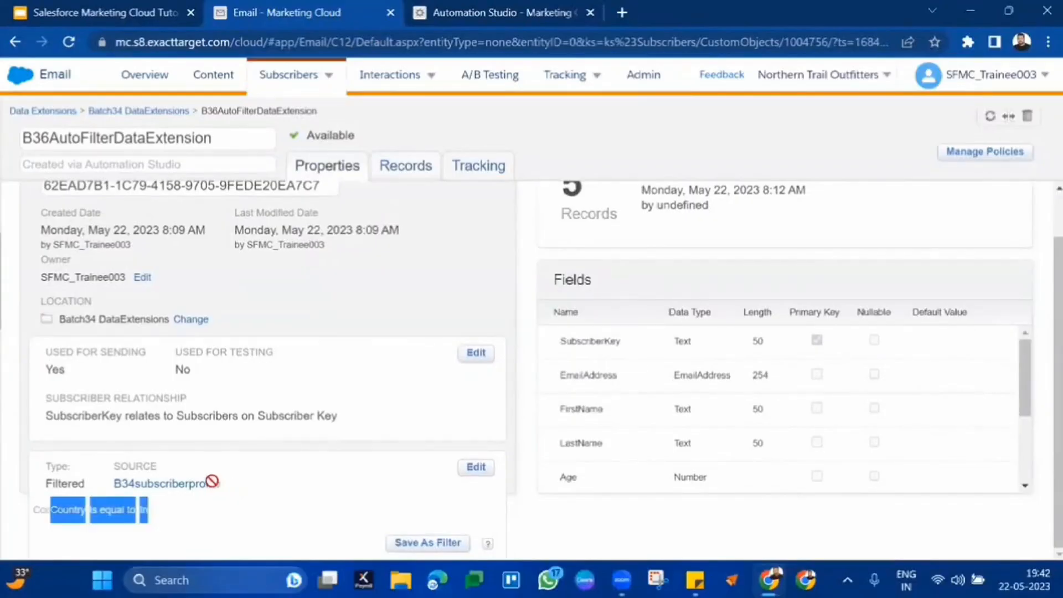
pyautogui.click(268, 494)
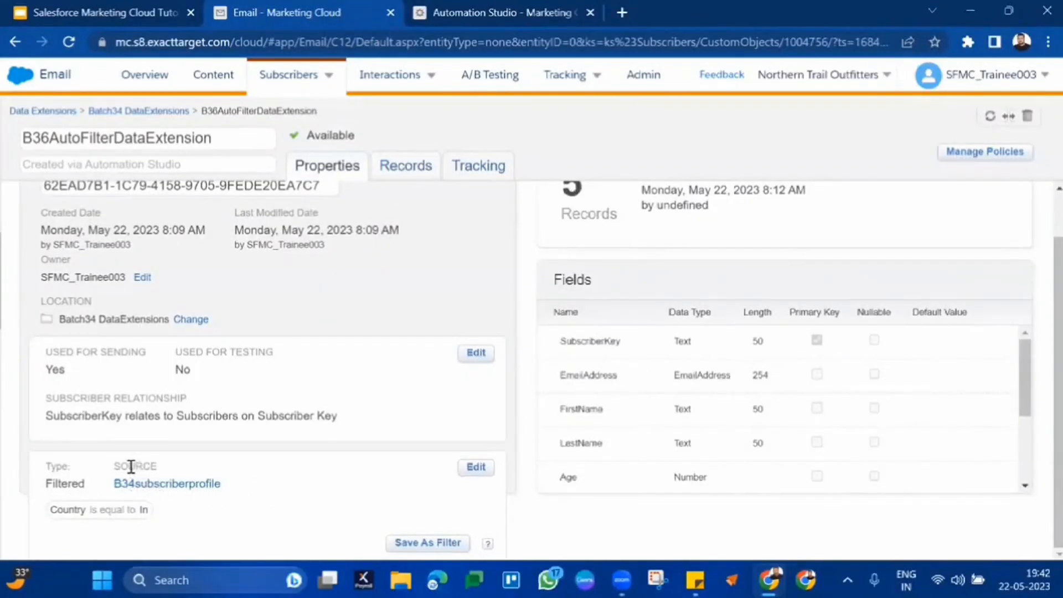
pyautogui.moveTo(131, 466); pyautogui.dragTo(220, 489)
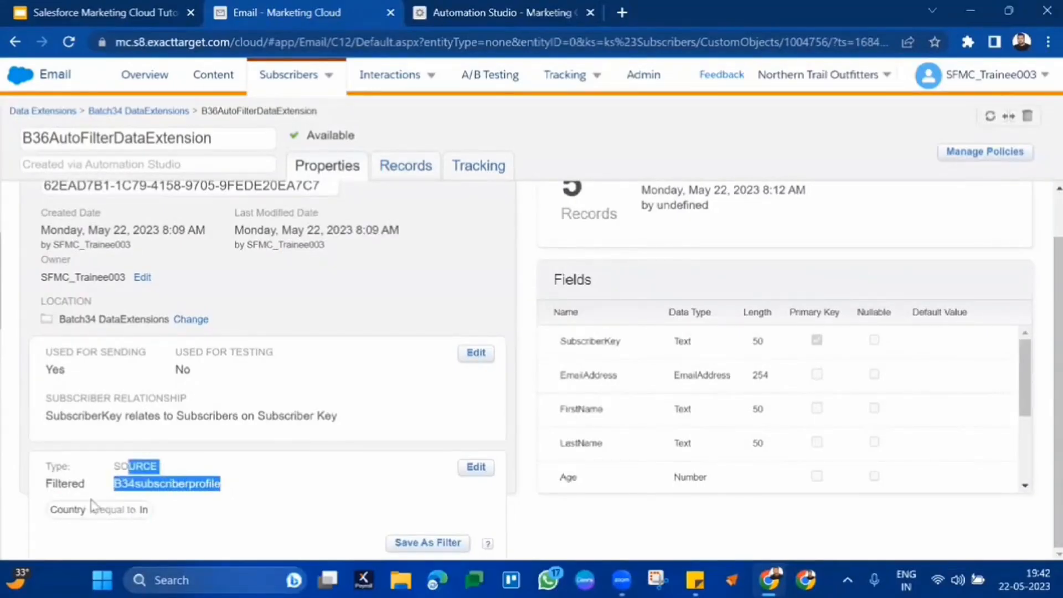
pyautogui.moveTo(57, 507); pyautogui.dragTo(151, 516)
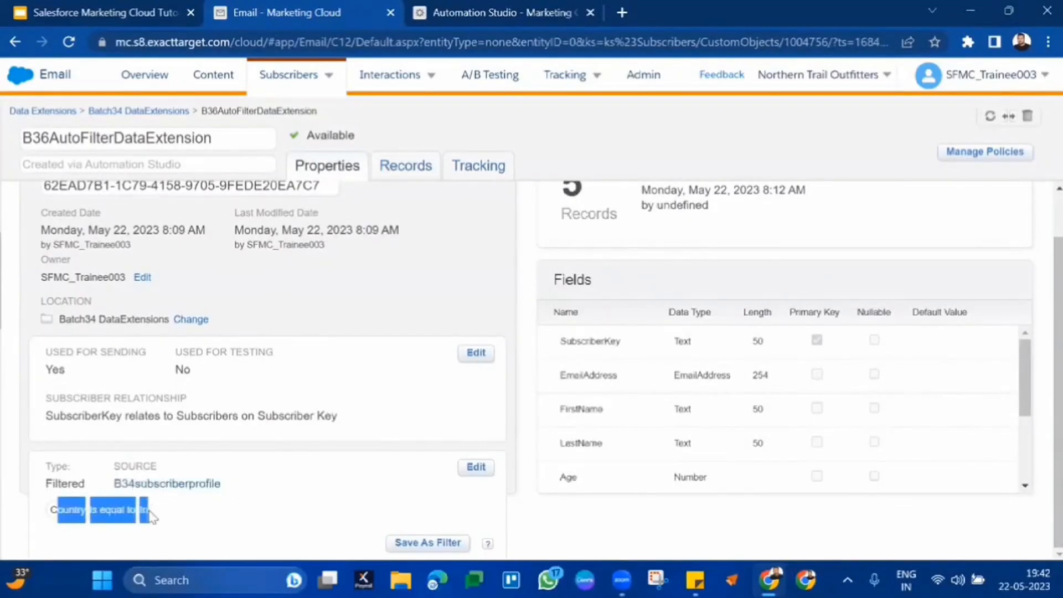
pyautogui.click(228, 486)
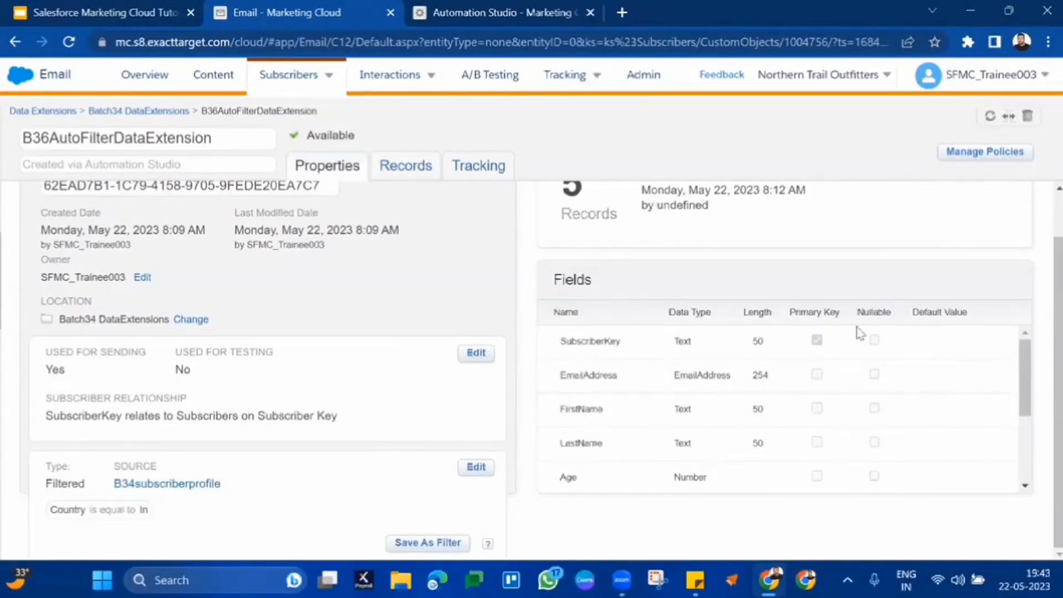
pyautogui.scroll(1, 894, 333)
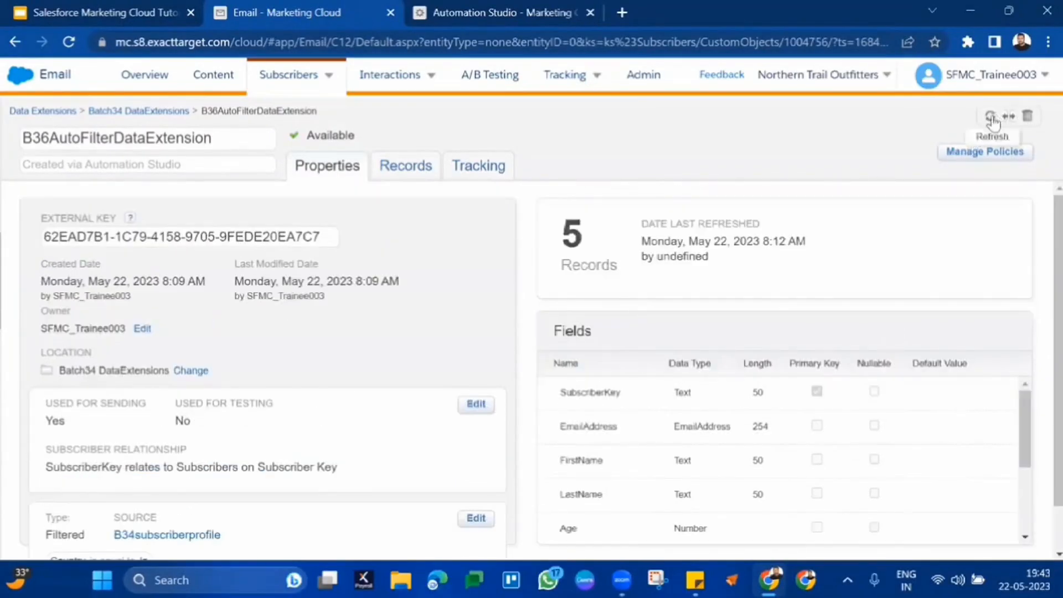
# Return to the B36Automation workflow in Automation Studio and set its schedule to repeat hourly, every 1 hour.
pyautogui.click(553, 12)
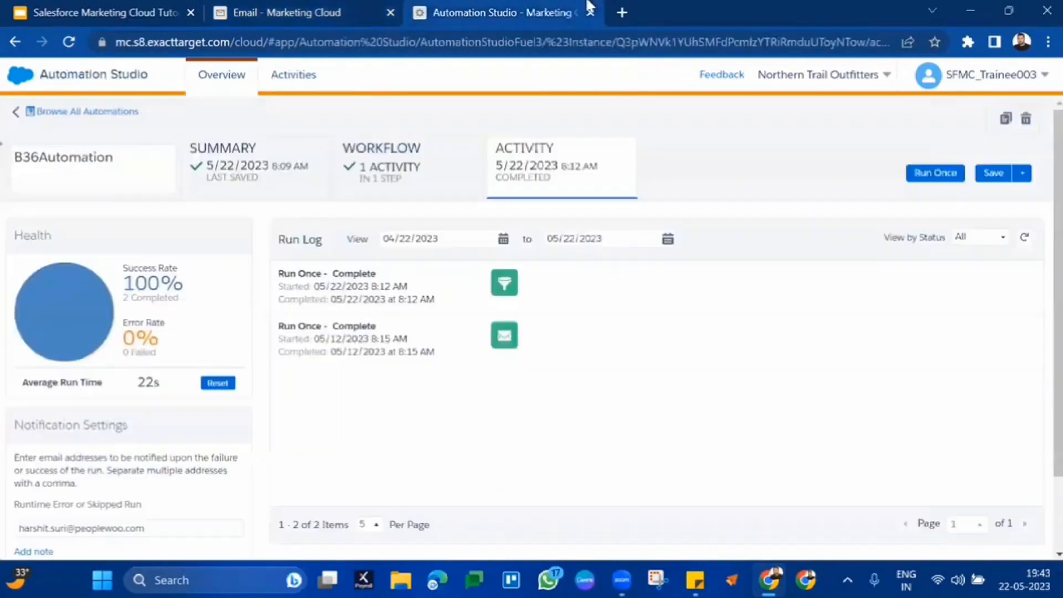
pyautogui.click(439, 181)
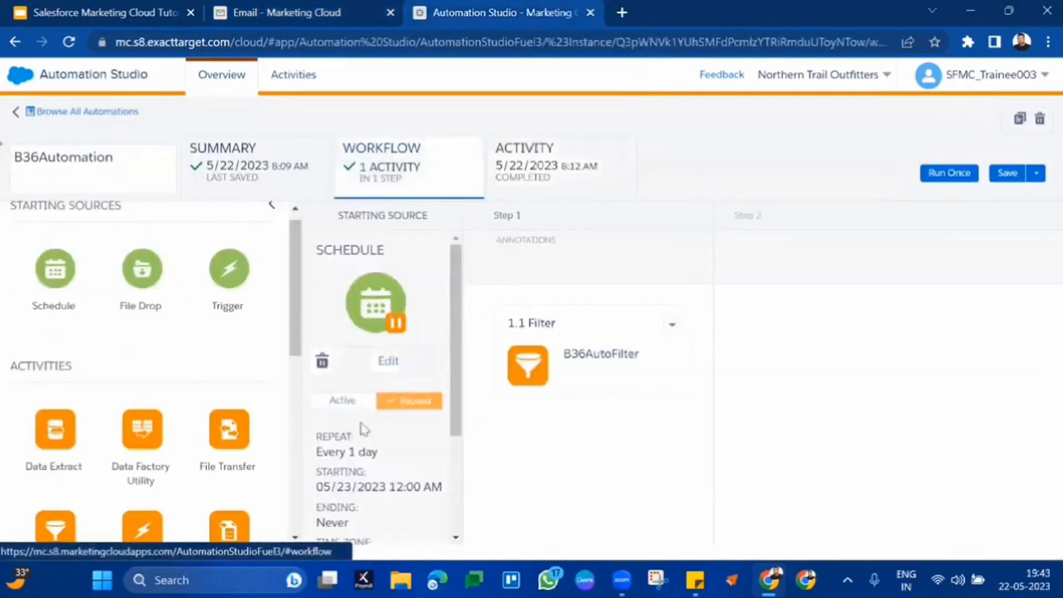
pyautogui.tripleClick(392, 491)
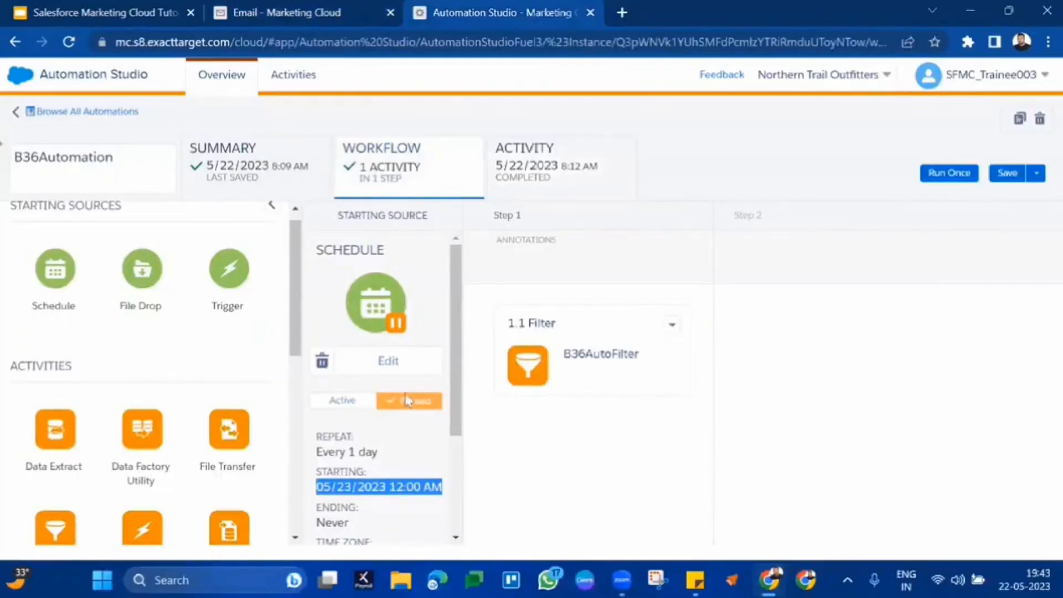
pyautogui.click(408, 366)
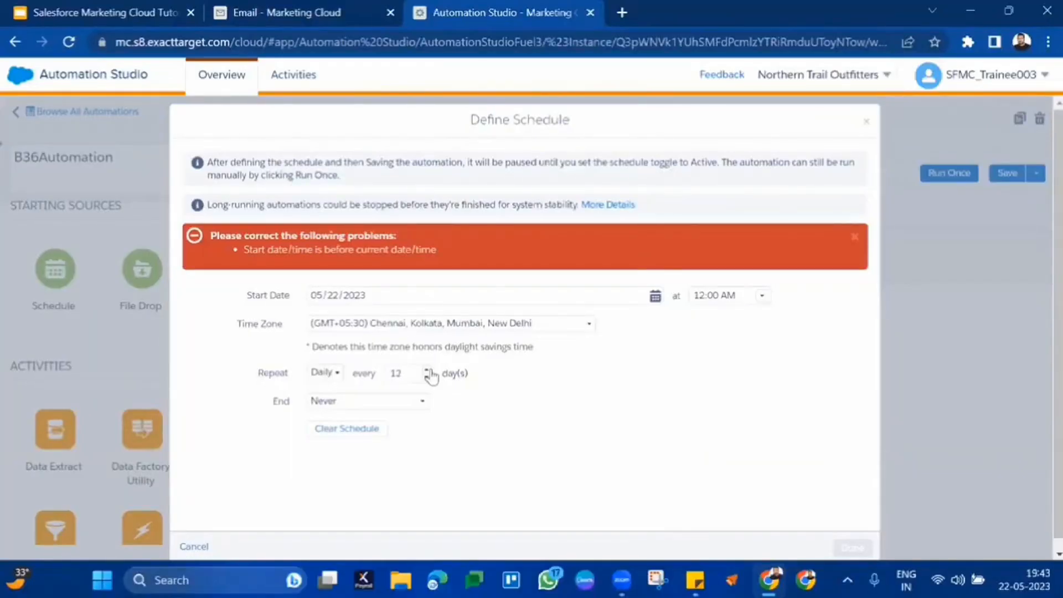
pyautogui.click(322, 372)
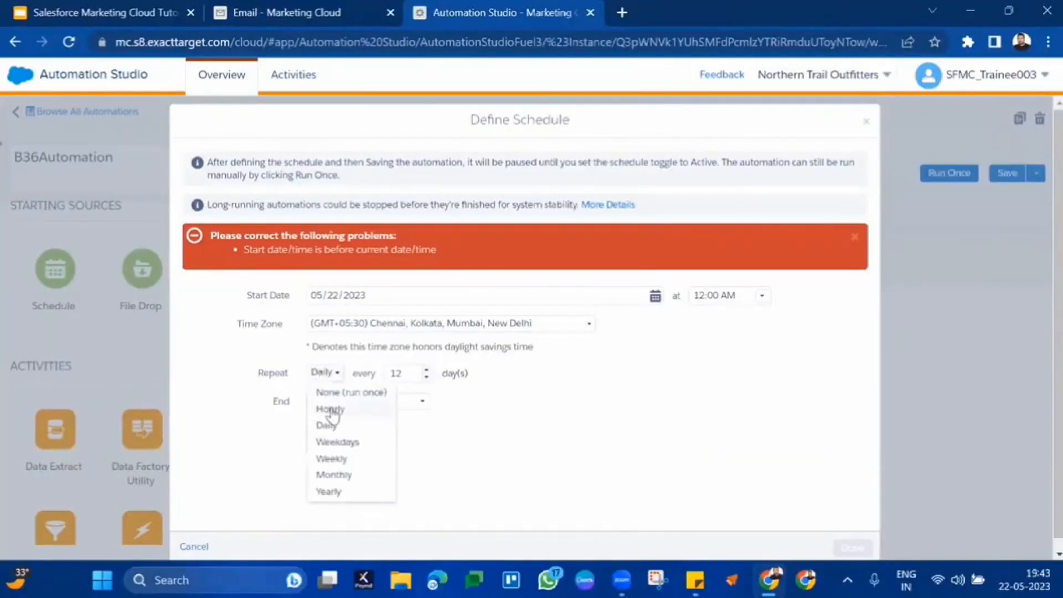
pyautogui.click(331, 409)
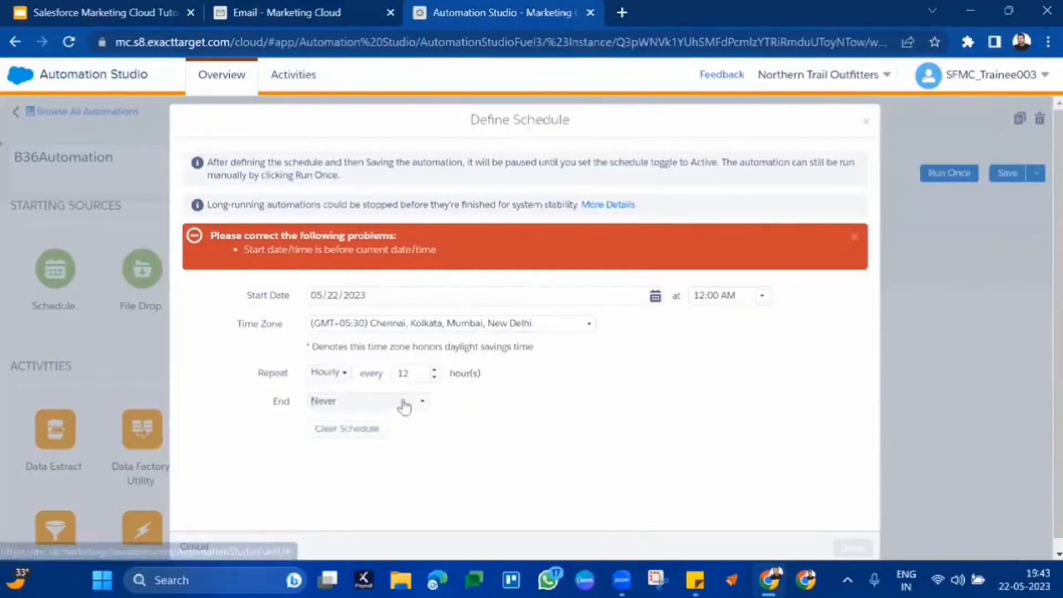
pyautogui.click(435, 382)
pyautogui.moveTo(484, 382); pyautogui.dragTo(261, 372)
pyautogui.click(811, 499)
pyautogui.scroll(-1, 812, 498)
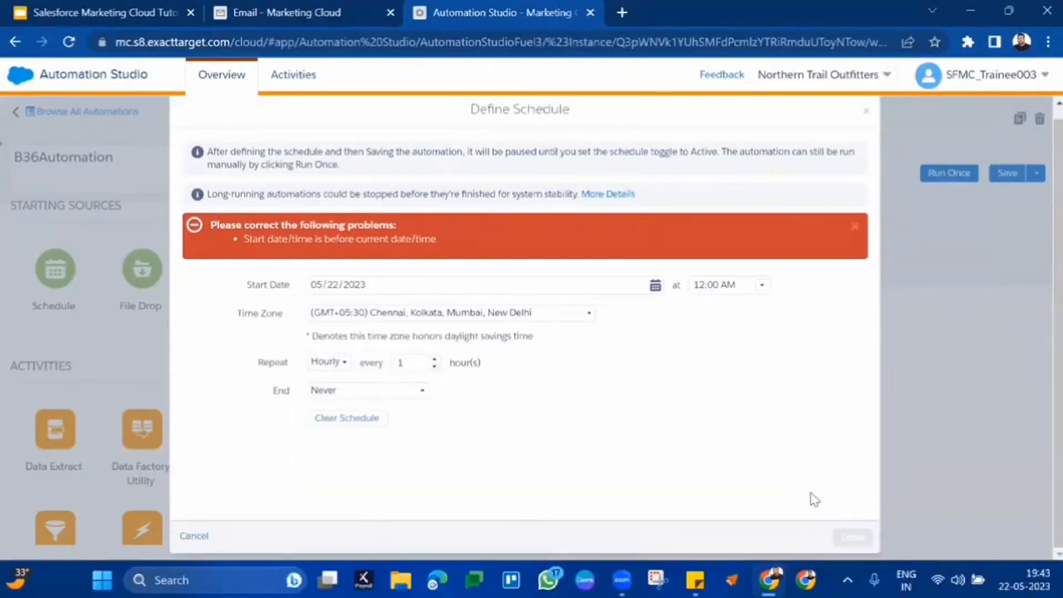
# Set the schedule's start date to 05/23/2023, confirm the schedule definition, and check the updated schedule details in the workflow.
pyautogui.click(657, 290)
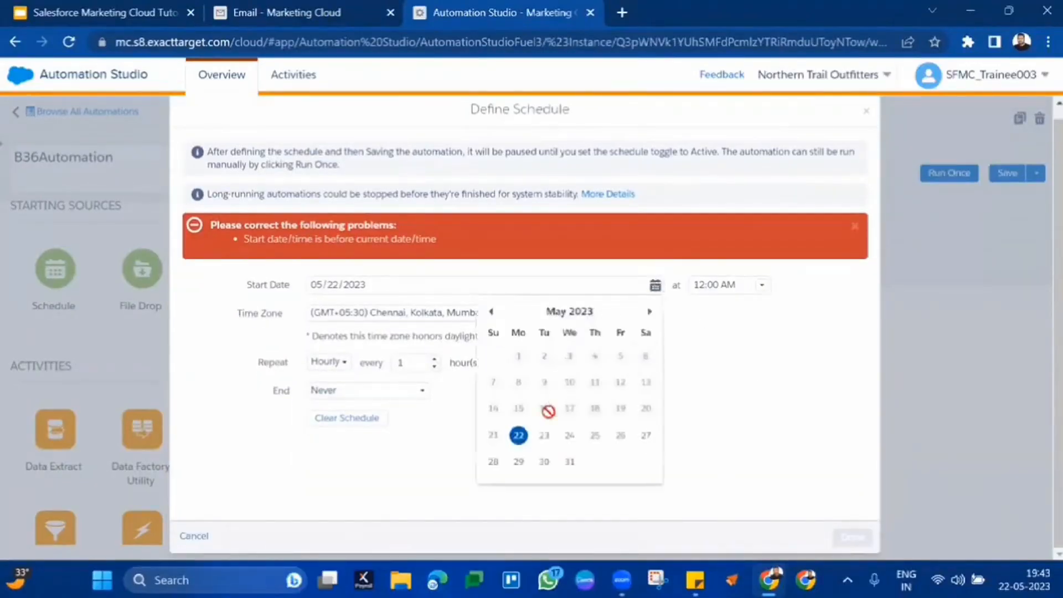
pyautogui.click(543, 435)
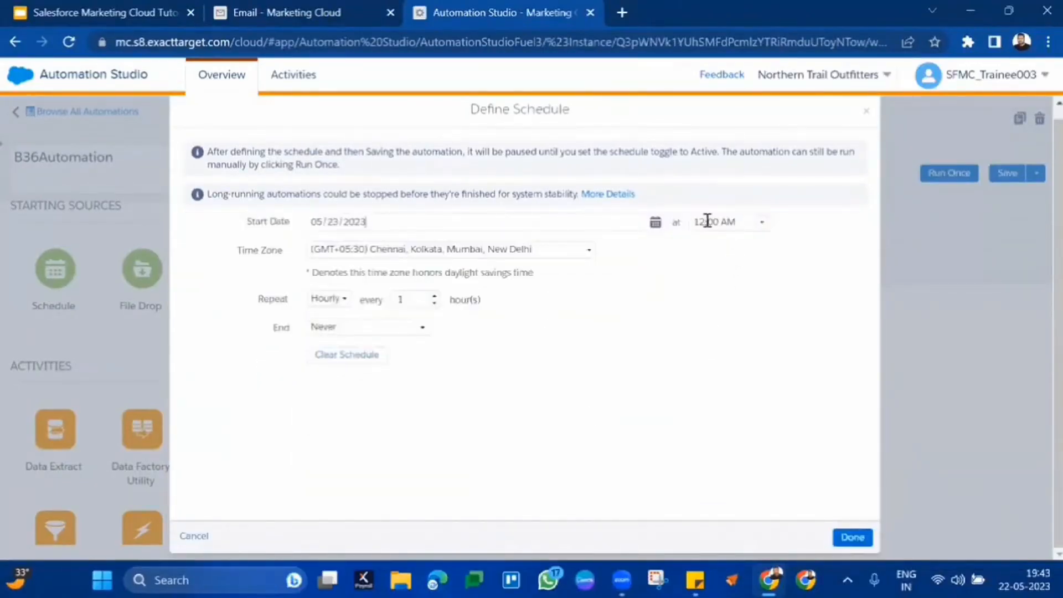
pyautogui.moveTo(277, 304); pyautogui.dragTo(555, 321)
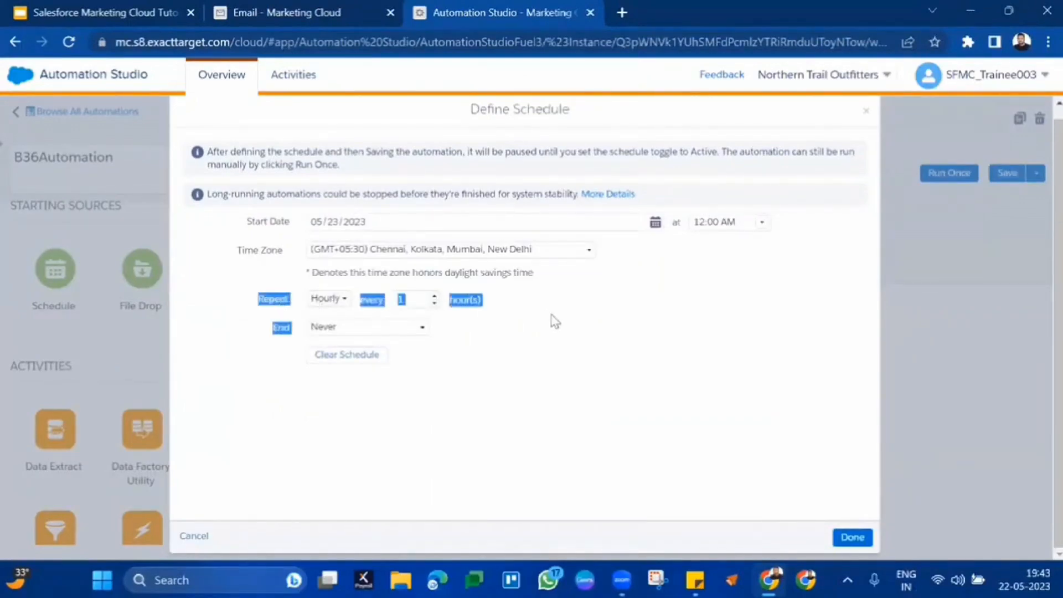
pyautogui.click(852, 538)
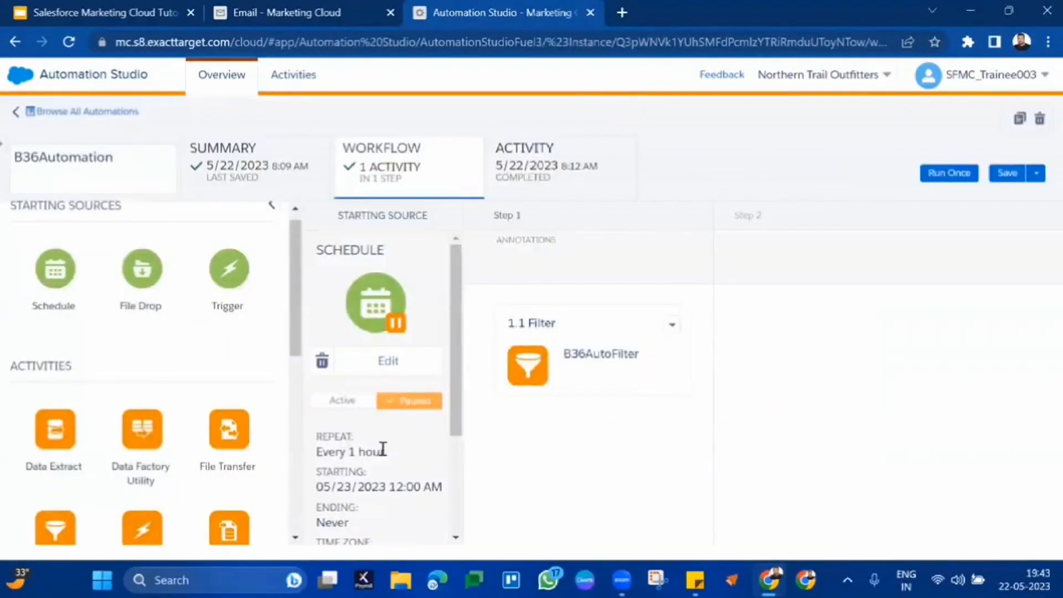
pyautogui.moveTo(317, 451); pyautogui.dragTo(437, 508)
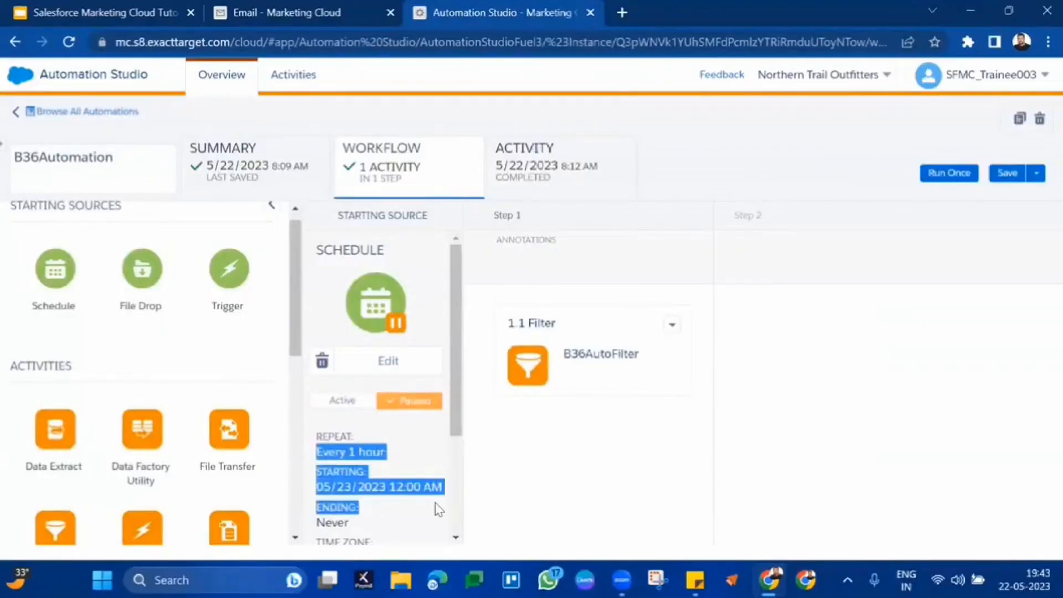
# Review the properties of B36AutoFilterDataExtension in Email Studio alongside the schedule and filter activity in the B36Automation workflow.
pyautogui.click(357, 5)
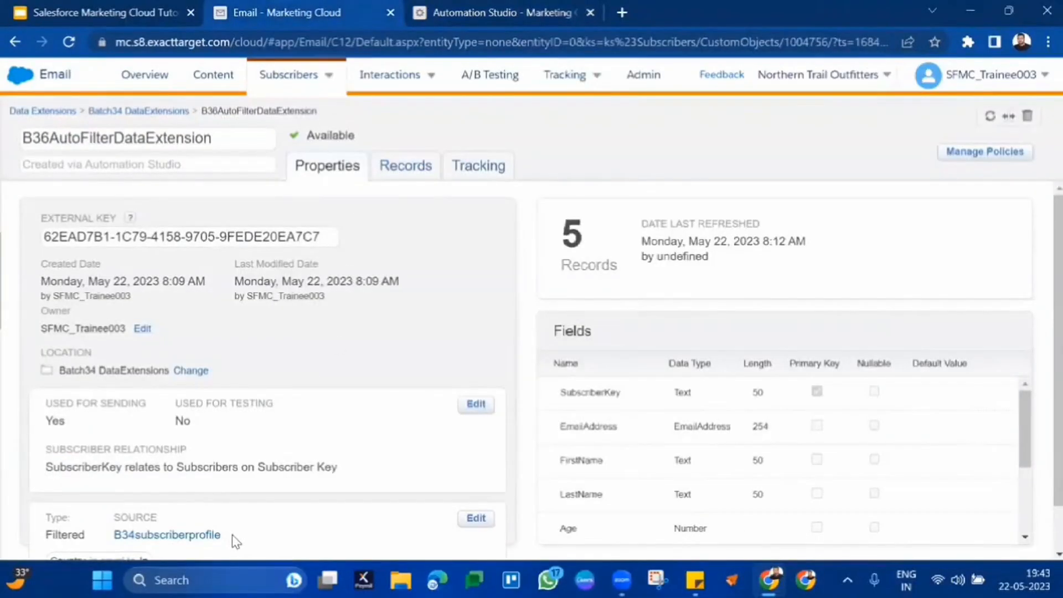
pyautogui.click(528, 7)
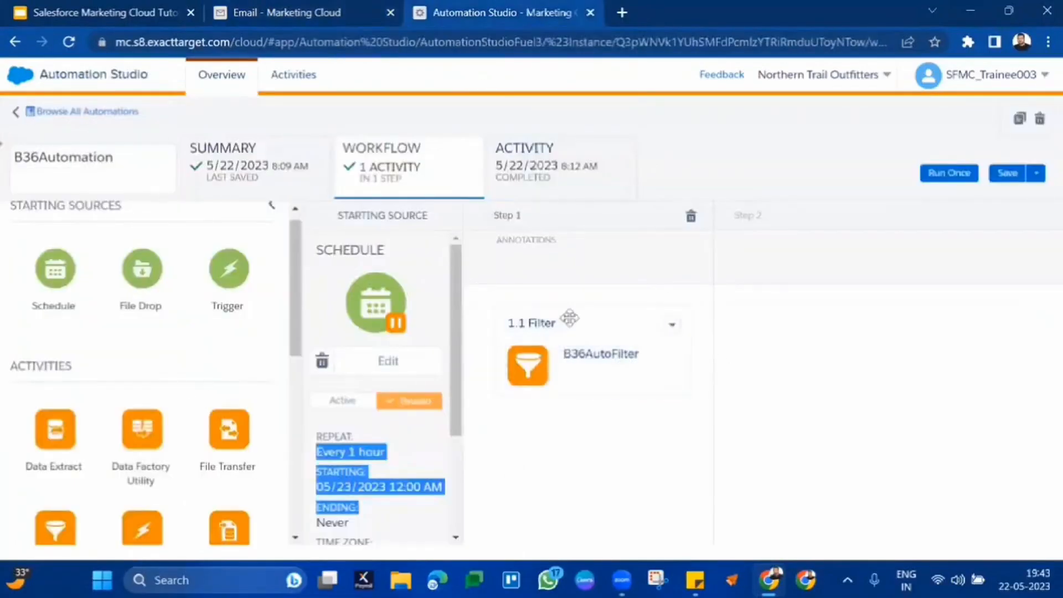
pyautogui.click(808, 380)
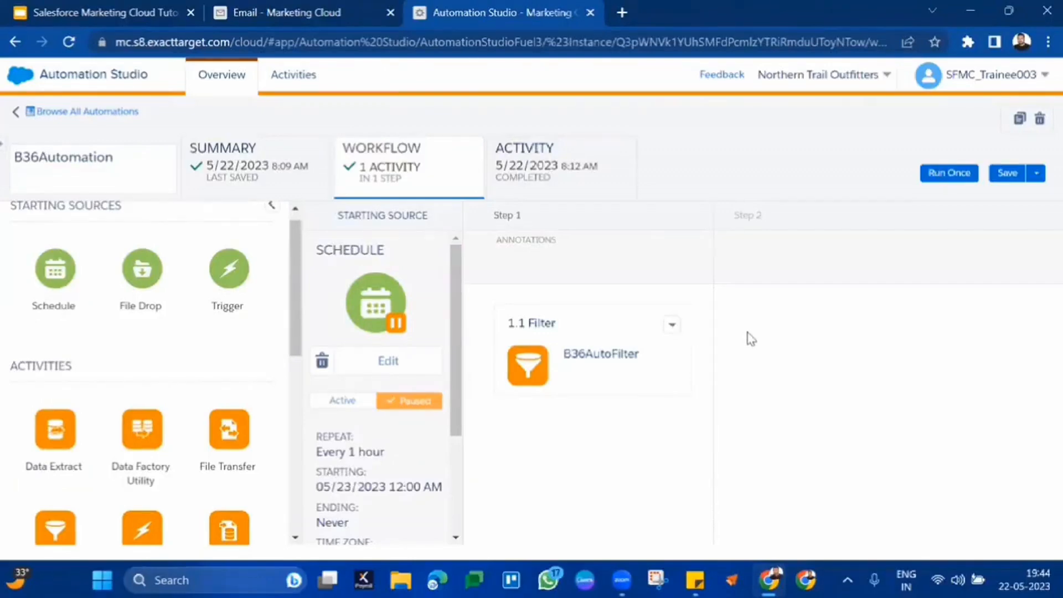
pyautogui.click(314, 8)
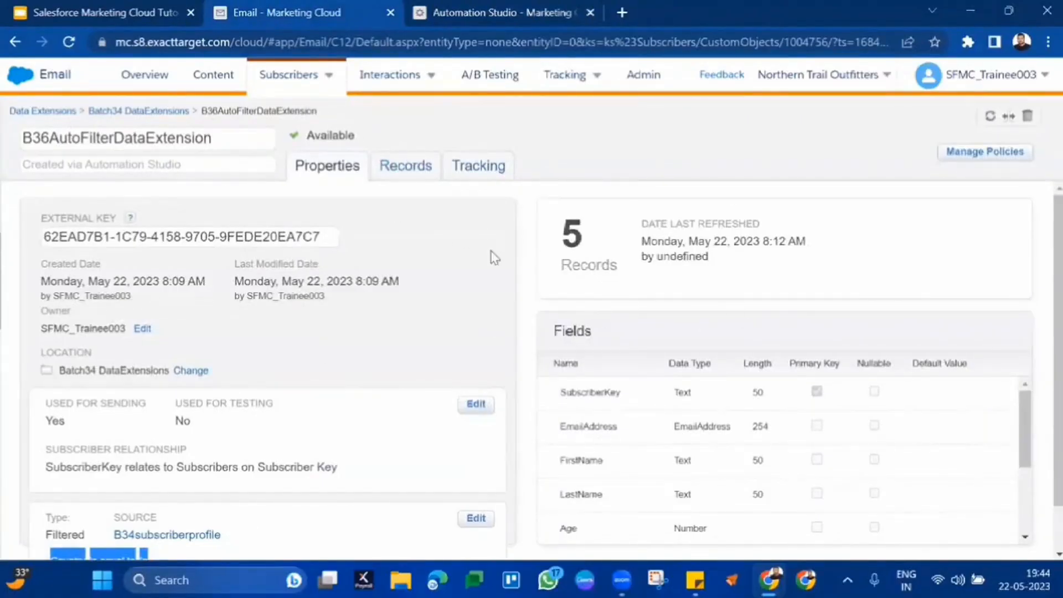
pyautogui.click(436, 7)
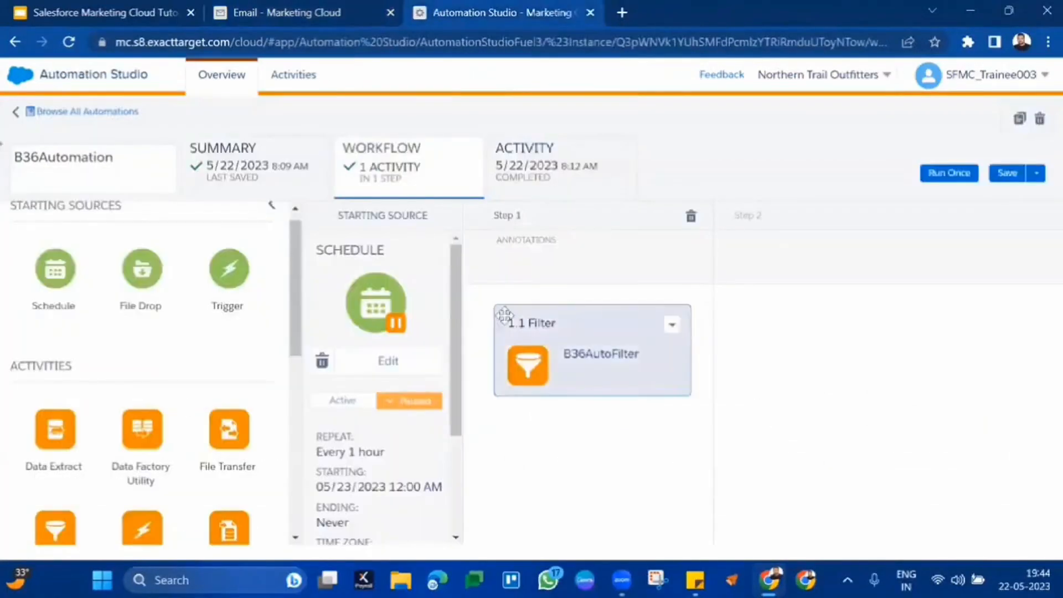
# Add a Send Email activity as step 2 of the B36Automation workflow, after the B36AutoFilter activity.
pyautogui.scroll(-3, 72, 440)
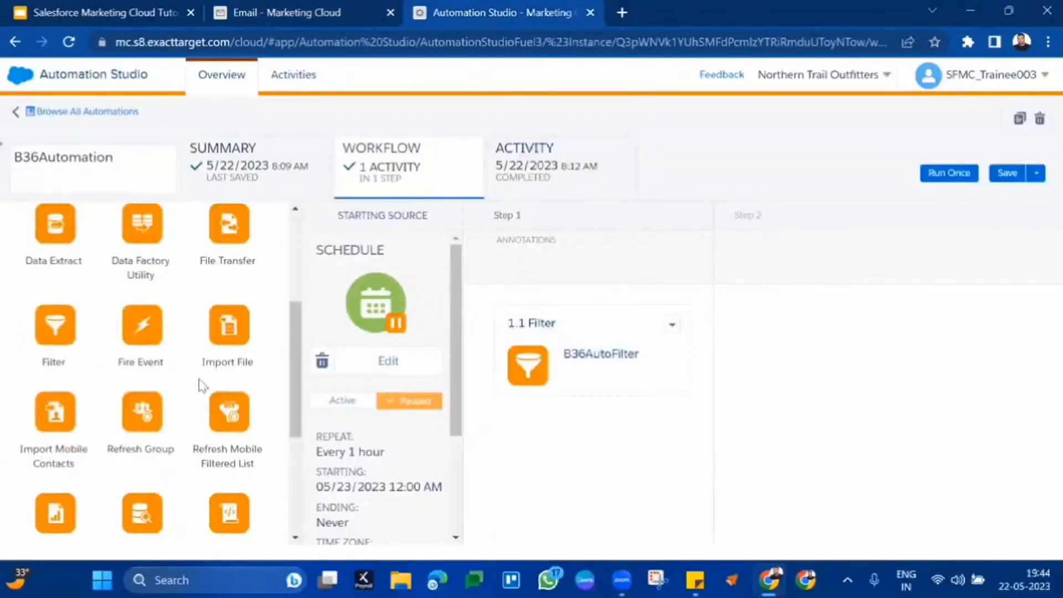
pyautogui.scroll(-3, 147, 437)
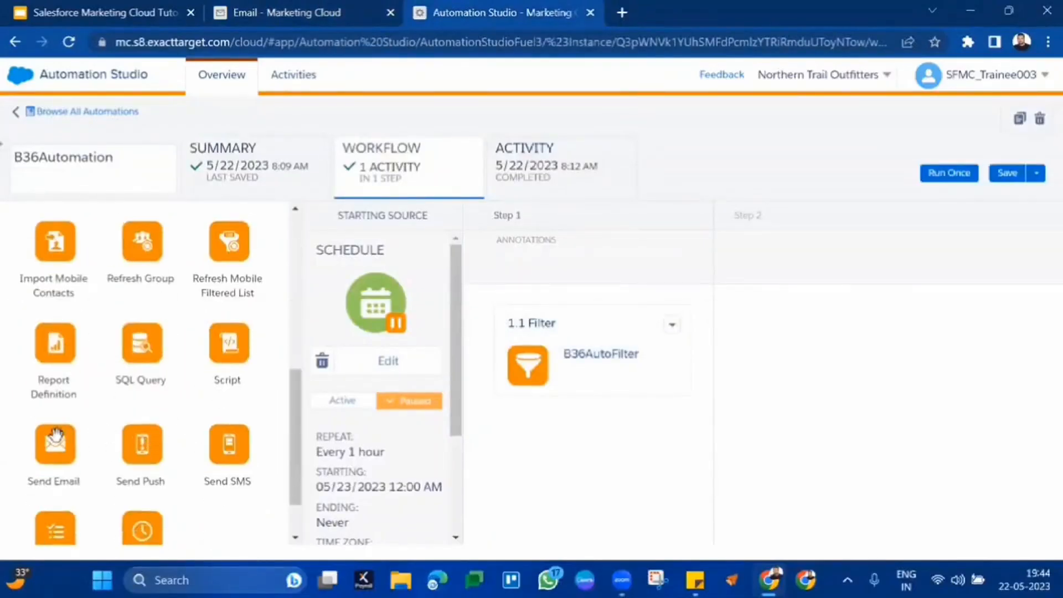
pyautogui.moveTo(55, 434); pyautogui.dragTo(736, 393)
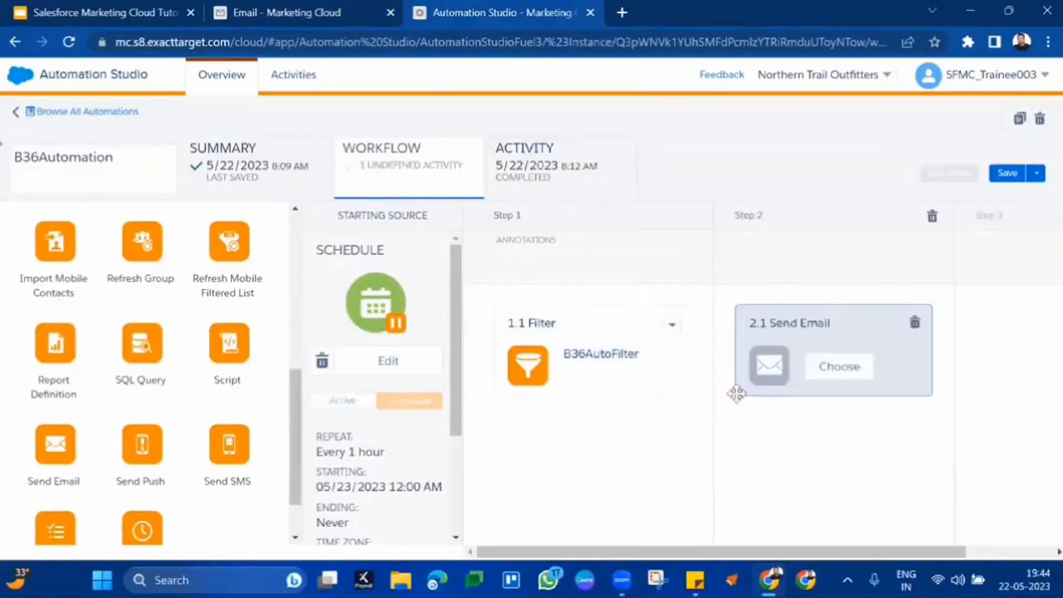
pyautogui.click(823, 367)
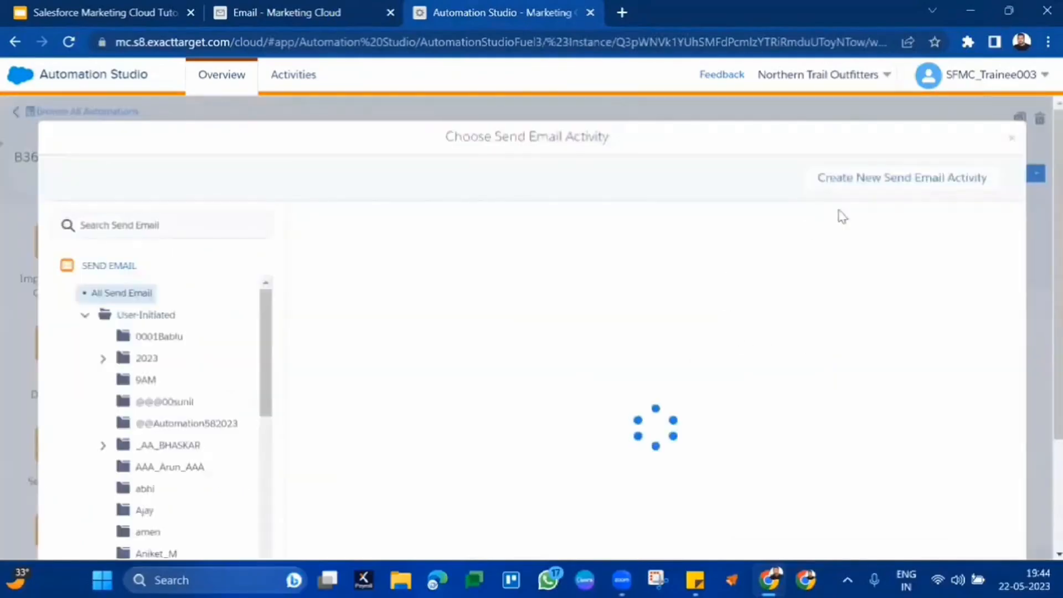
pyautogui.click(879, 179)
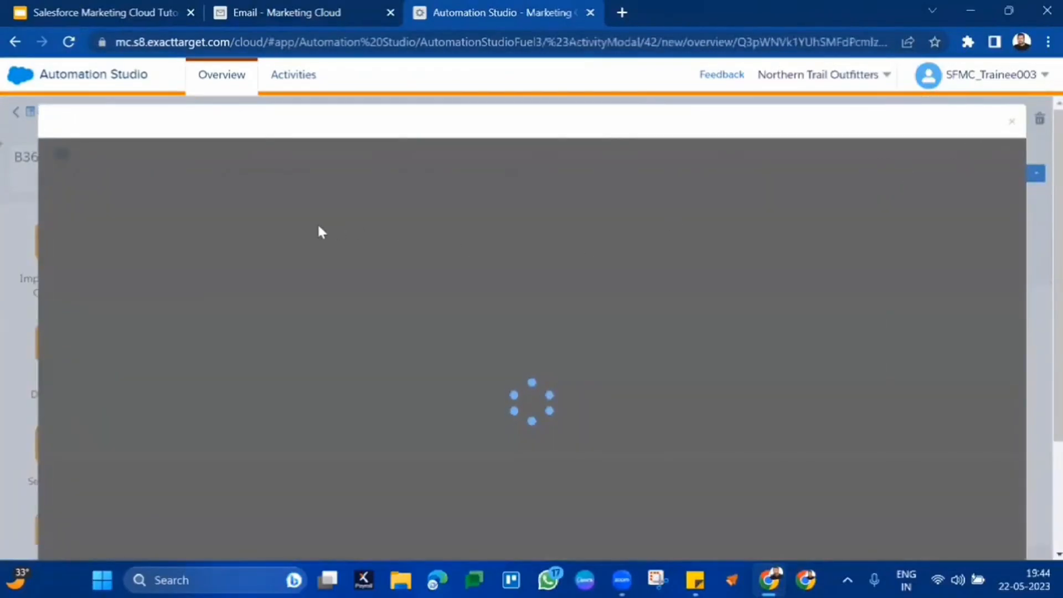
pyautogui.click(334, 7)
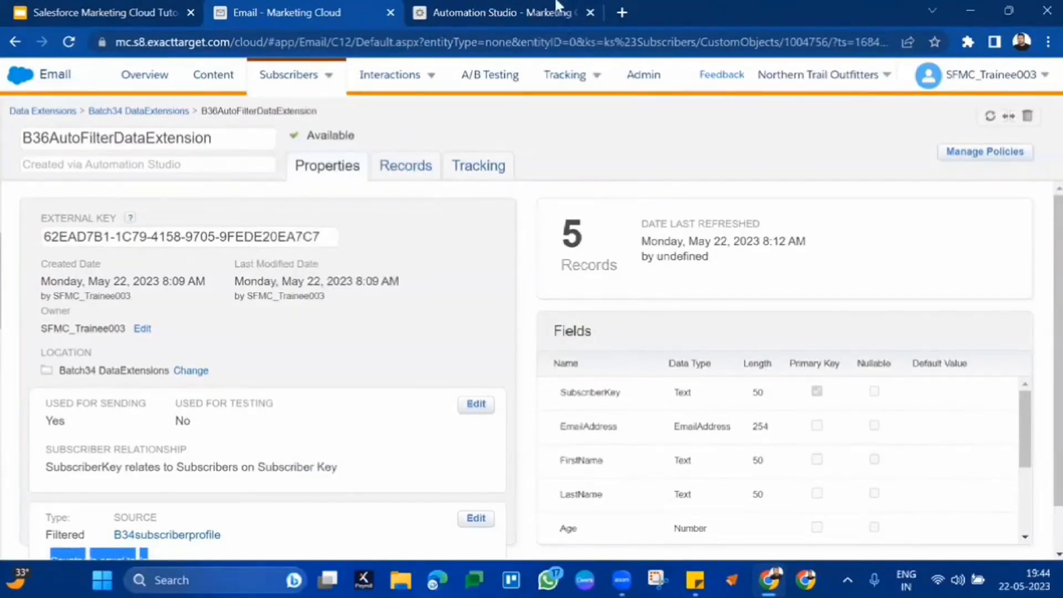
pyautogui.click(556, 6)
pyautogui.click(1011, 120)
pyautogui.click(1018, 213)
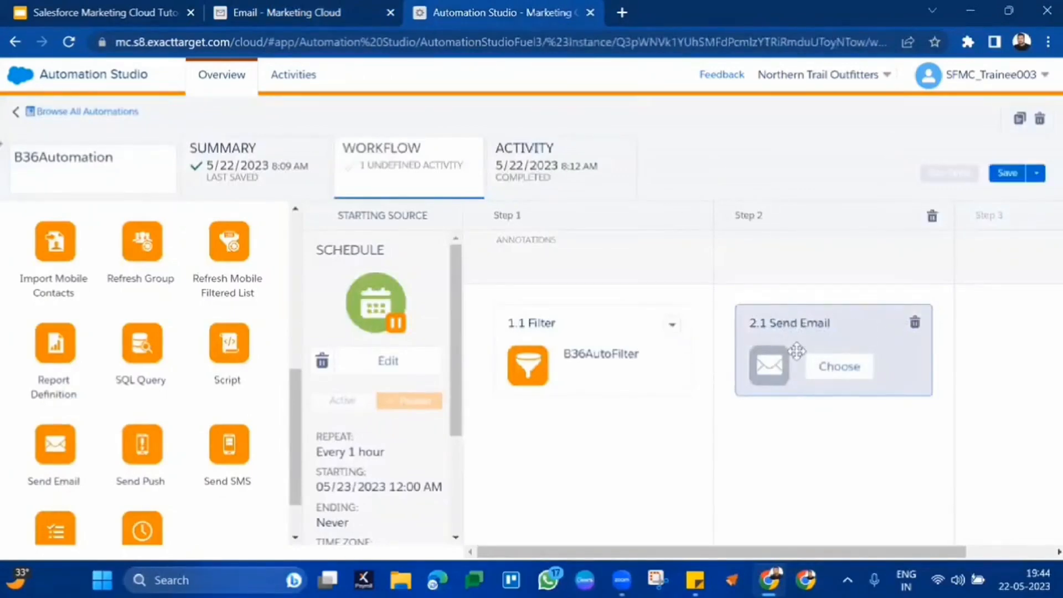
# Check the record count of B36AutoFilterDataExtension in Email Studio and return to the B36Automation workflow in Automation Studio.
pyautogui.click(342, 8)
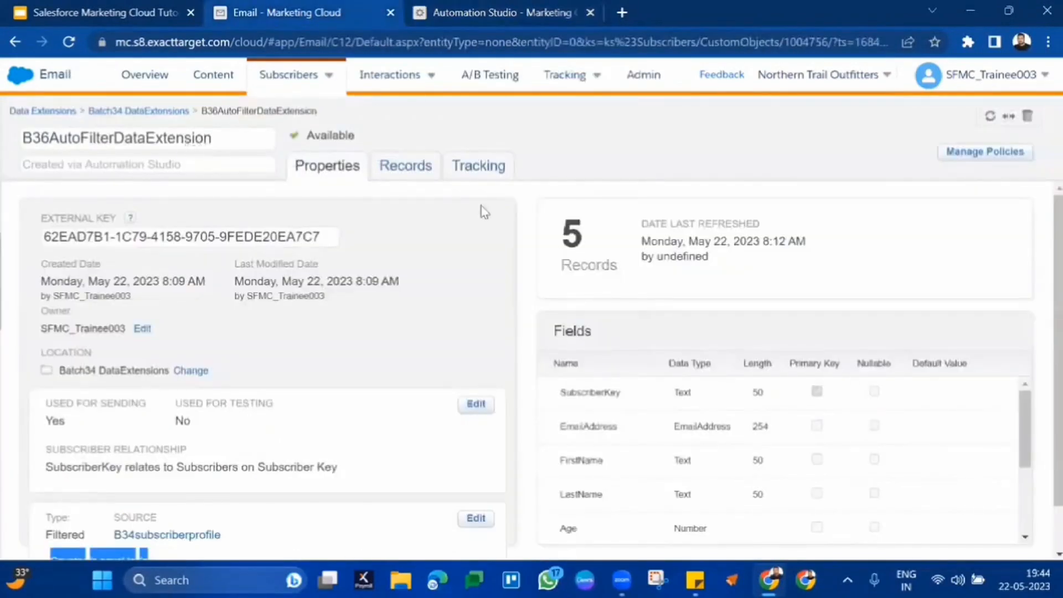
pyautogui.doubleClick(580, 266)
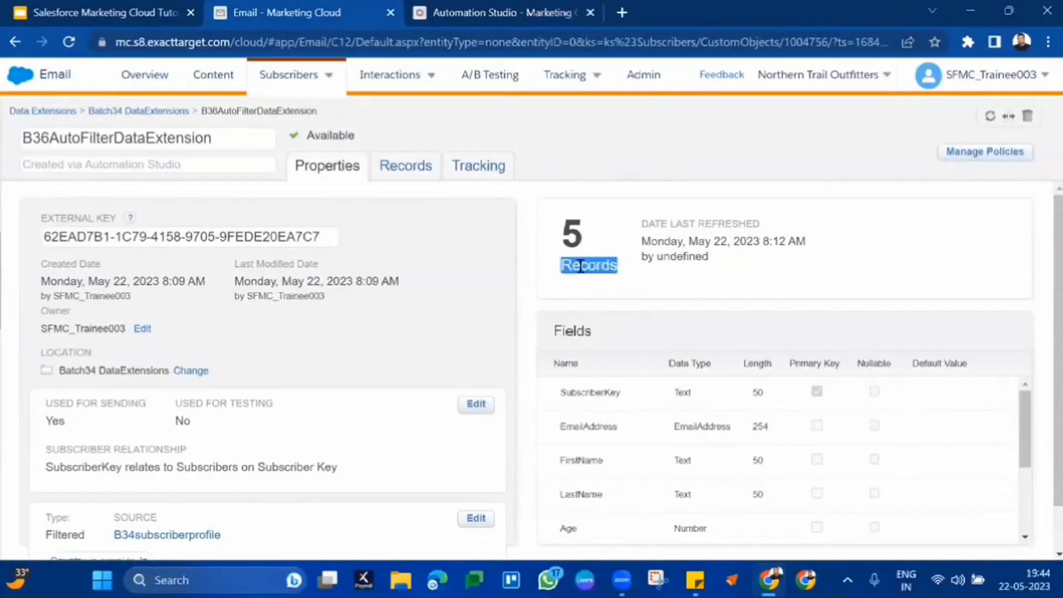
pyautogui.click(543, 8)
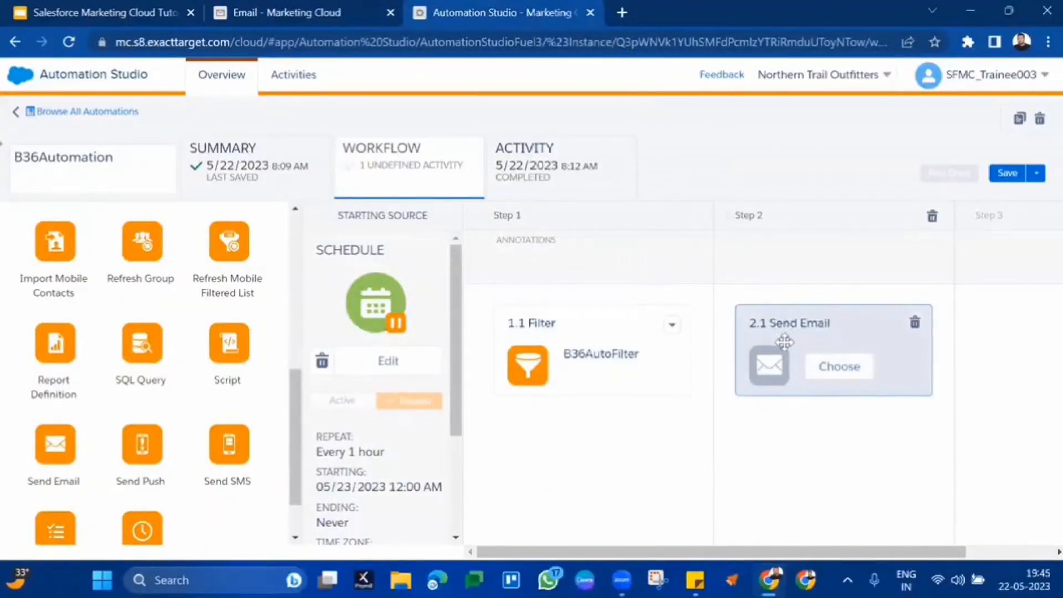
pyautogui.scroll(-2, 255, 415)
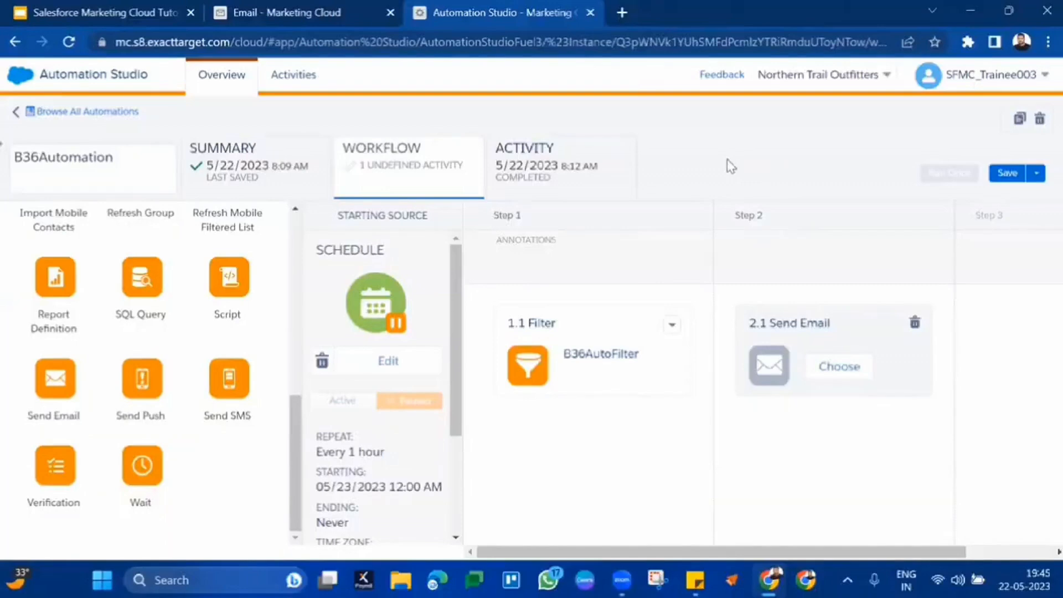
pyautogui.click(366, 7)
pyautogui.click(473, 7)
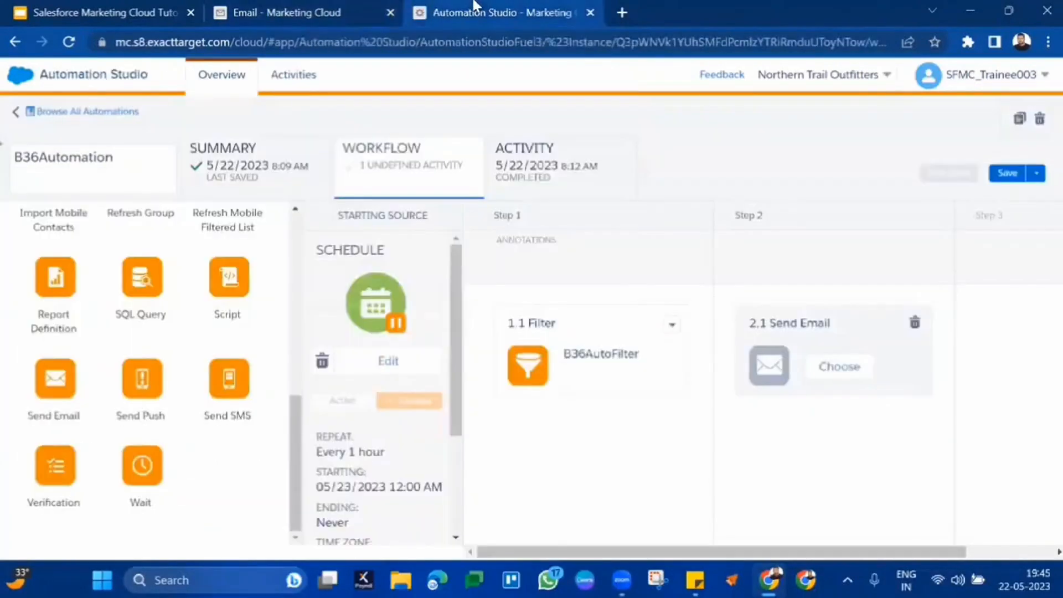
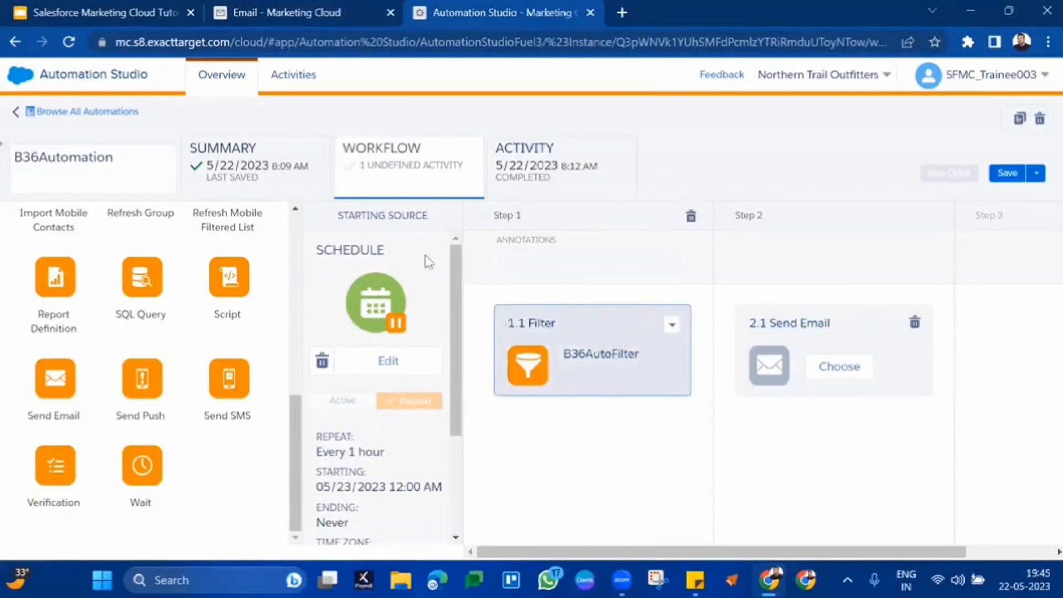
# Check the source of B36AutoFilterDataExtension in its Email Studio properties and open the full Data Extensions list.
pyautogui.click(341, 8)
pyautogui.scroll(-1, 403, 340)
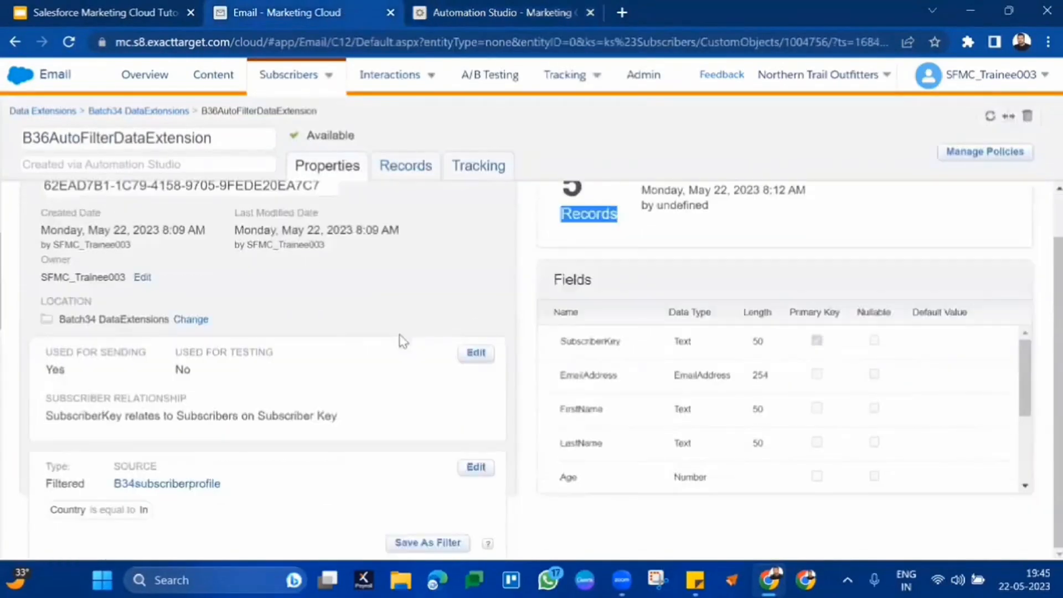
pyautogui.moveTo(115, 463); pyautogui.dragTo(219, 487)
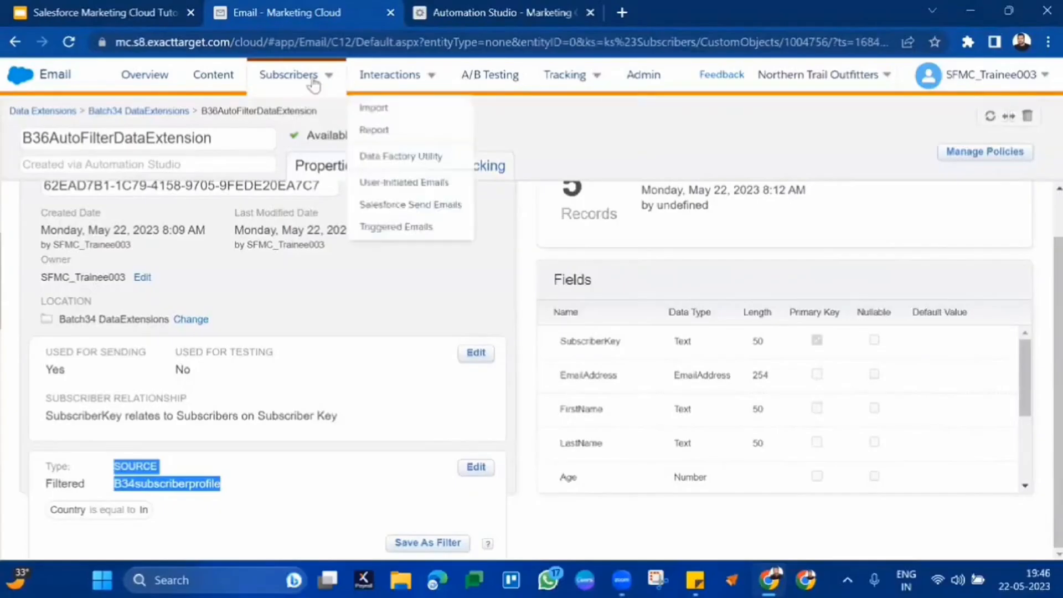
pyautogui.moveTo(310, 78)
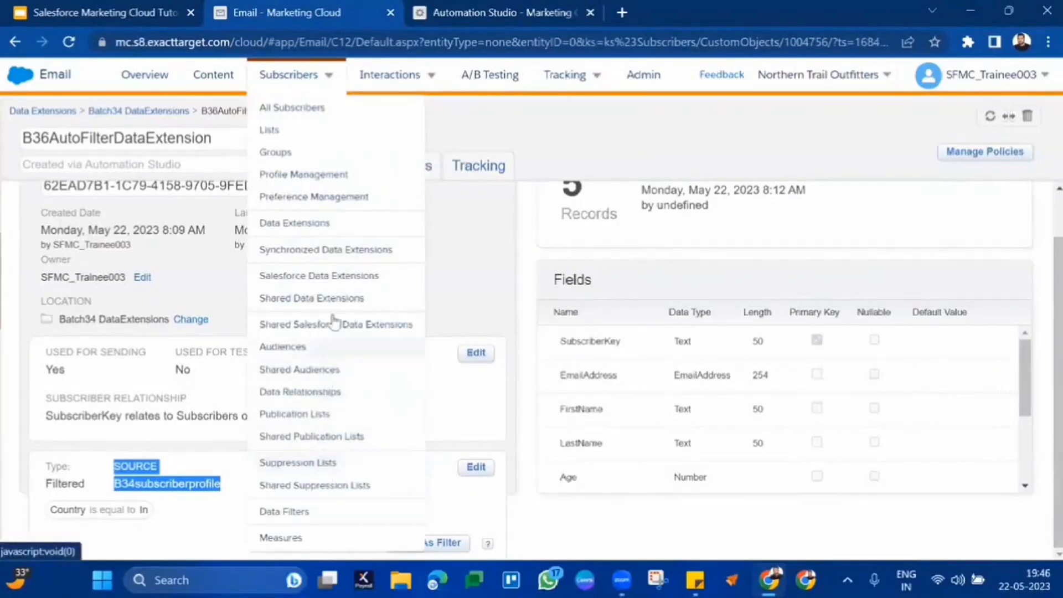
pyautogui.click(346, 225)
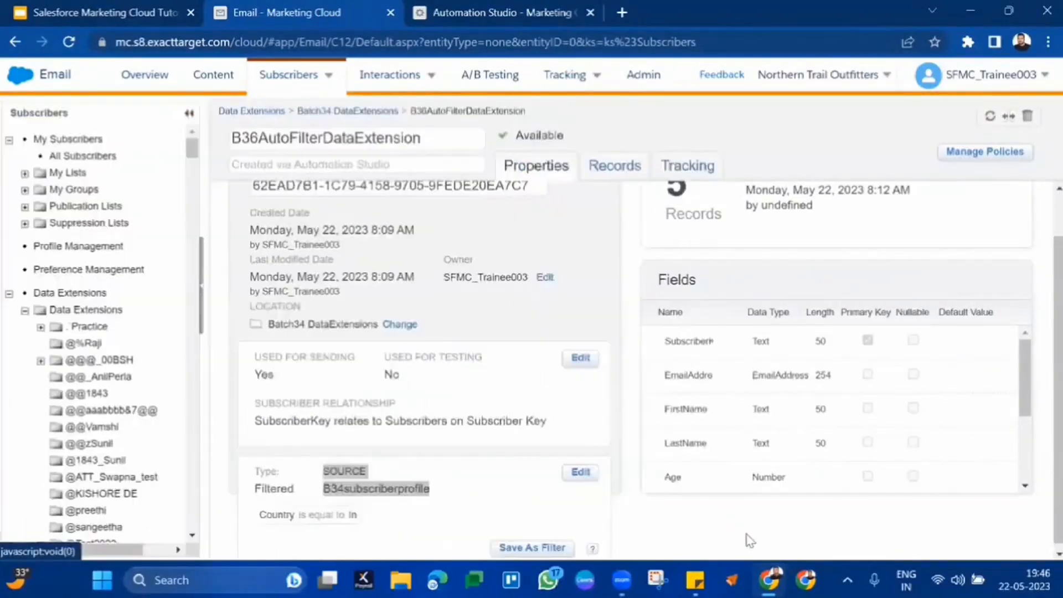
# Switch to Sticky Notes, create a new blank note, and close the existing note containing login credentials.
pyautogui.moveTo(695, 580)
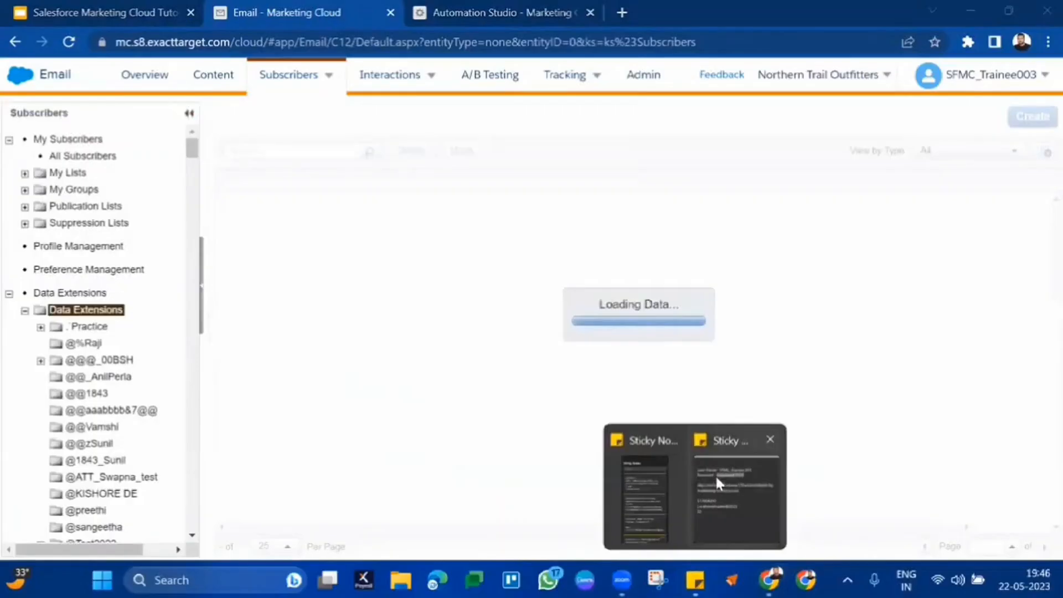
pyautogui.click(715, 474)
pyautogui.click(642, 145)
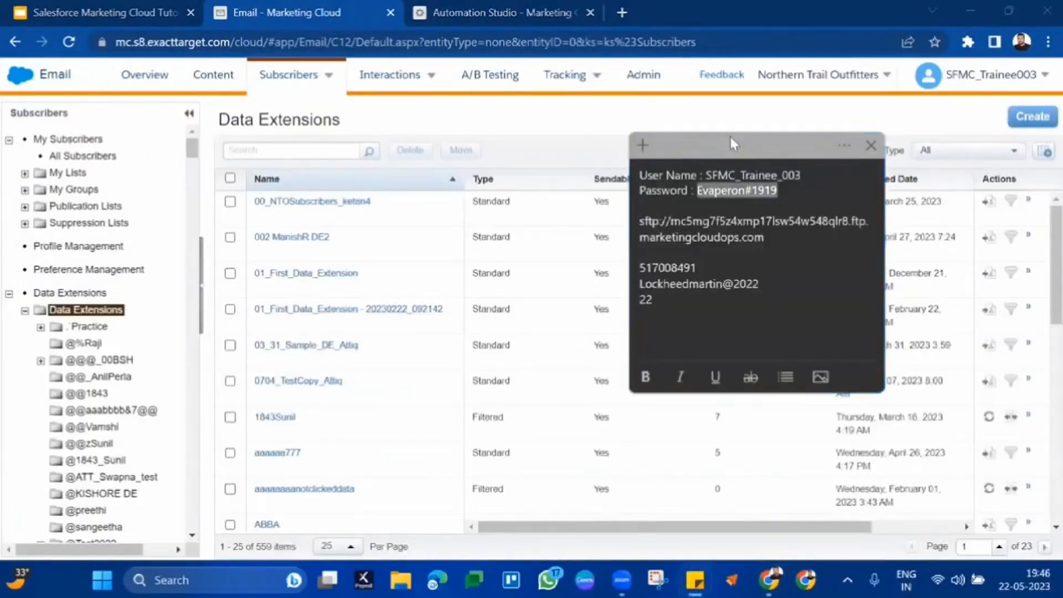
pyautogui.click(871, 136)
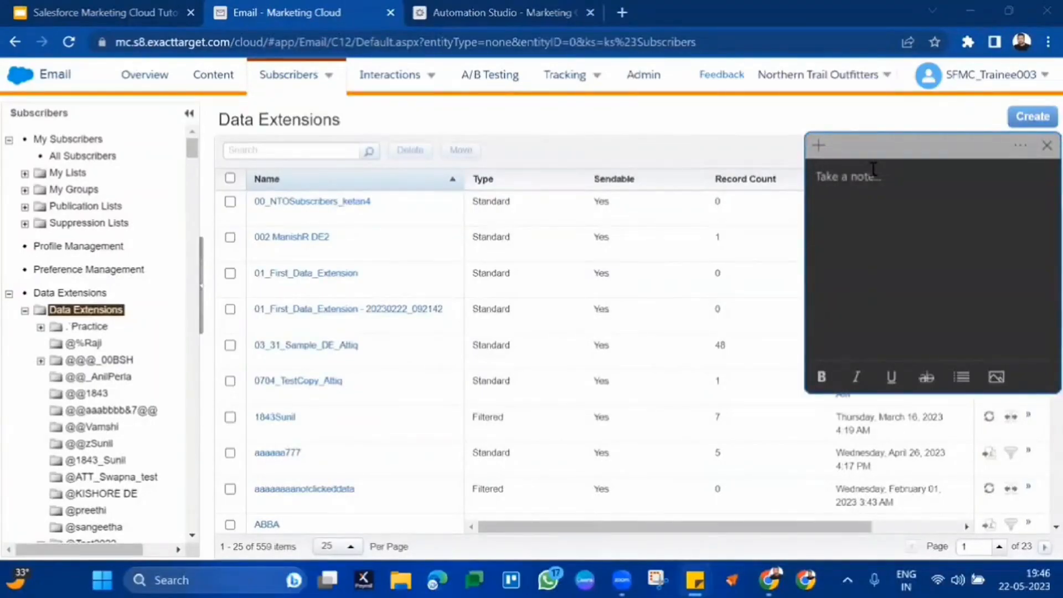
# Write "go and find" in the new note, followed on a separate line by "How many people purchased bag from country US & JP".
pyautogui.write('go and fi')
pyautogui.write('nd  ')
pyautogui.write('How man')
pyautogui.write('y ')
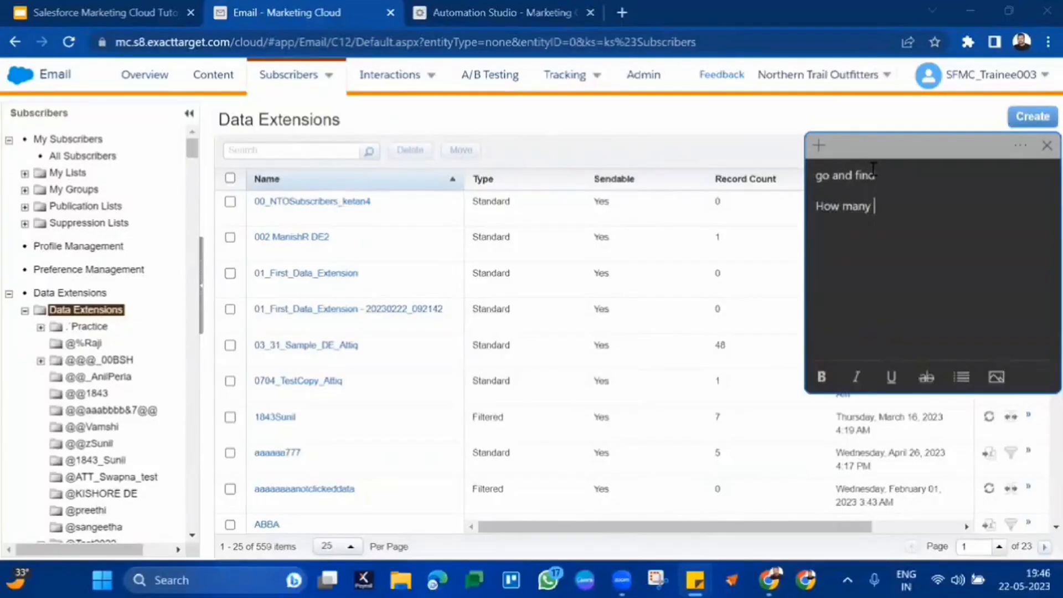
pyautogui.write('people purchased ')
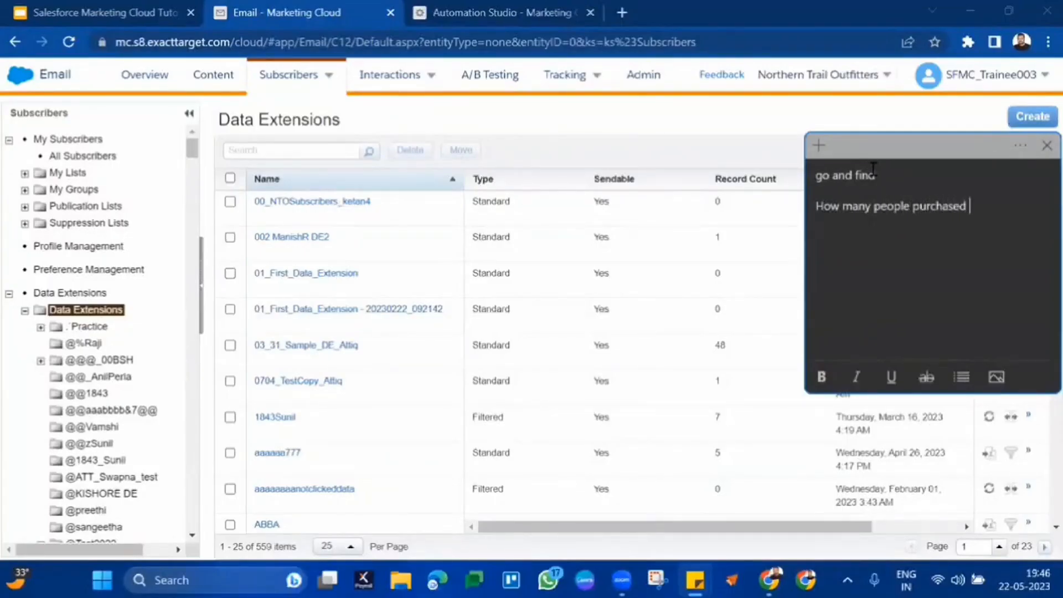
pyautogui.write('bag from country US &')
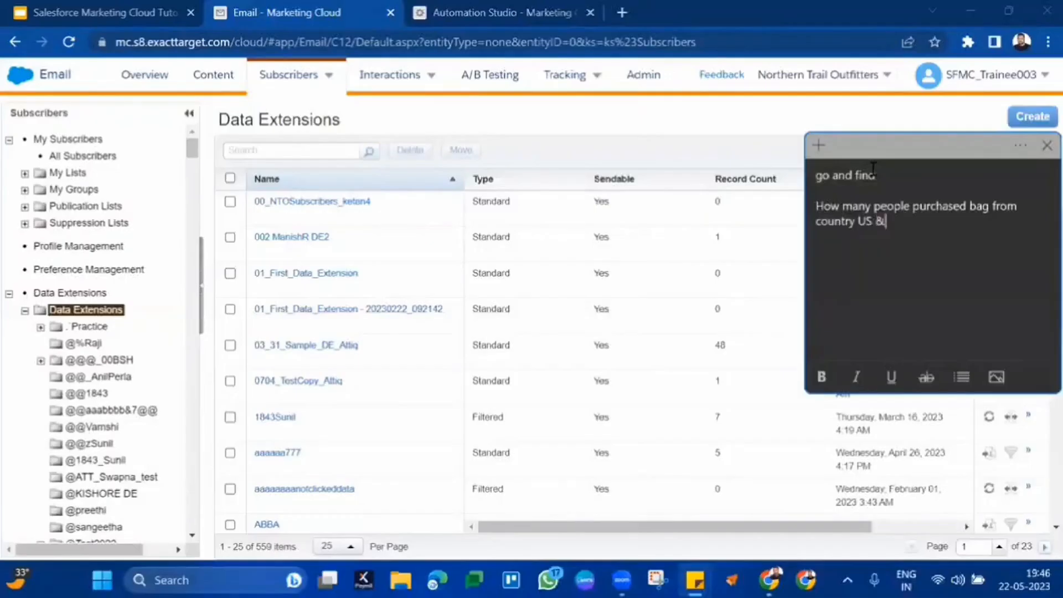
pyautogui.write(' JP')
# Append ". Provide me Their subscriber Keys, country, product, brand" to the bag purchase question in the note.
pyautogui.doubleClick(867, 200)
pyautogui.moveTo(867, 201); pyautogui.dragTo(1020, 206)
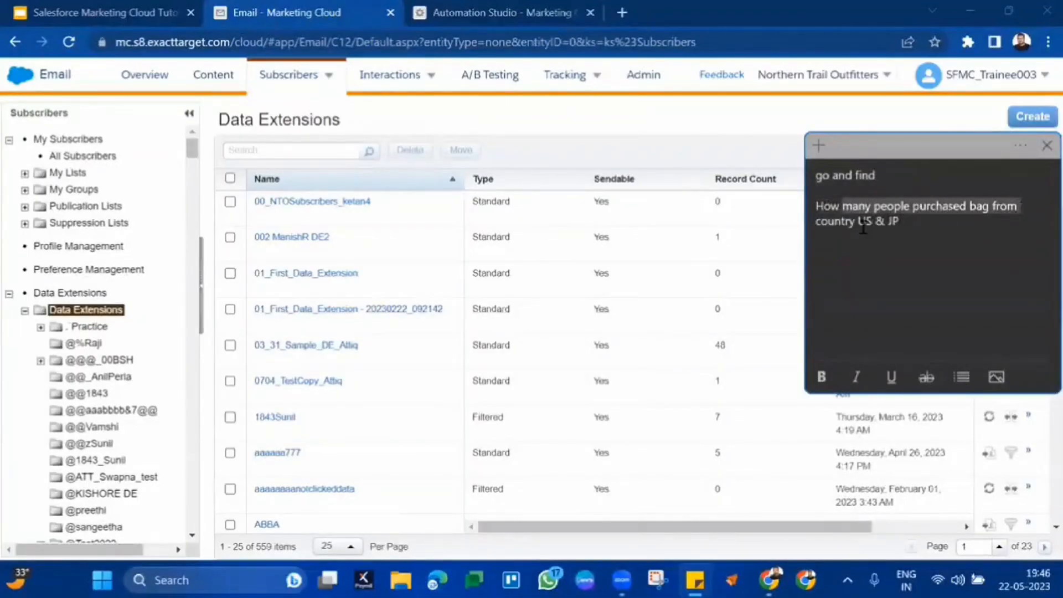
pyautogui.moveTo(859, 222); pyautogui.dragTo(903, 225)
pyautogui.click(903, 224)
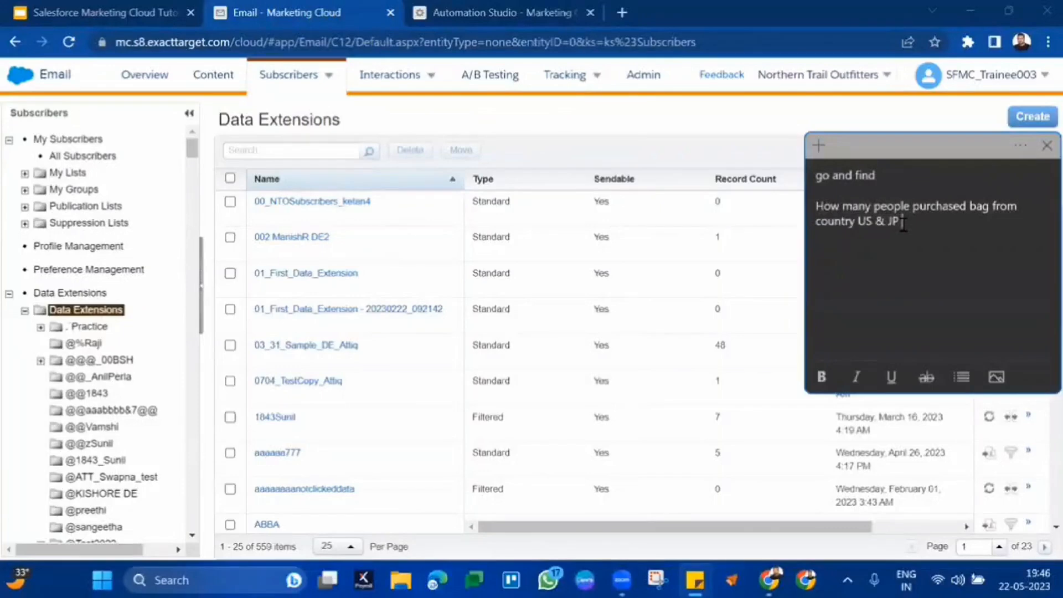
pyautogui.write('. Provide me Their subscriber Keys, ')
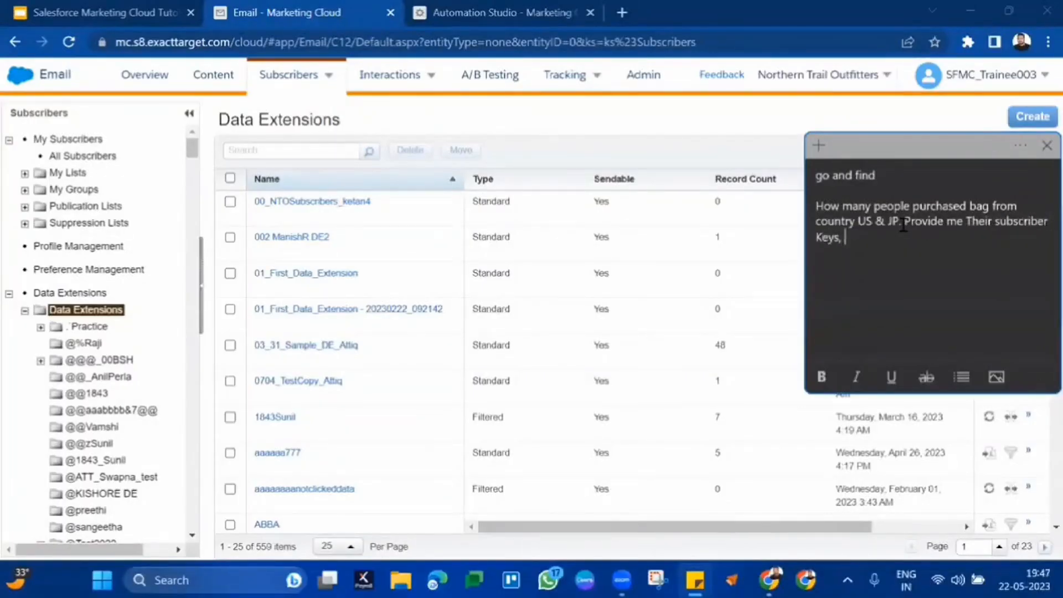
pyautogui.write('country, product, brand')
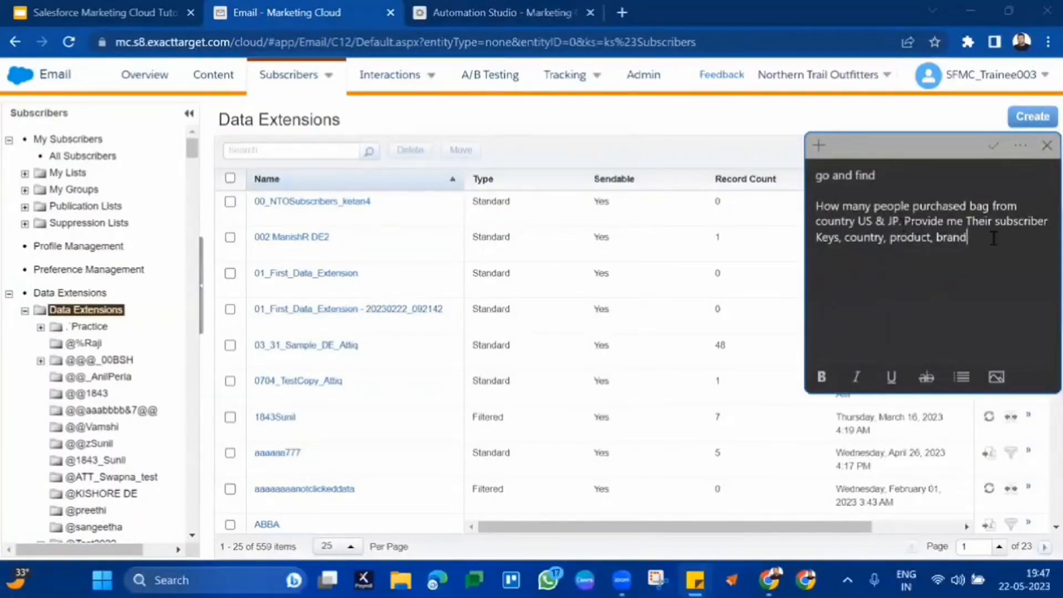
# Reposition the note over the data extensions list and reread the request, highlighting the question about bag purchases from US & JP.
pyautogui.moveTo(1003, 245); pyautogui.dragTo(814, 205)
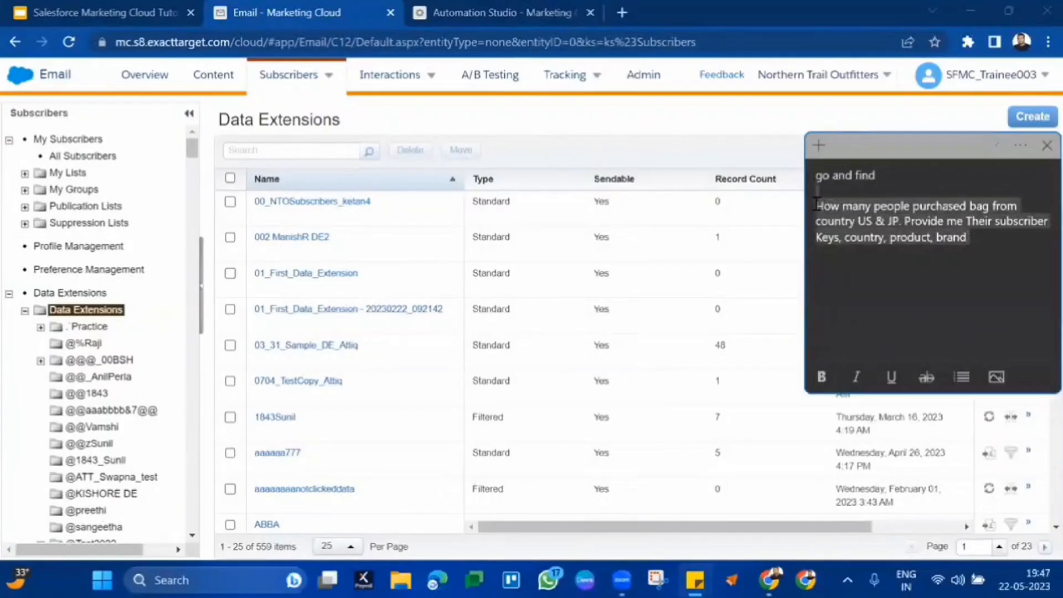
pyautogui.click(815, 206)
pyautogui.moveTo(901, 150); pyautogui.dragTo(773, 144)
pyautogui.tripleClick(724, 166)
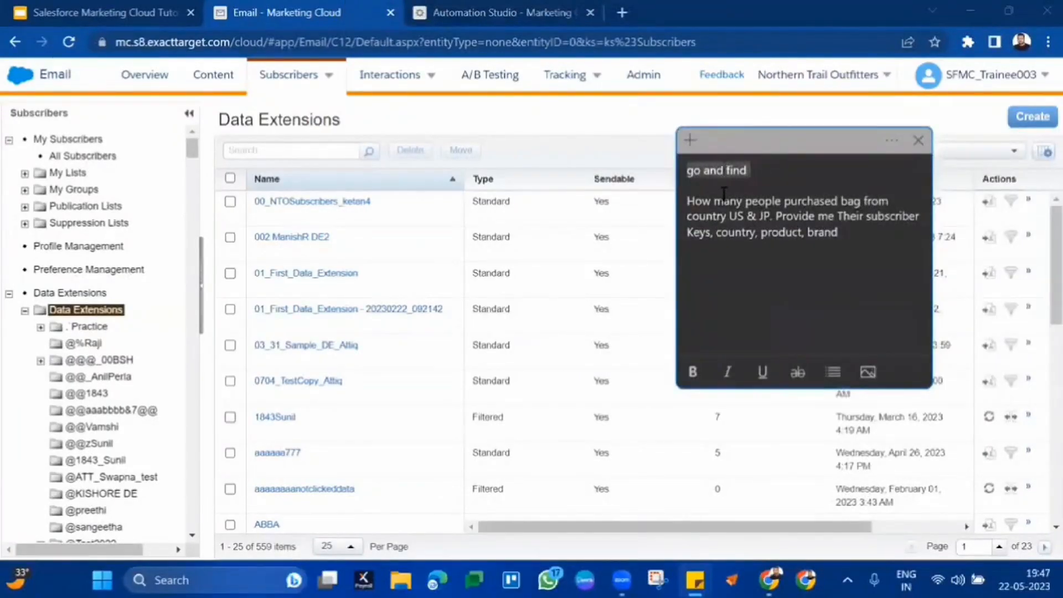
pyautogui.moveTo(723, 202); pyautogui.dragTo(769, 218)
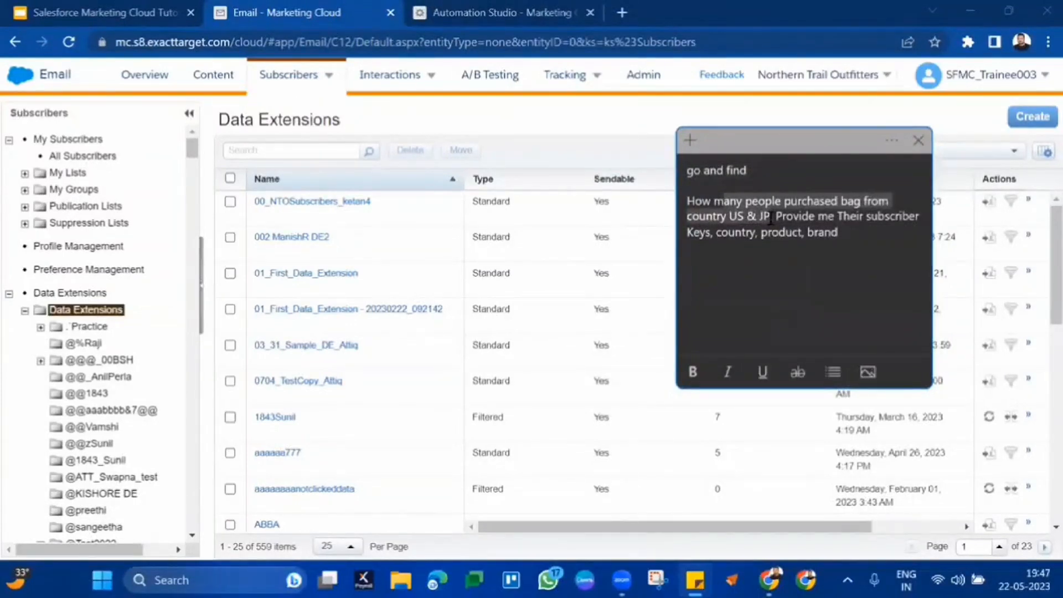
# Reread the requested output fields in the note, then find "36" on the page and open the Batch36DataExtension folder.
pyautogui.moveTo(866, 218); pyautogui.dragTo(845, 234)
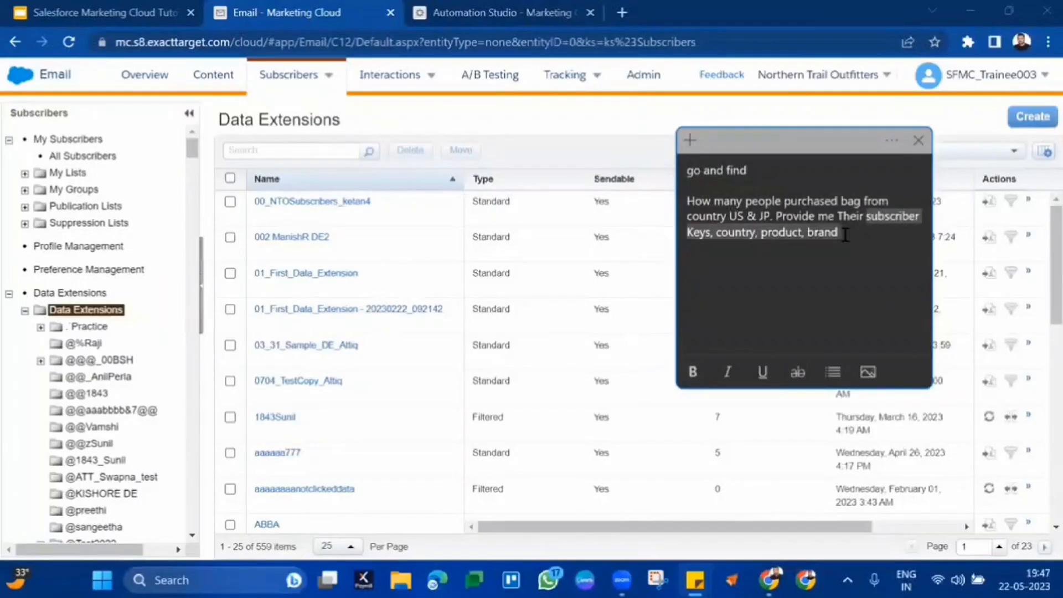
pyautogui.click(845, 235)
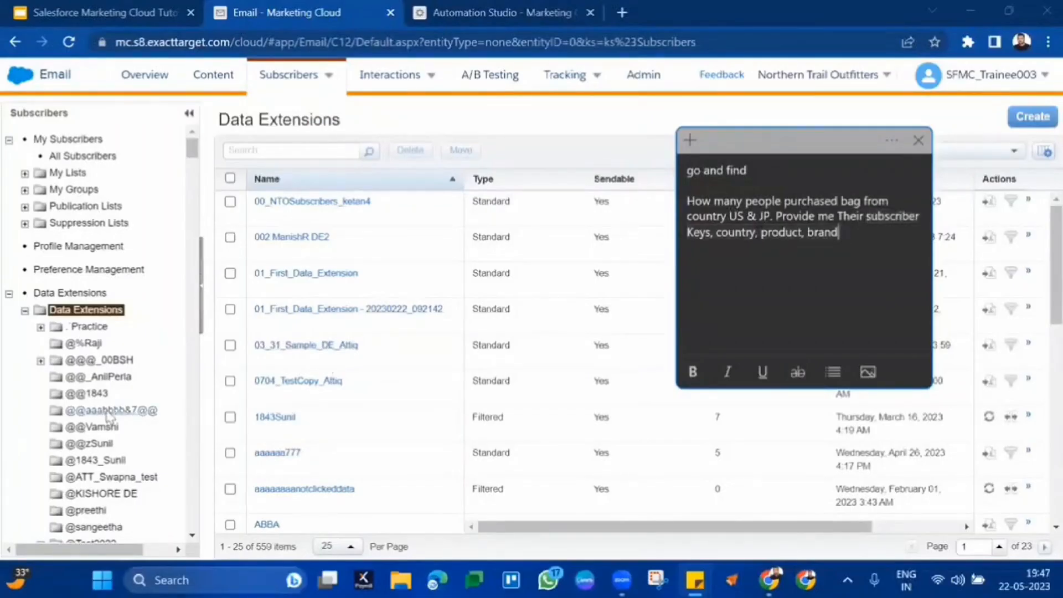
pyautogui.scroll(-5, 105, 415)
pyautogui.scroll(-5, 105, 415)
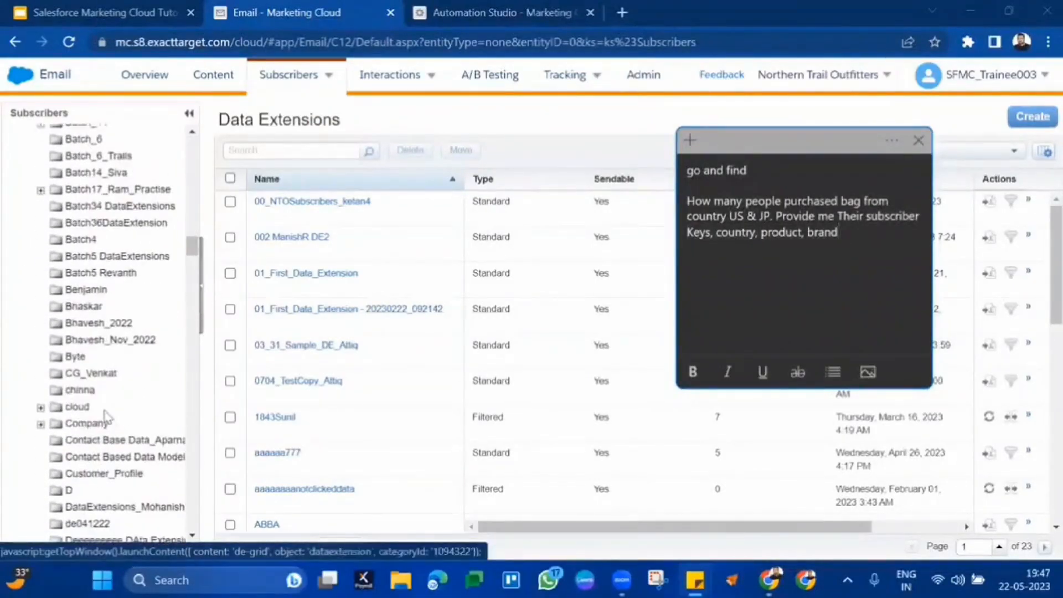
pyautogui.write('36')
pyautogui.press('BackSpace')
pyautogui.press('BackSpace')
pyautogui.click(515, 116)
pyautogui.hotkey('ctrl', 'f')
pyautogui.write('34')
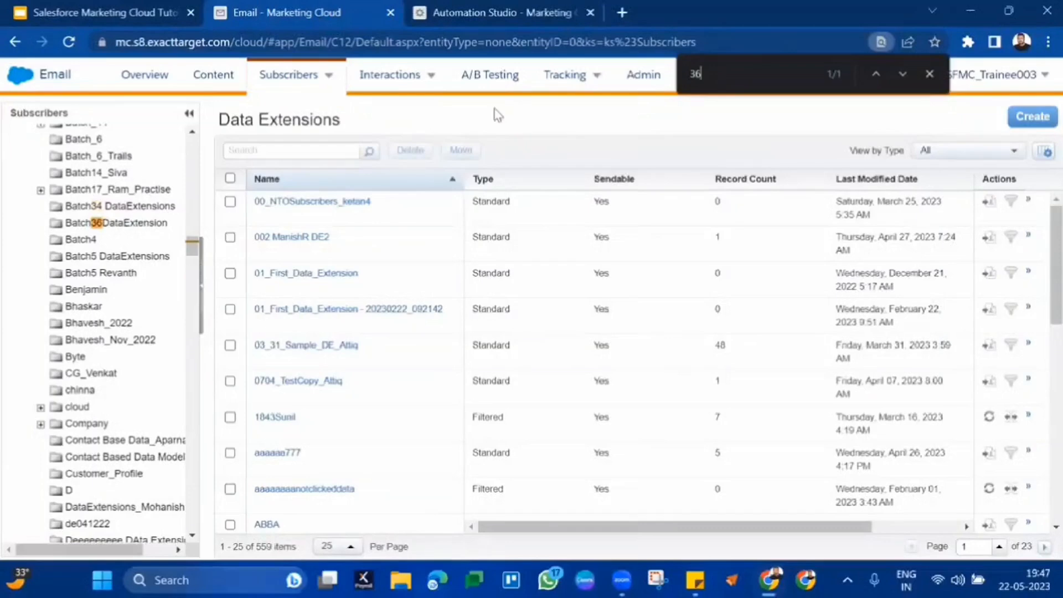
pyautogui.click(148, 227)
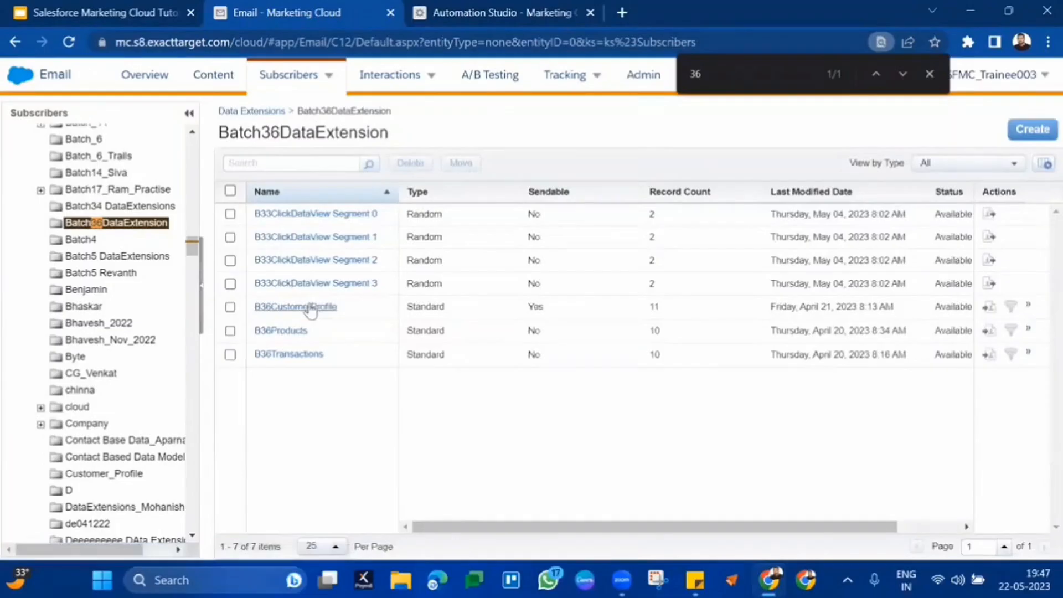
# Open the B36CustomerProfile data extension and record its SubscriberKey field in the note under the heading "Customer Profile".
pyautogui.click(299, 307)
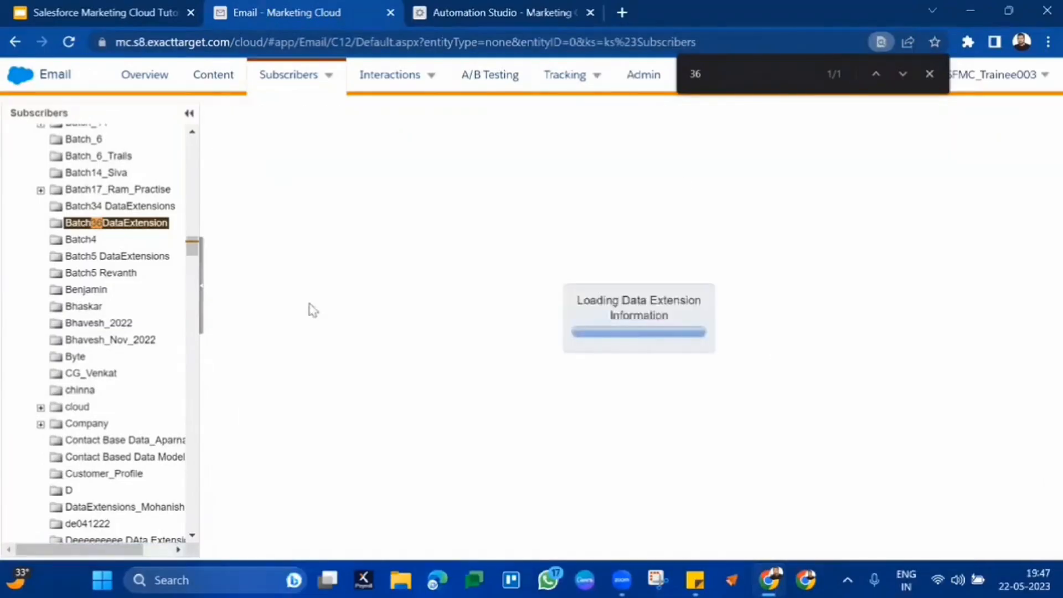
pyautogui.click(930, 75)
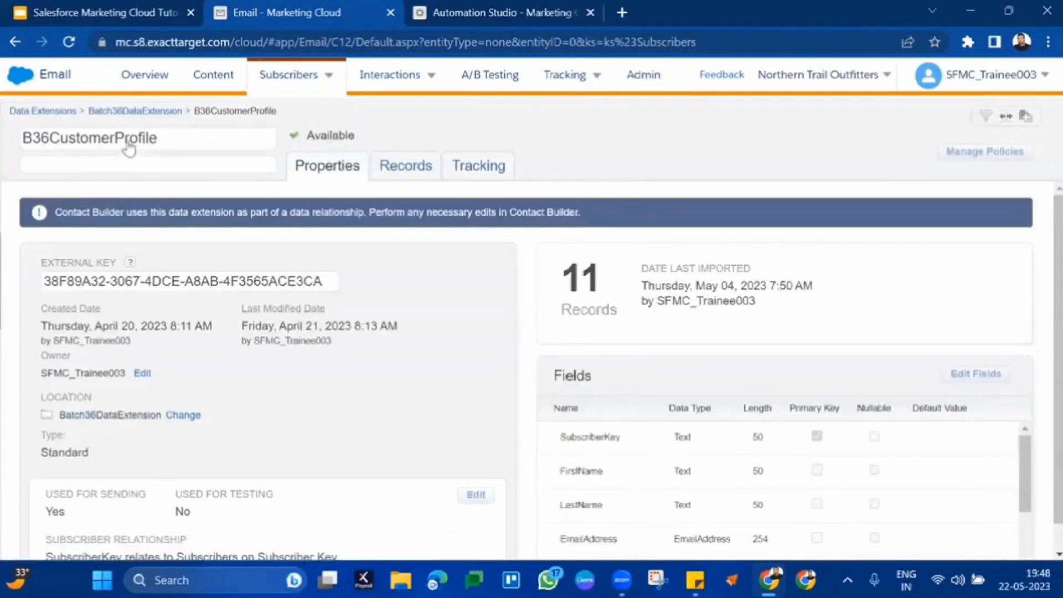
pyautogui.doubleClick(575, 435)
pyautogui.hotkey('ctrl', 'c')
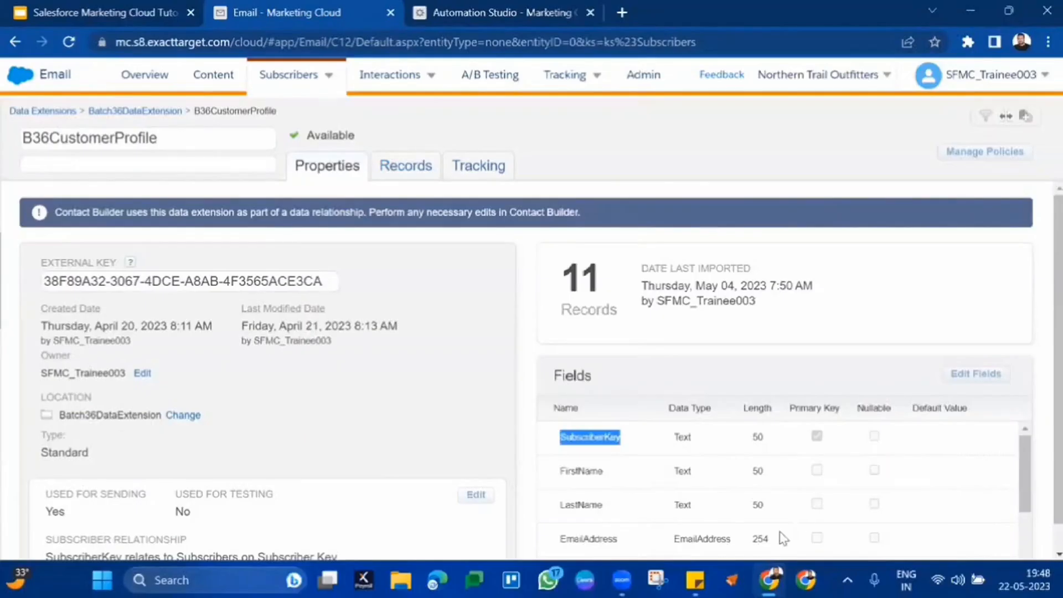
pyautogui.click(695, 579)
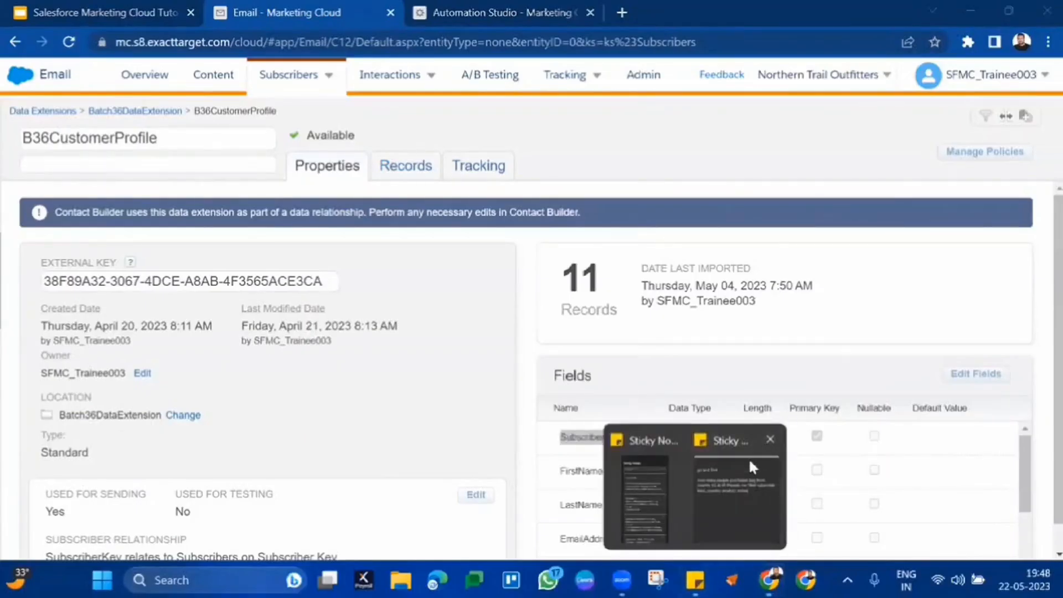
pyautogui.click(733, 509)
pyautogui.write('Customer Profile')
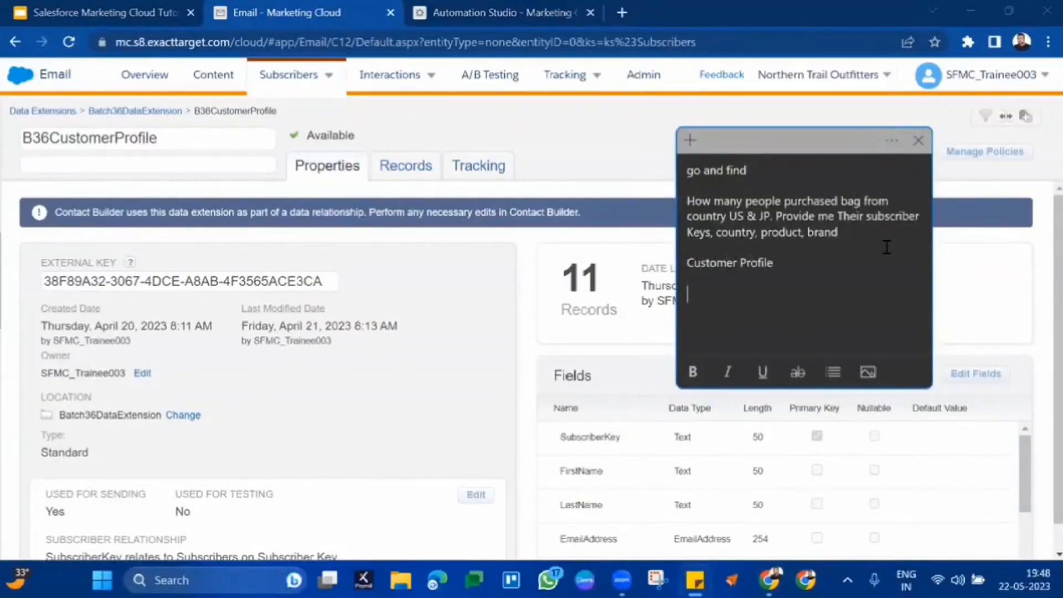
pyautogui.hotkey('ctrl', 'v')
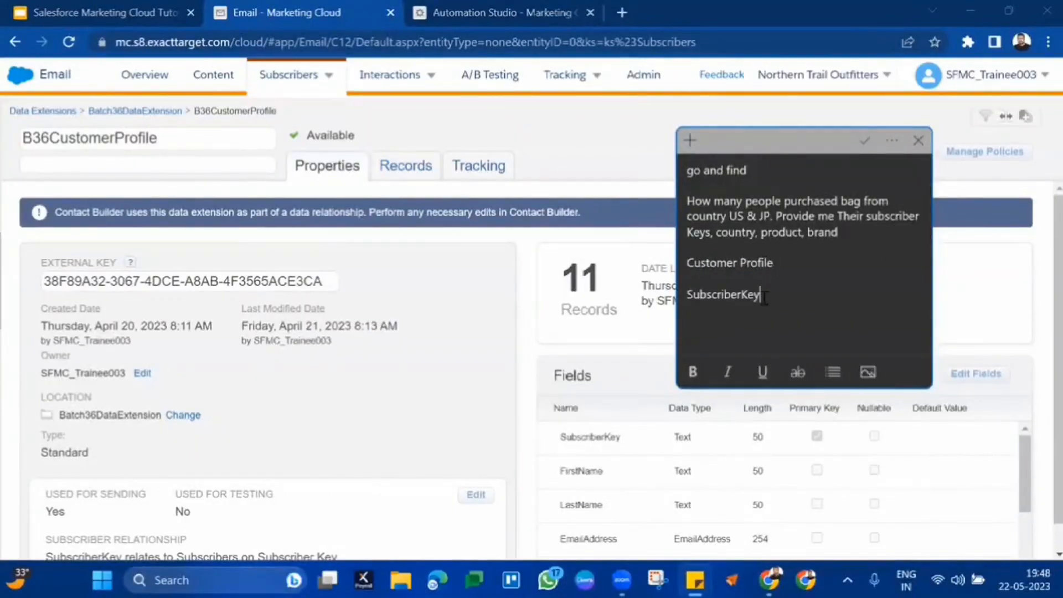
# Copy the Country field name from B36CustomerProfile onto a new line below SubscriberKey in the note.
pyautogui.scroll(-3, 628, 465)
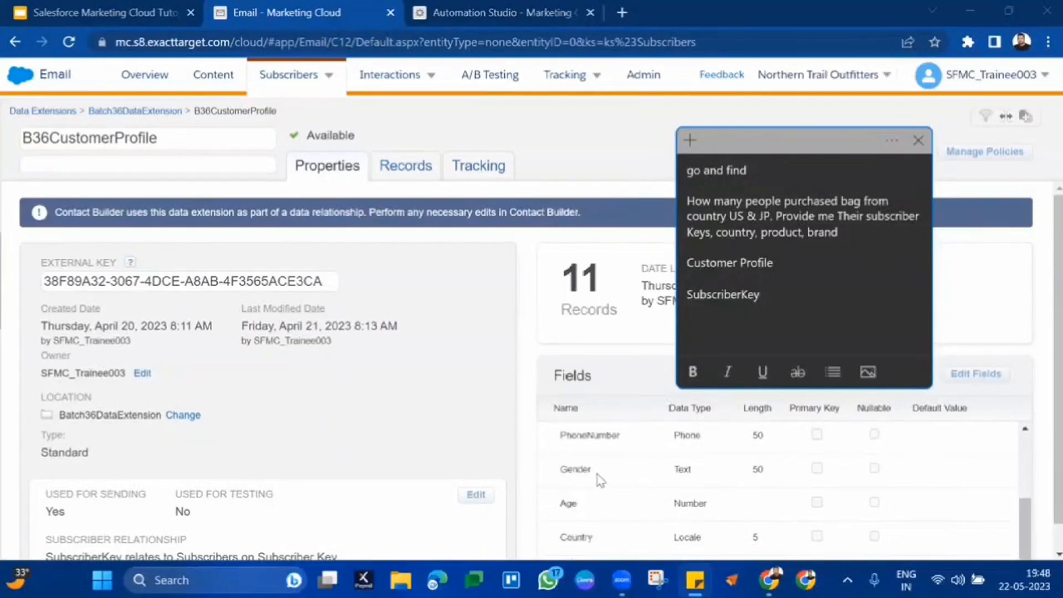
pyautogui.doubleClick(575, 533)
pyautogui.hotkey('ctrl', 'c')
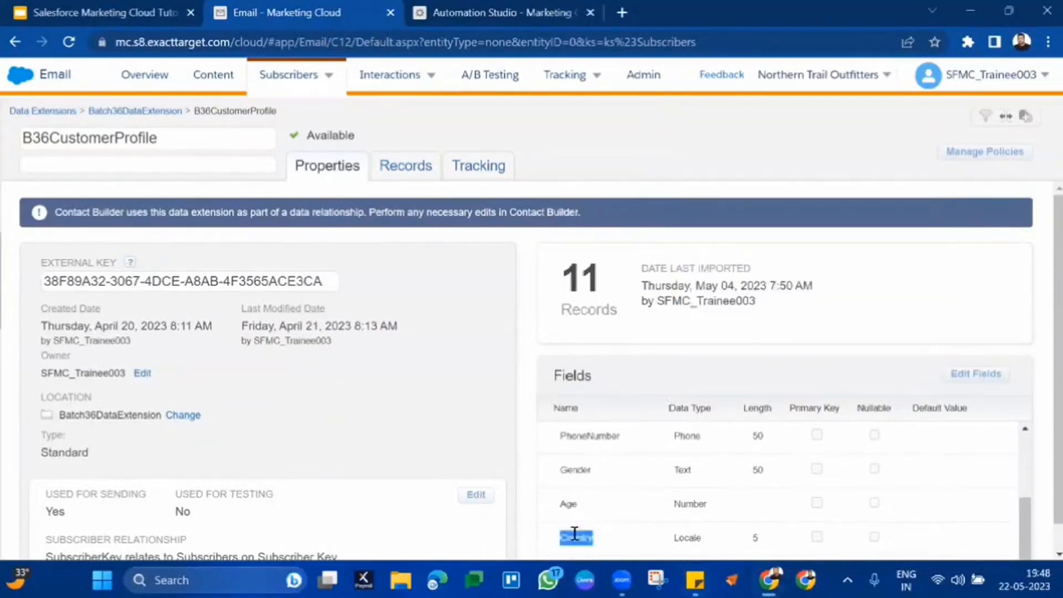
pyautogui.moveTo(694, 578)
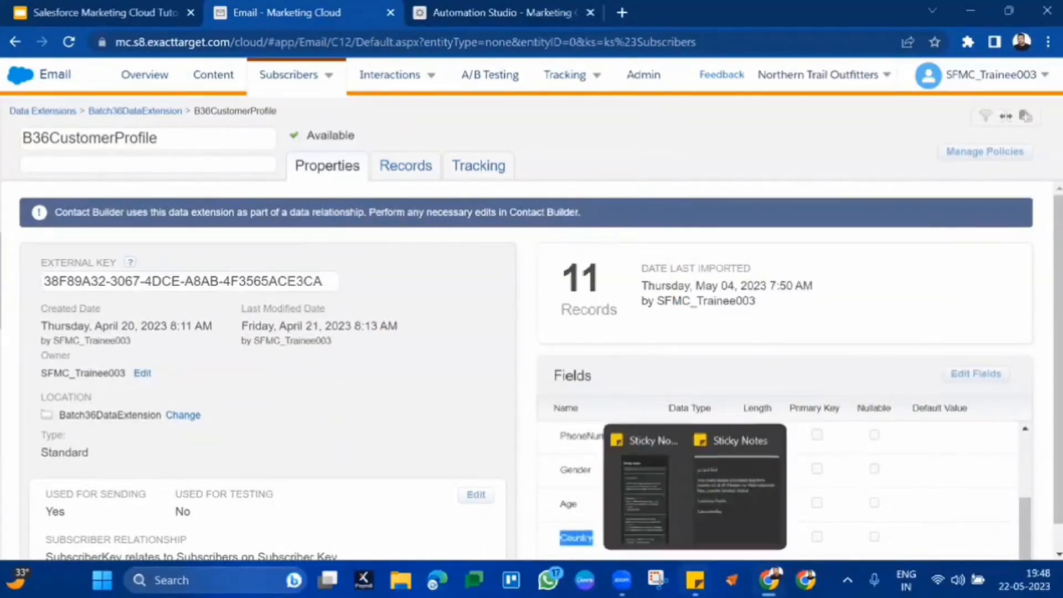
pyautogui.click(736, 513)
pyautogui.press('Return')
pyautogui.hotkey('ctrl', 'v')
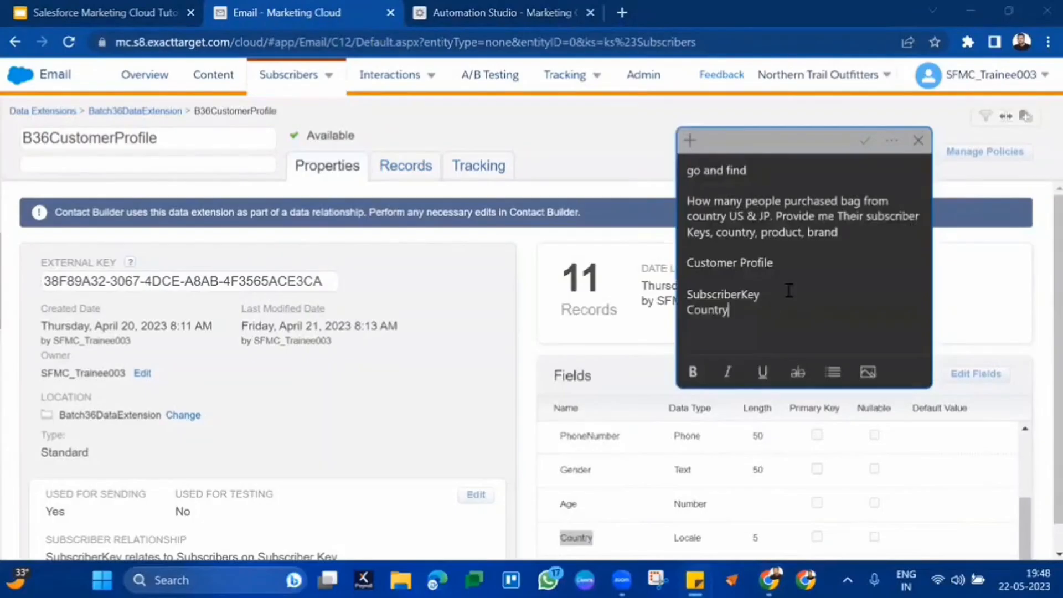
# Compare the requested subscriber keys and country in the note with the full field list of B36CustomerProfile.
pyautogui.moveTo(868, 218); pyautogui.dragTo(753, 233)
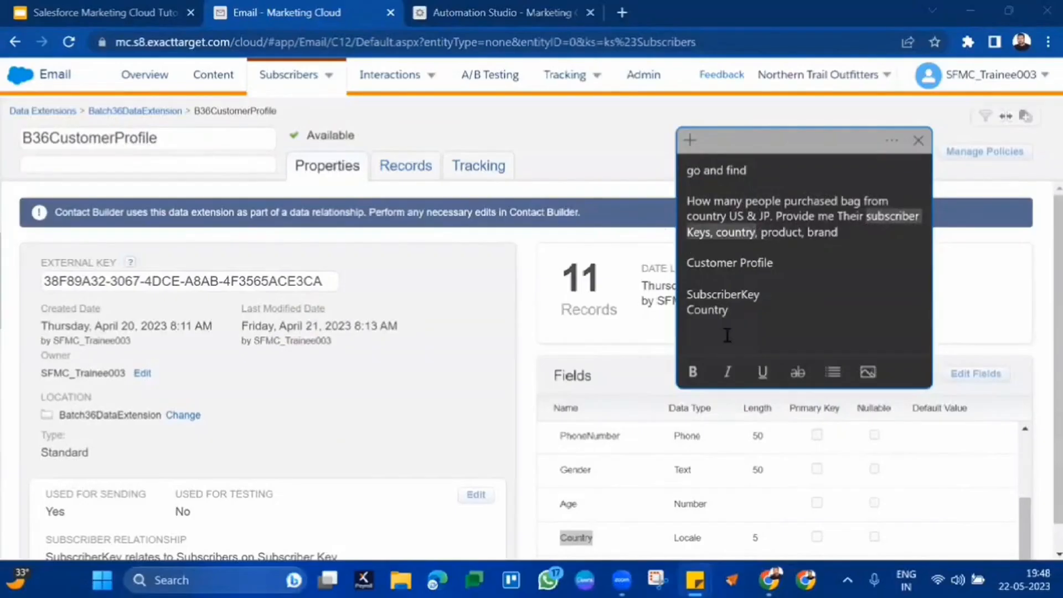
pyautogui.click(662, 440)
pyautogui.scroll(4, 661, 440)
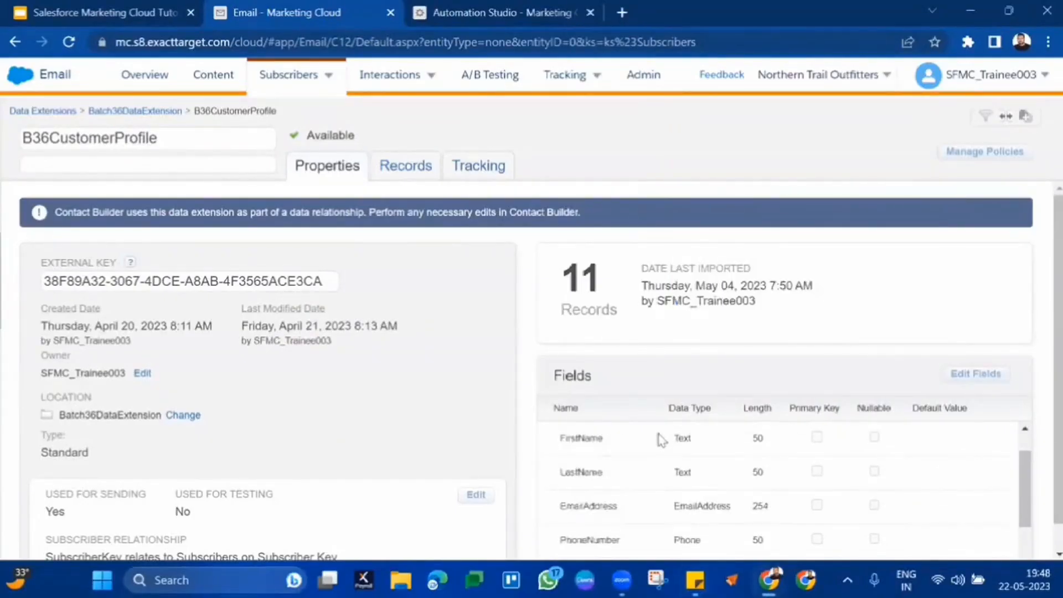
pyautogui.doubleClick(589, 442)
pyautogui.doubleClick(586, 470)
pyautogui.scroll(-1, 585, 474)
pyautogui.click(588, 480)
pyautogui.doubleClick(587, 465)
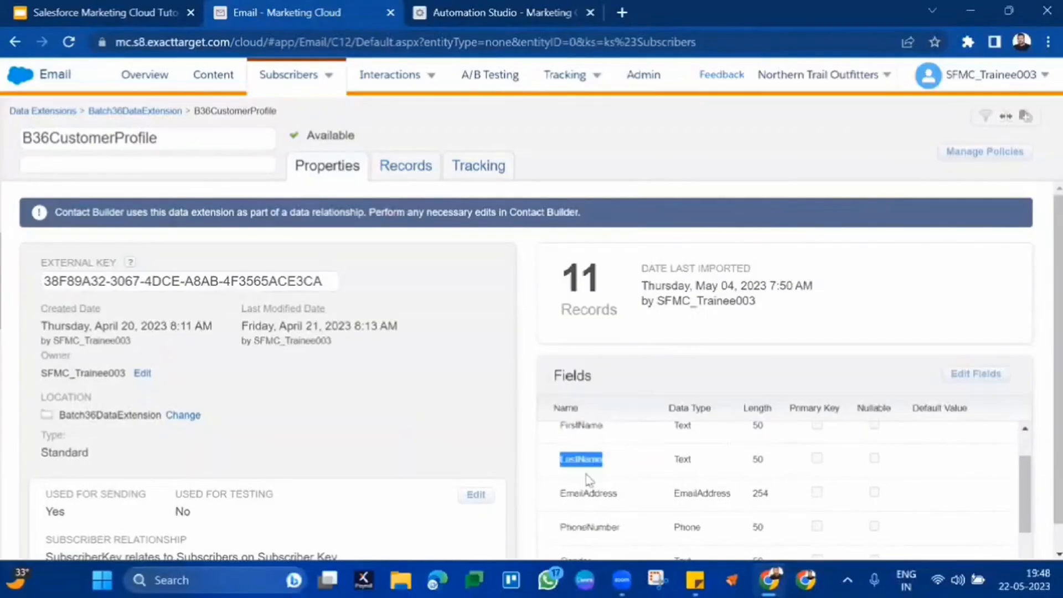
pyautogui.scroll(-3, 587, 477)
pyautogui.doubleClick(587, 479)
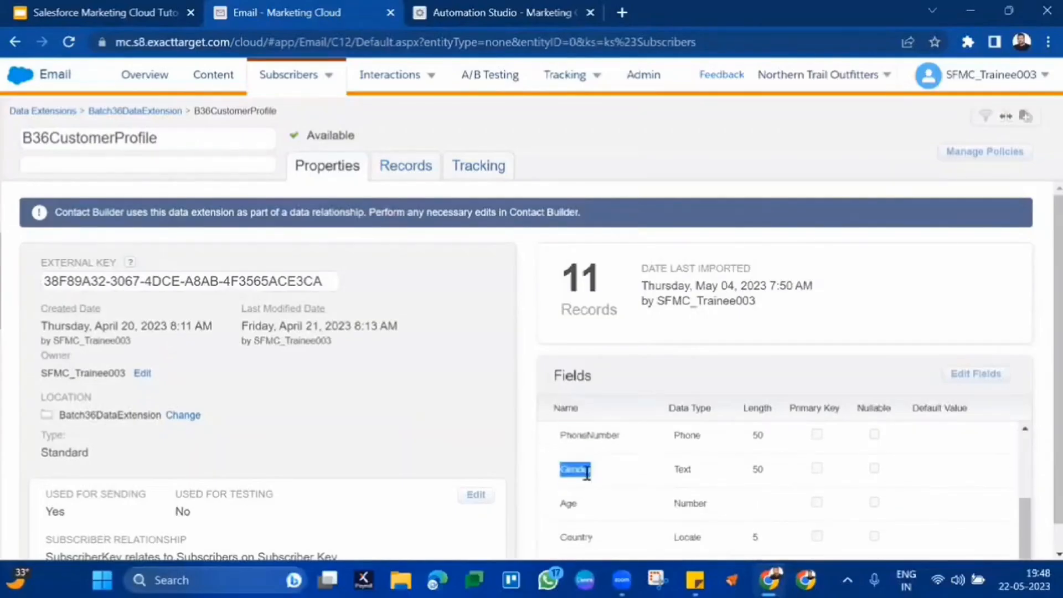
pyautogui.doubleClick(569, 504)
pyautogui.doubleClick(577, 535)
pyautogui.scroll(4, 605, 436)
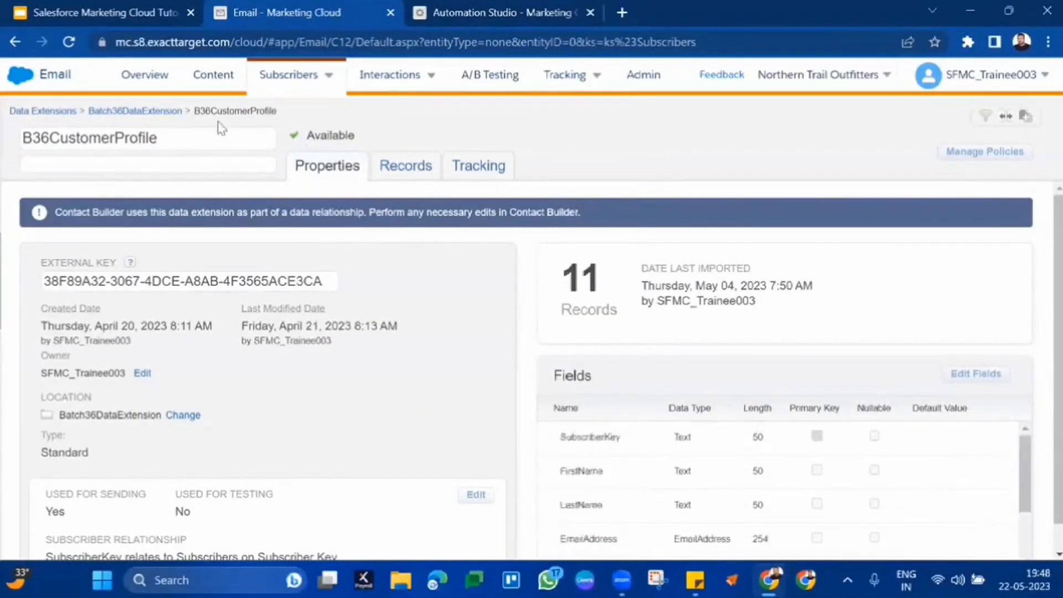
# Open B36Transactions from the Batch36DataExtension folder and examine the subscriber keys and products in its records.
pyautogui.click(168, 111)
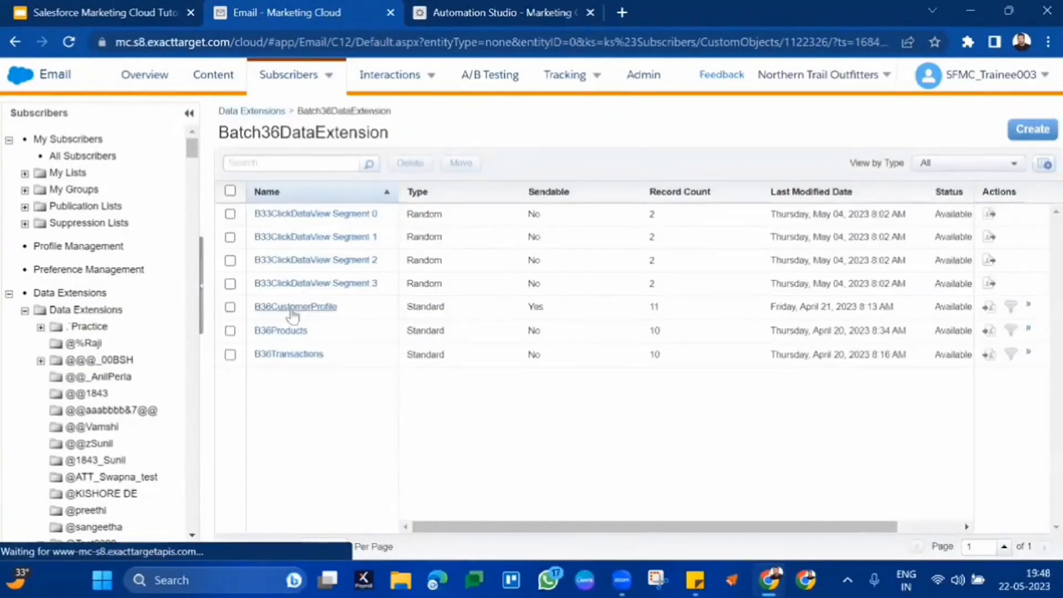
pyautogui.click(287, 357)
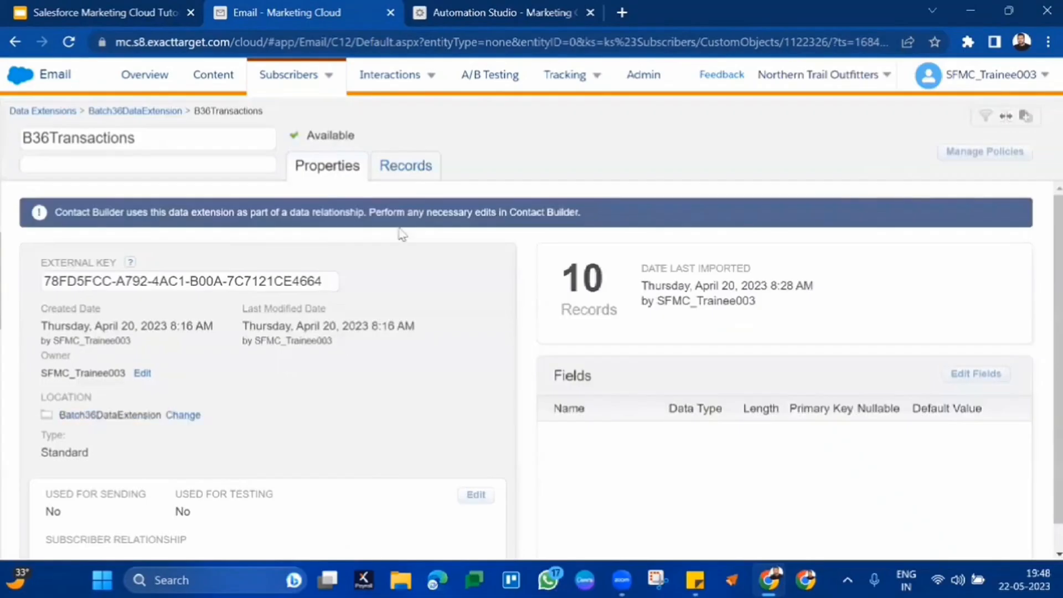
pyautogui.click(426, 165)
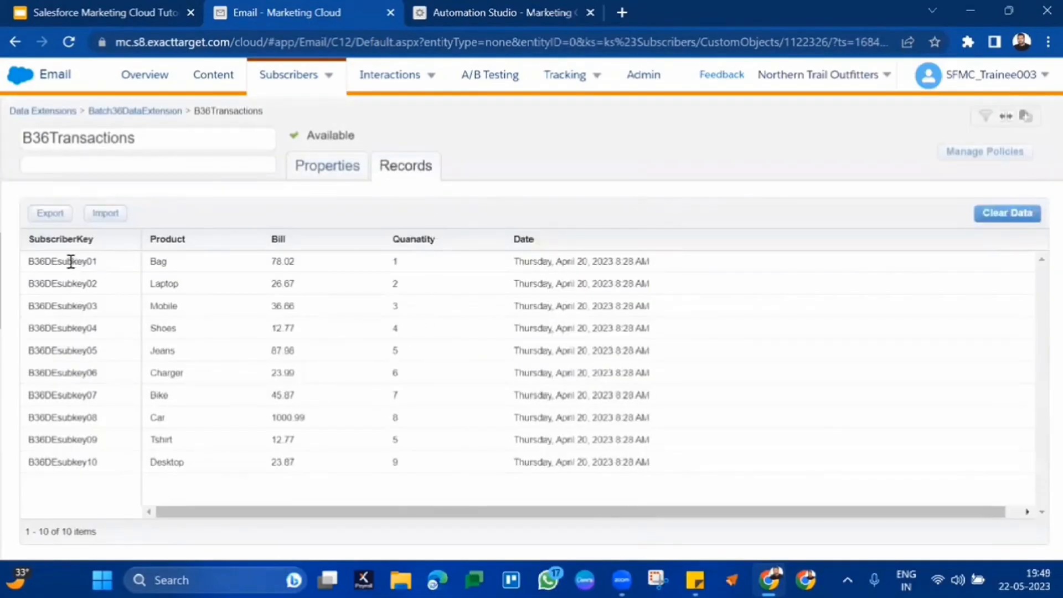
pyautogui.doubleClick(69, 260)
pyautogui.moveTo(157, 260); pyautogui.dragTo(156, 477)
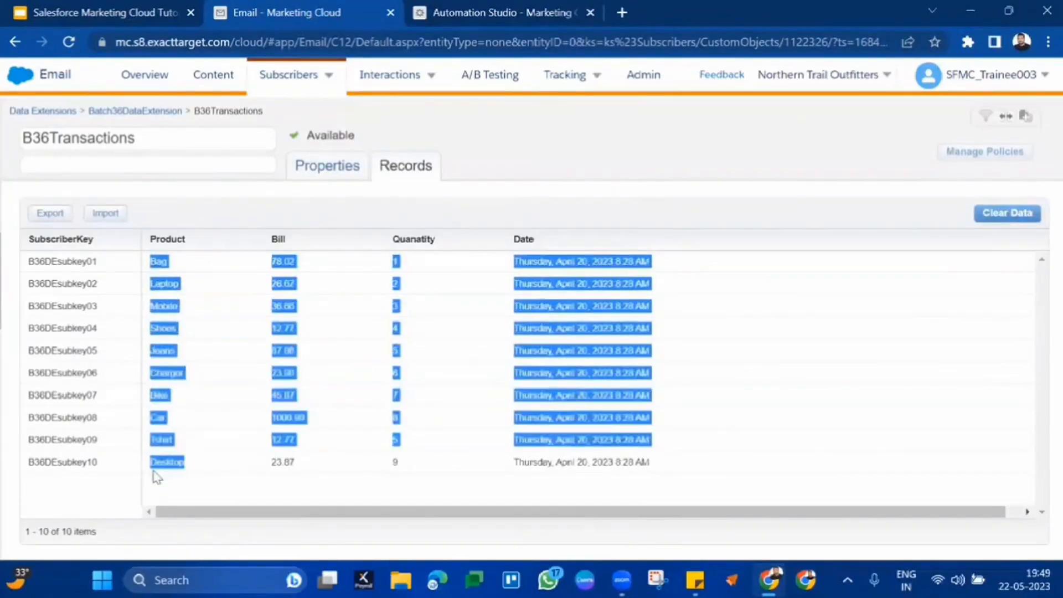
pyautogui.click(154, 472)
pyautogui.moveTo(164, 260); pyautogui.dragTo(177, 446)
pyautogui.click(177, 446)
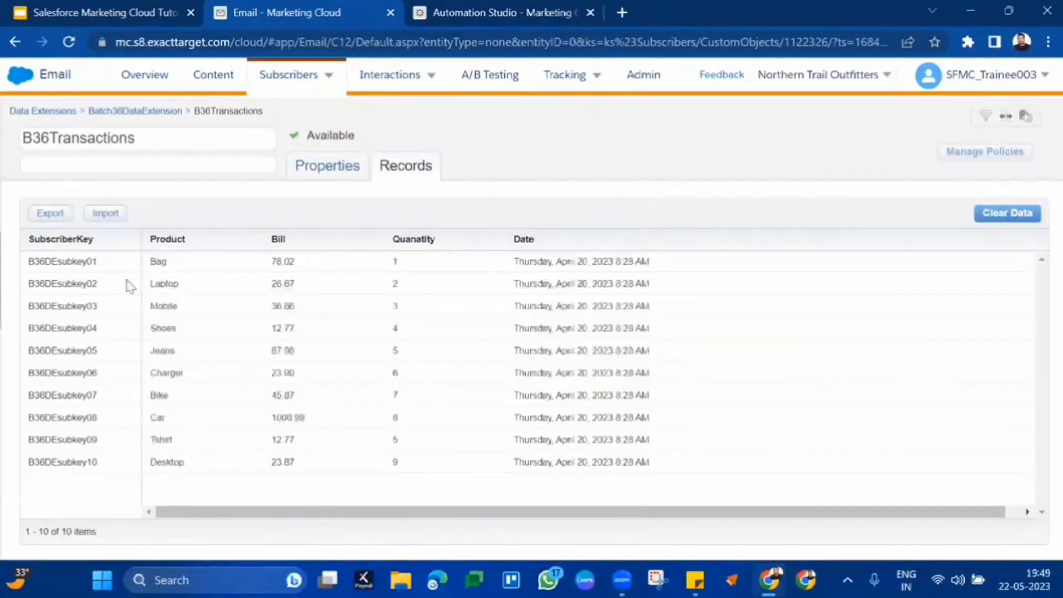
# Locate the Product field in the B36Transactions properties and add "Transactions" with "Product" beneath it to the note.
pyautogui.click(307, 169)
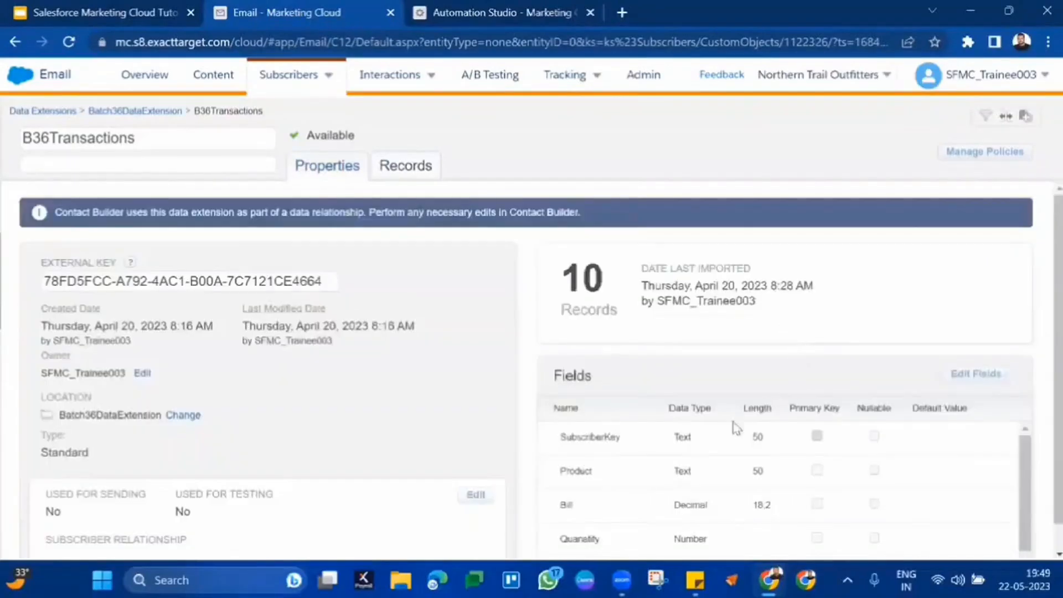
pyautogui.doubleClick(575, 471)
pyautogui.moveTo(694, 579)
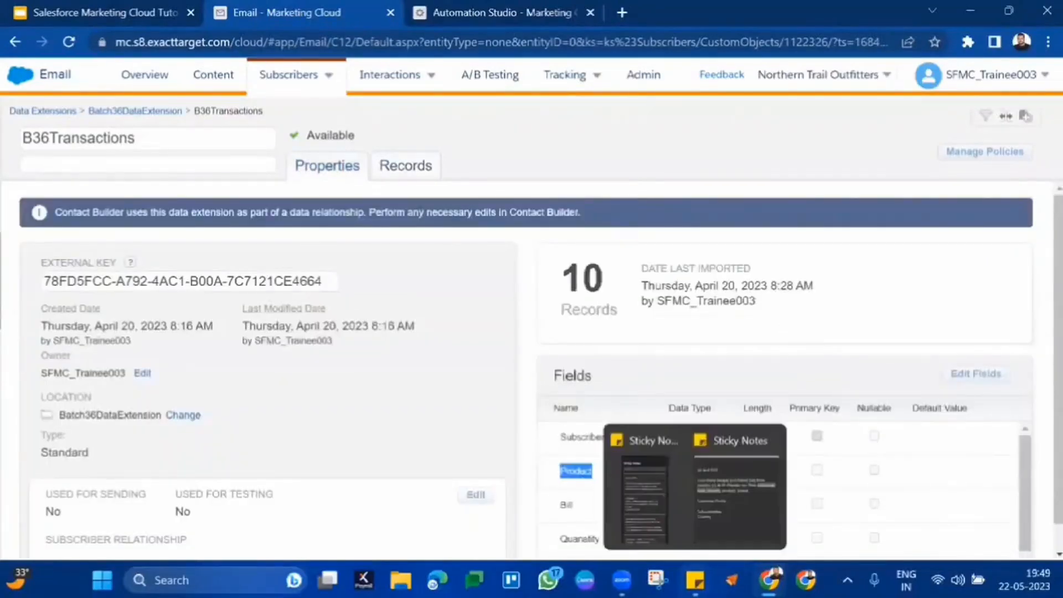
pyautogui.click(766, 510)
pyautogui.click(829, 322)
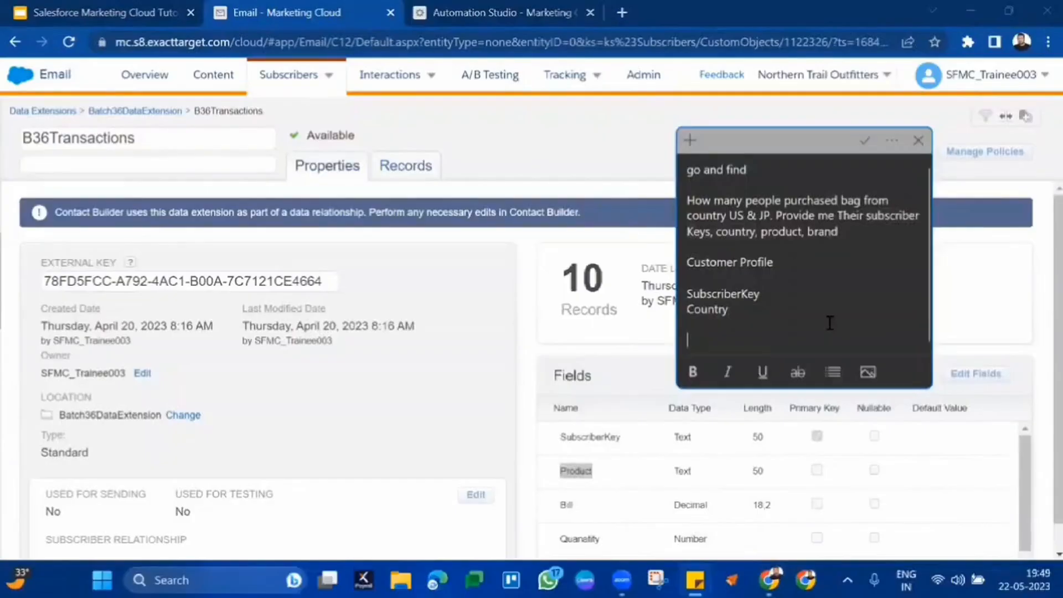
pyautogui.write('Transactions')
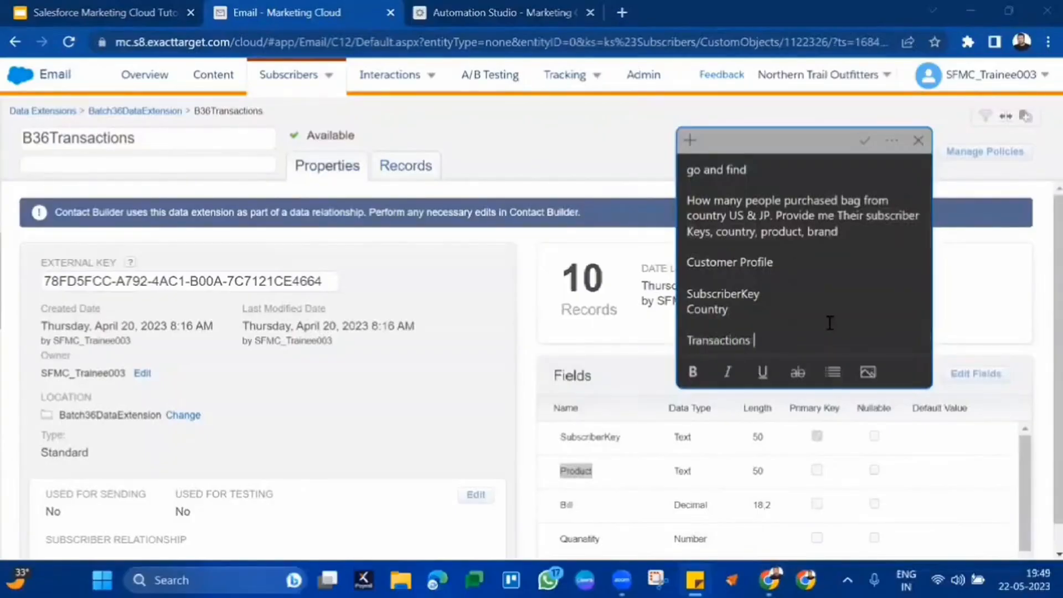
pyautogui.press('Return')
pyautogui.write('Product')
pyautogui.press('Return')
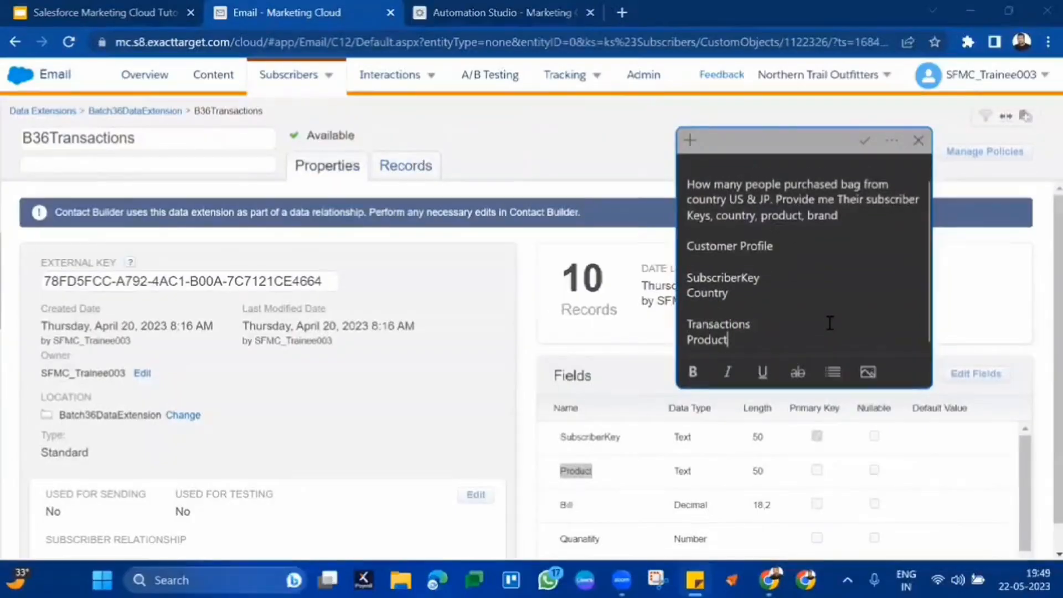
pyautogui.press('Return')
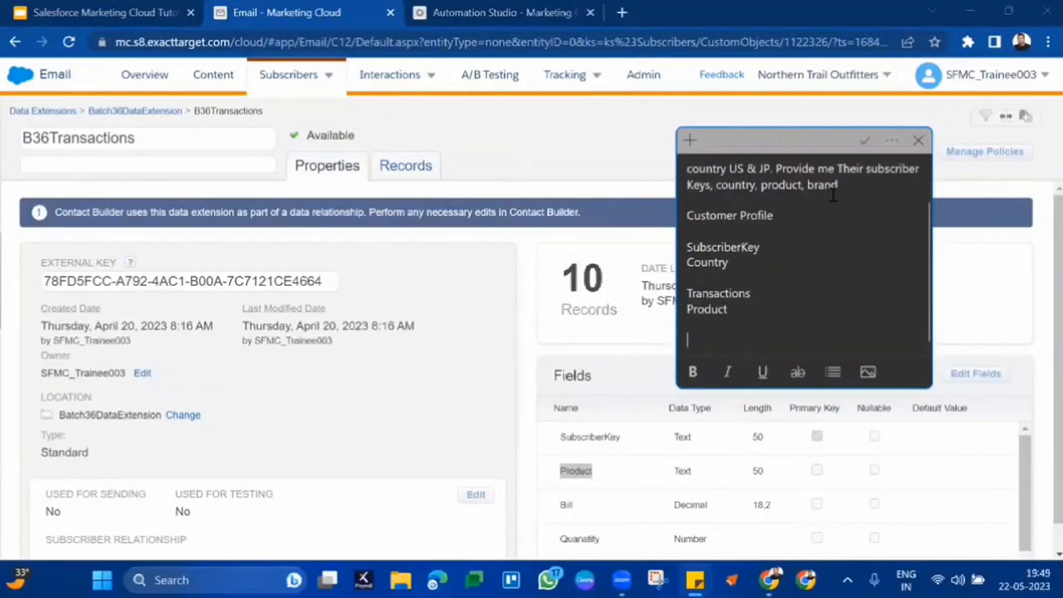
# Check the B36Transactions records for the brand requested in the note, then return to the Batch36DataExtension folder.
pyautogui.doubleClick(831, 184)
pyautogui.click(505, 398)
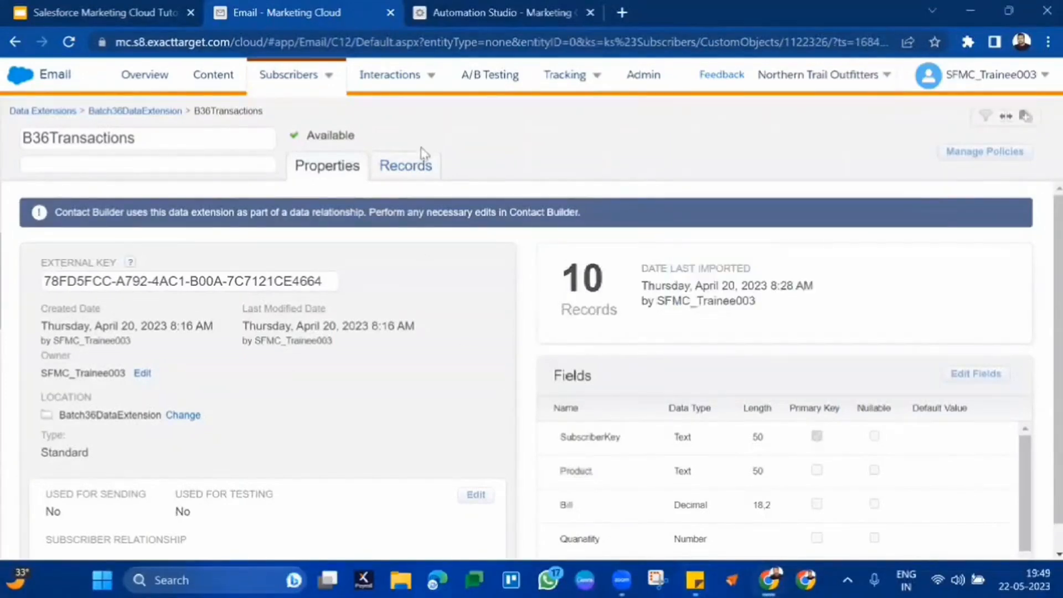
pyautogui.click(408, 166)
pyautogui.doubleClick(100, 261)
pyautogui.moveTo(101, 261); pyautogui.dragTo(194, 260)
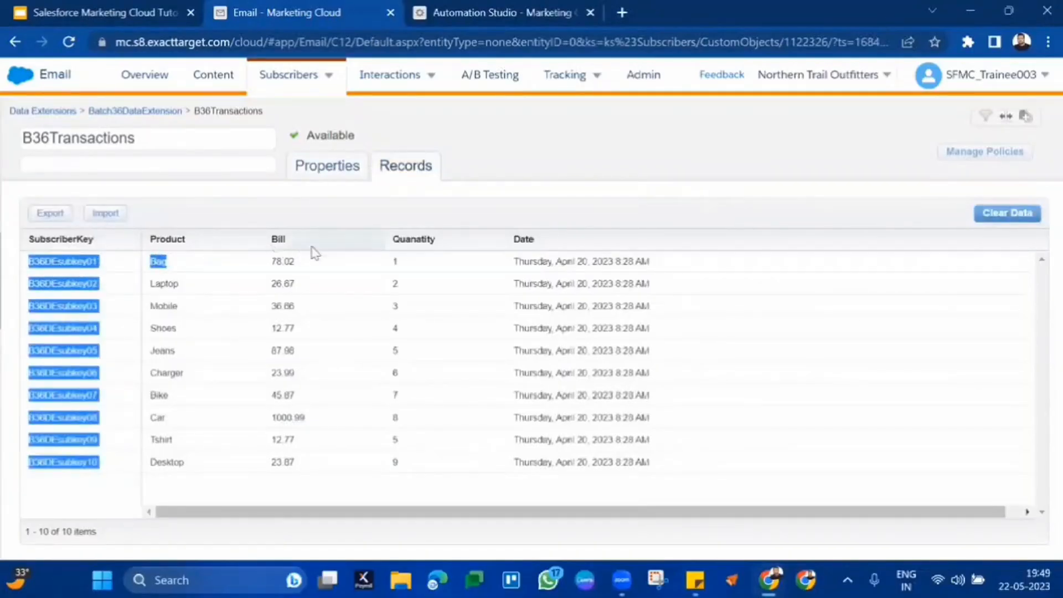
pyautogui.doubleClick(603, 261)
pyautogui.moveTo(614, 320); pyautogui.dragTo(626, 463)
pyautogui.click(626, 463)
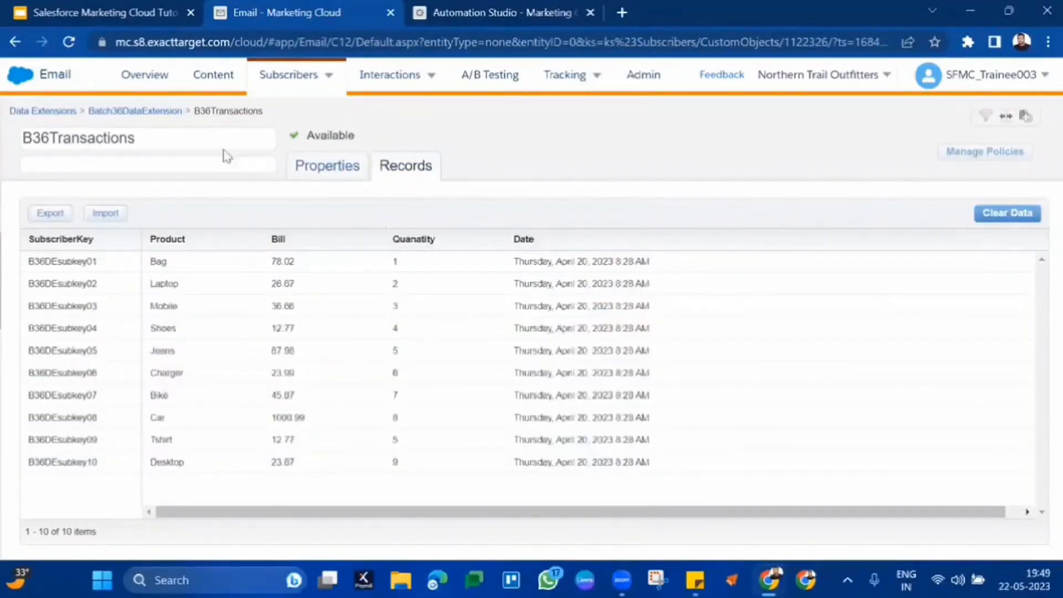
pyautogui.click(172, 115)
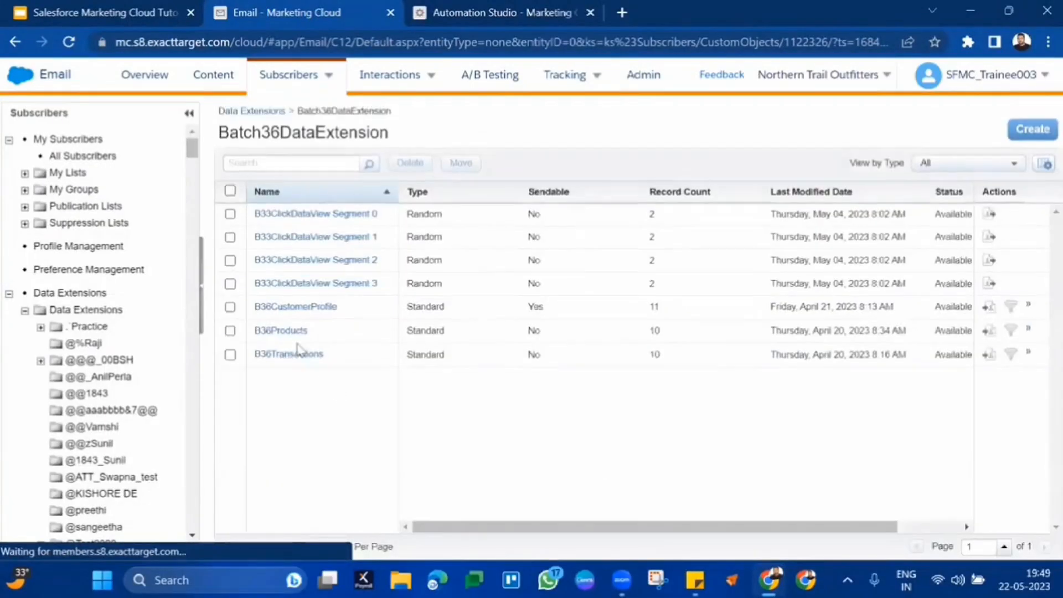
# Open the records of B36Products and examine the brand listed for the Bag product.
pyautogui.click(292, 331)
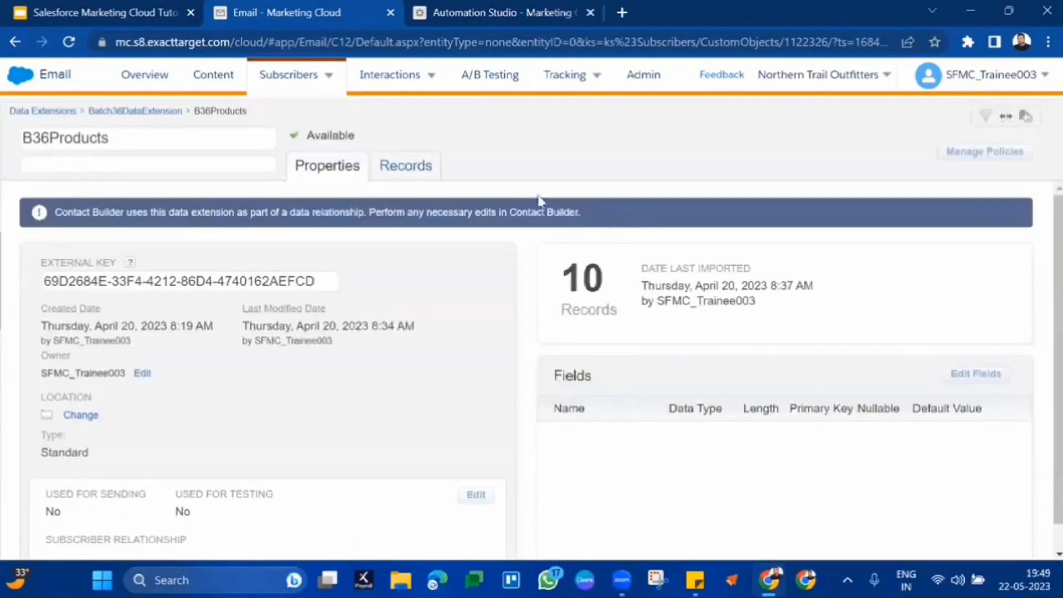
pyautogui.click(399, 171)
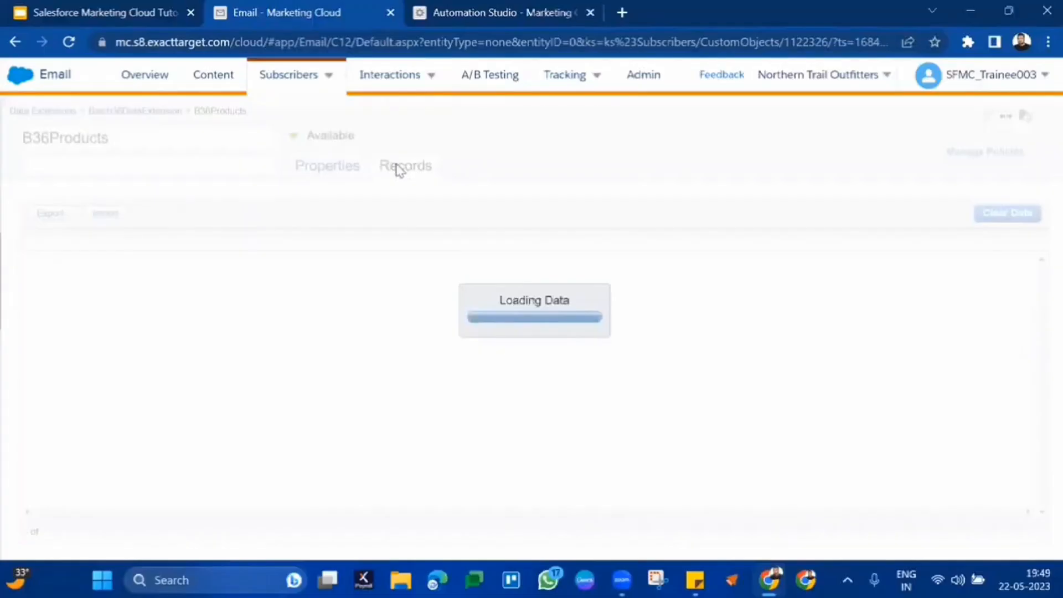
pyautogui.doubleClick(34, 263)
pyautogui.moveTo(39, 255); pyautogui.dragTo(221, 235)
pyautogui.click(245, 283)
pyautogui.doubleClick(36, 263)
pyautogui.doubleClick(159, 278)
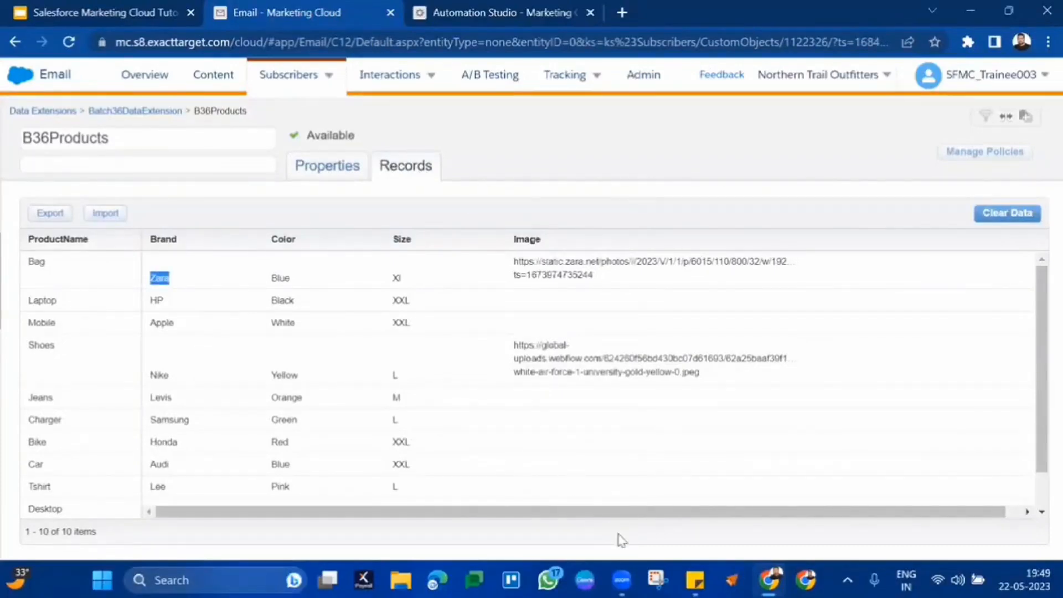
# Reopen the note and prefix the Customer Profile heading with "Source 1 - ".
pyautogui.click(695, 580)
pyautogui.click(745, 510)
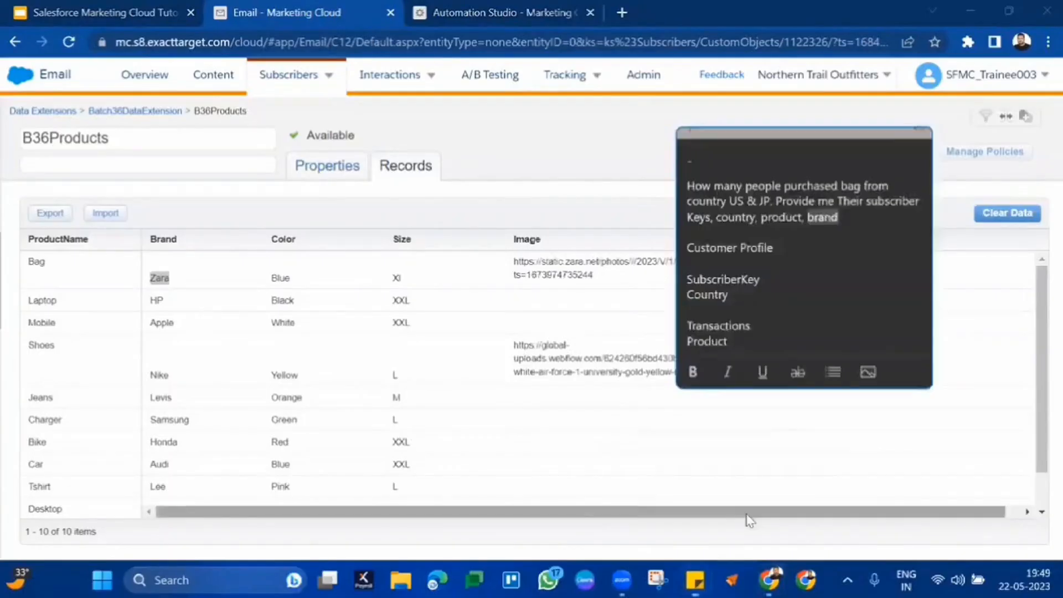
pyautogui.tripleClick(862, 217)
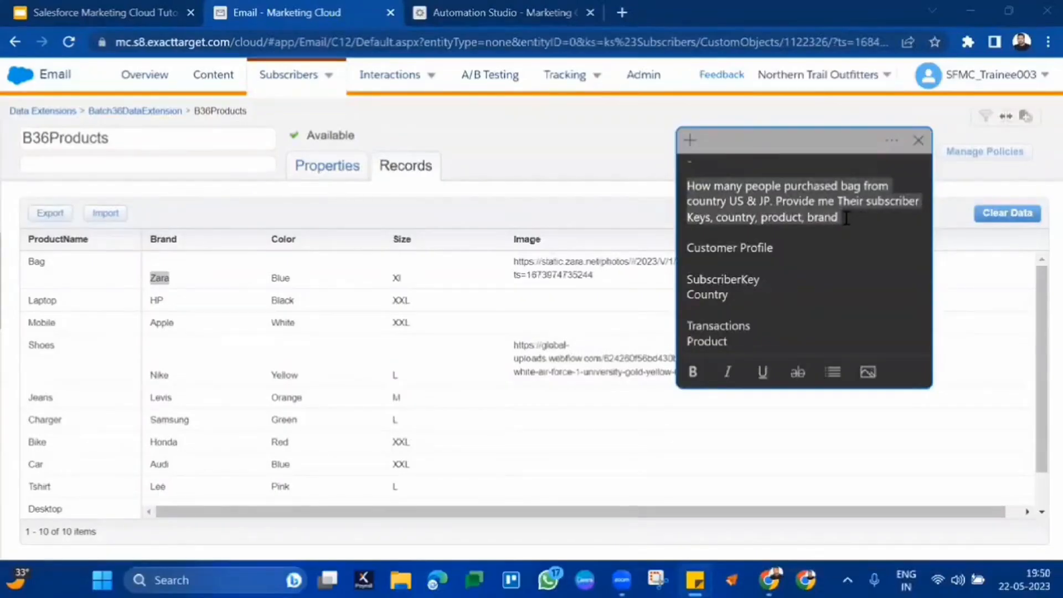
pyautogui.click(845, 218)
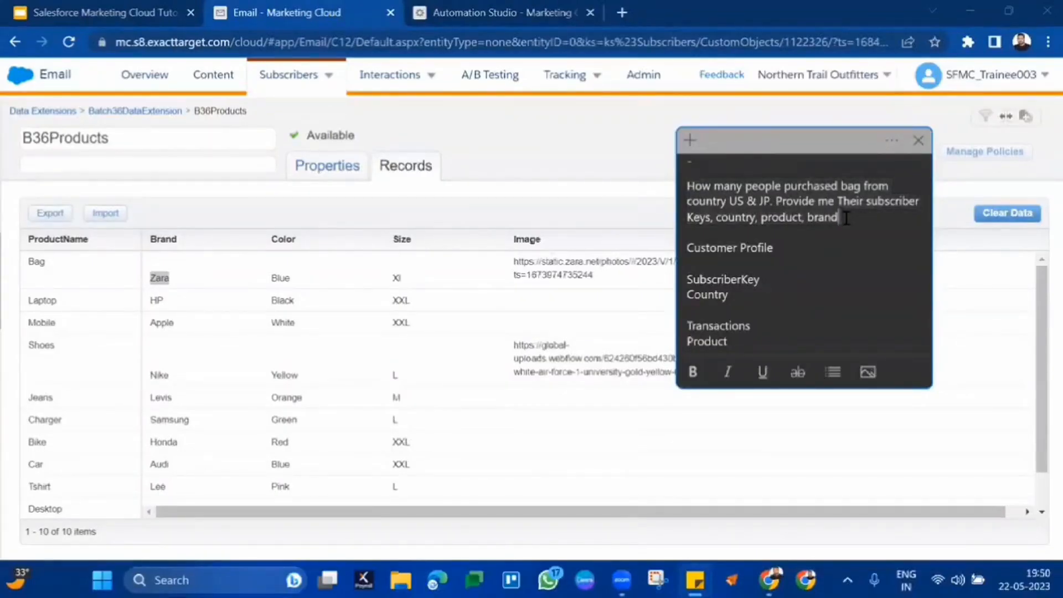
pyautogui.moveTo(780, 248); pyautogui.dragTo(686, 245)
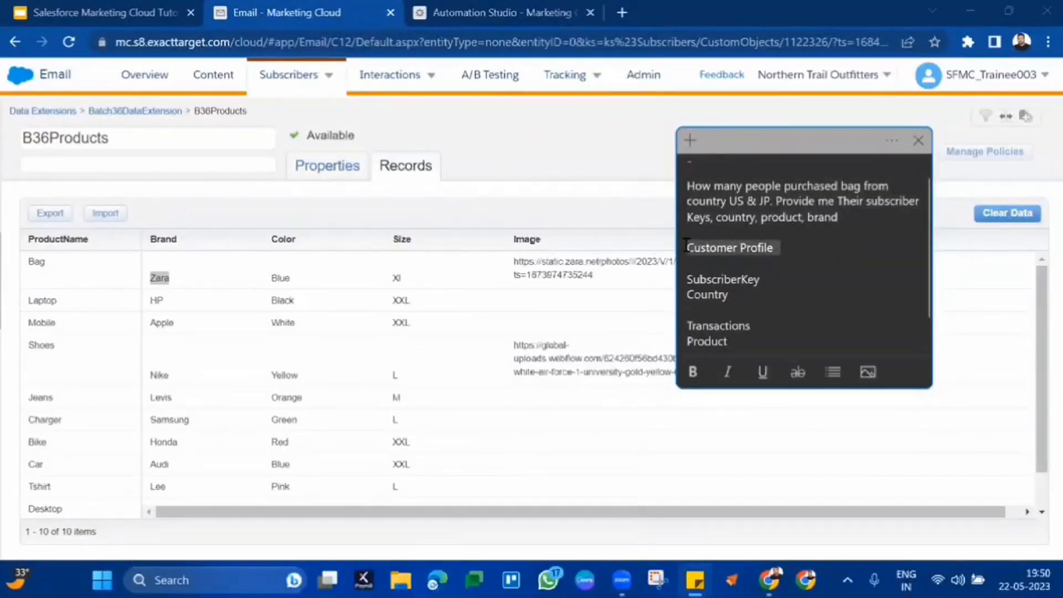
pyautogui.click(686, 245)
pyautogui.write('Source 1 ')
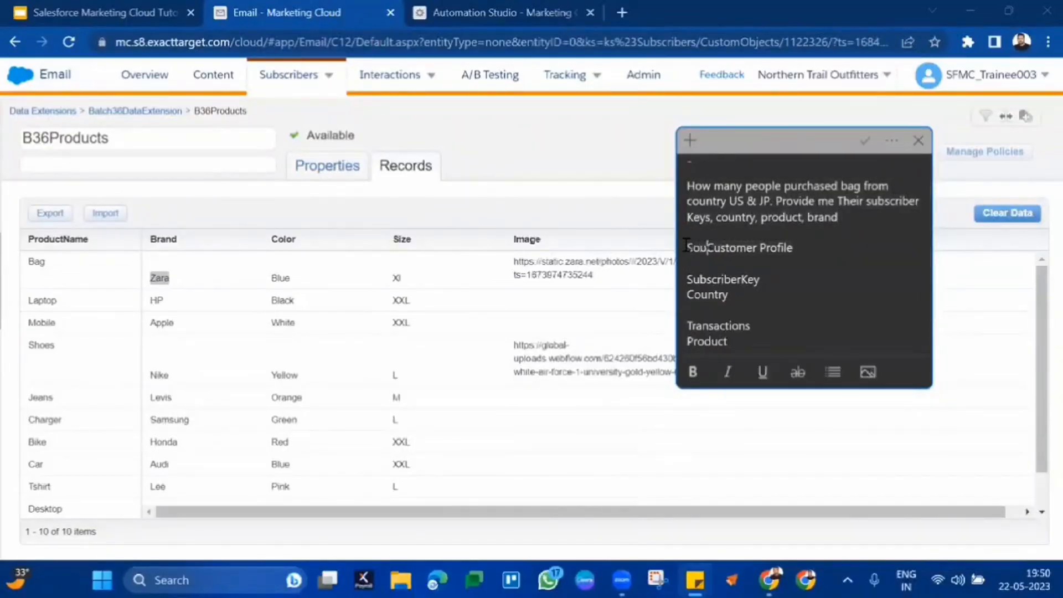
pyautogui.write('-')
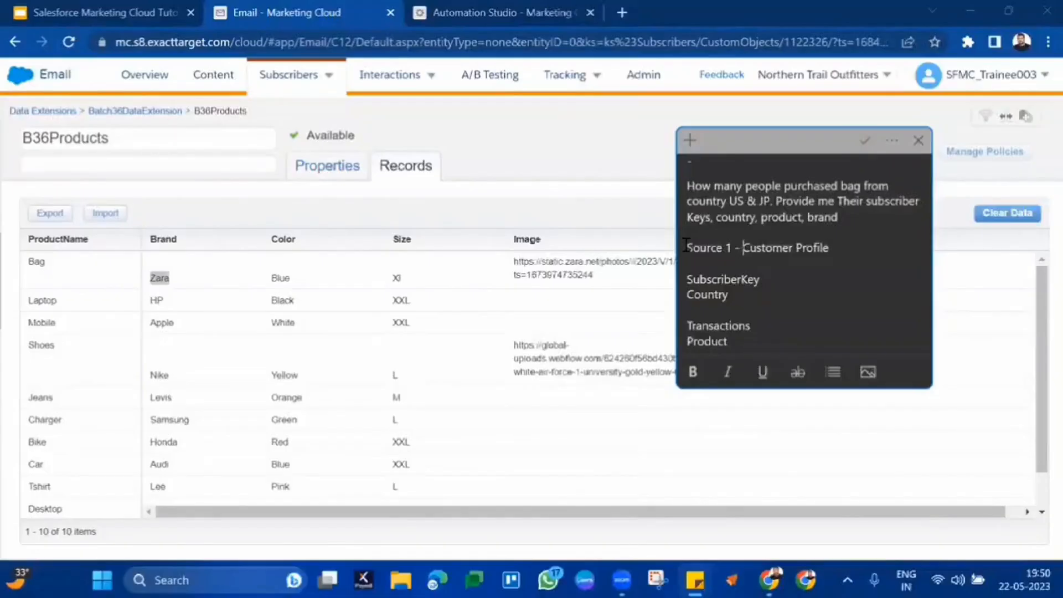
# Prefix the Transactions heading in the note with "Source 2 -".
pyautogui.doubleClick(687, 326)
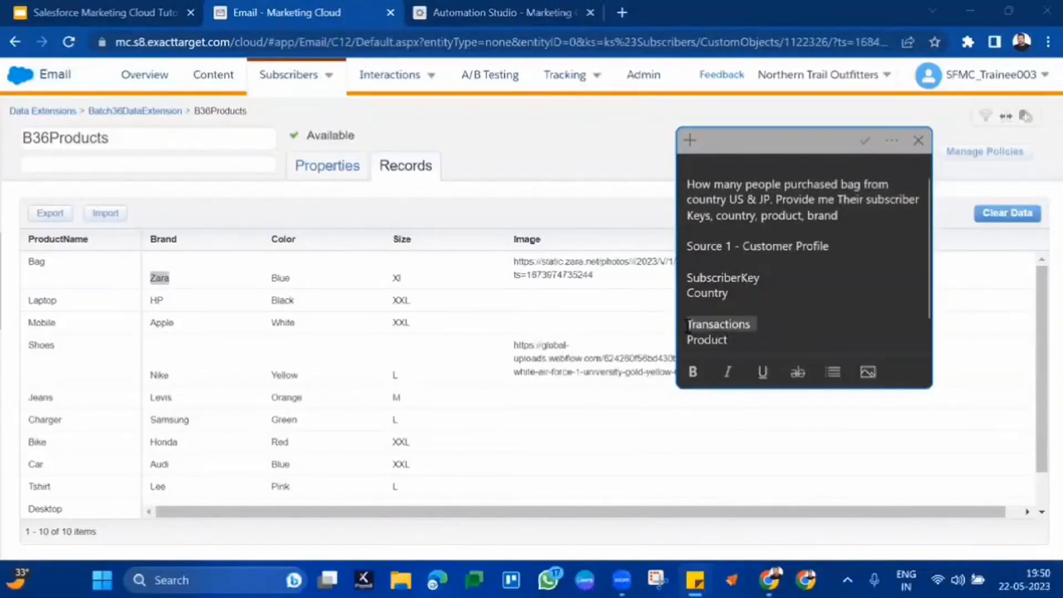
pyautogui.click(687, 325)
pyautogui.write('Source 2 ')
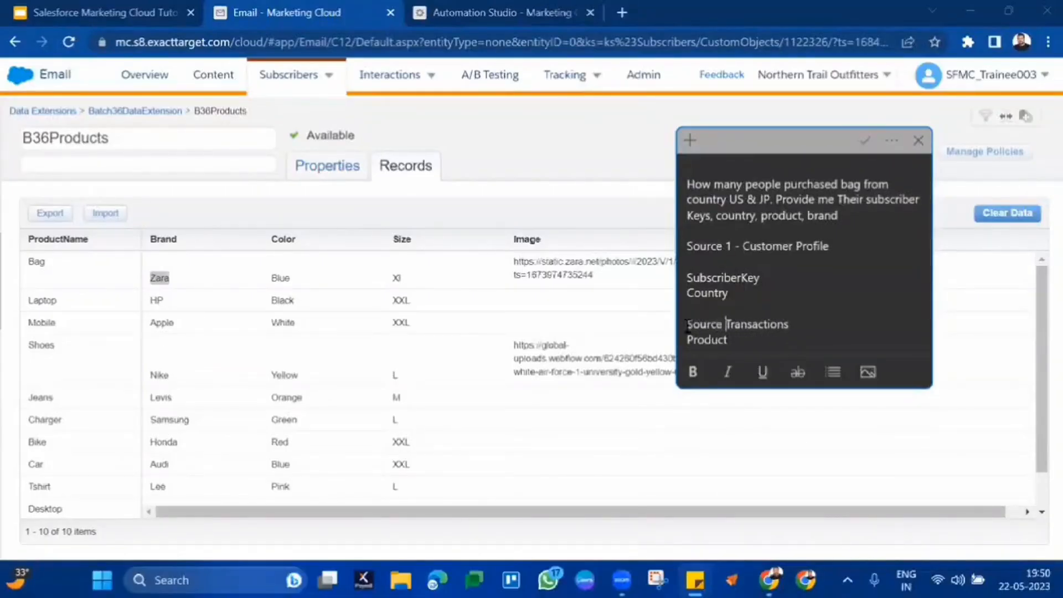
pyautogui.write('-')
# Add "Source 3 - Products" with "Brand" beneath it to the note and remove the blank line under the Source 1 heading.
pyautogui.scroll(-1, 885, 320)
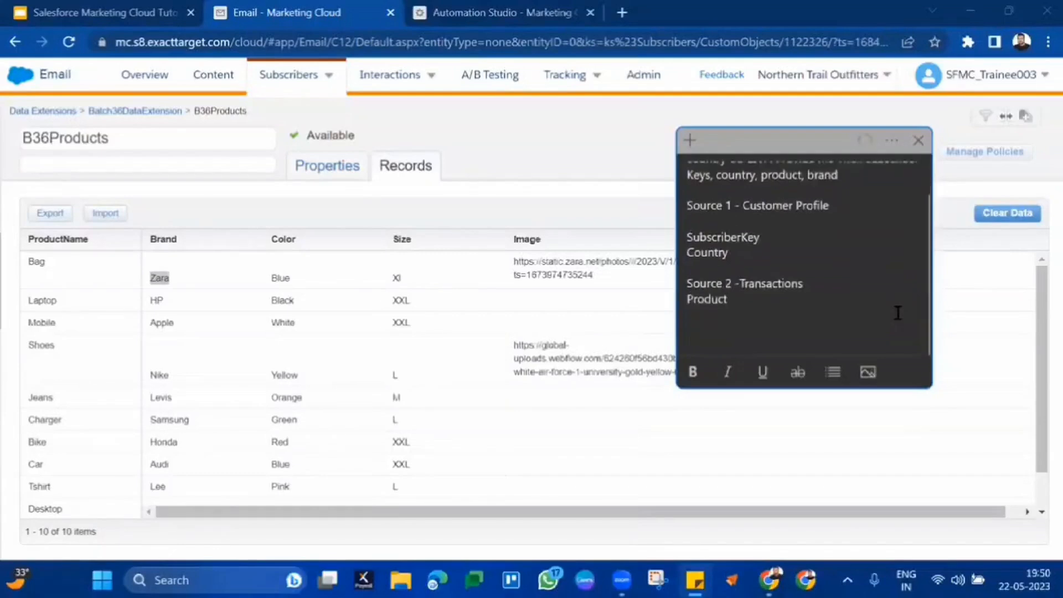
pyautogui.write('Source 3 -')
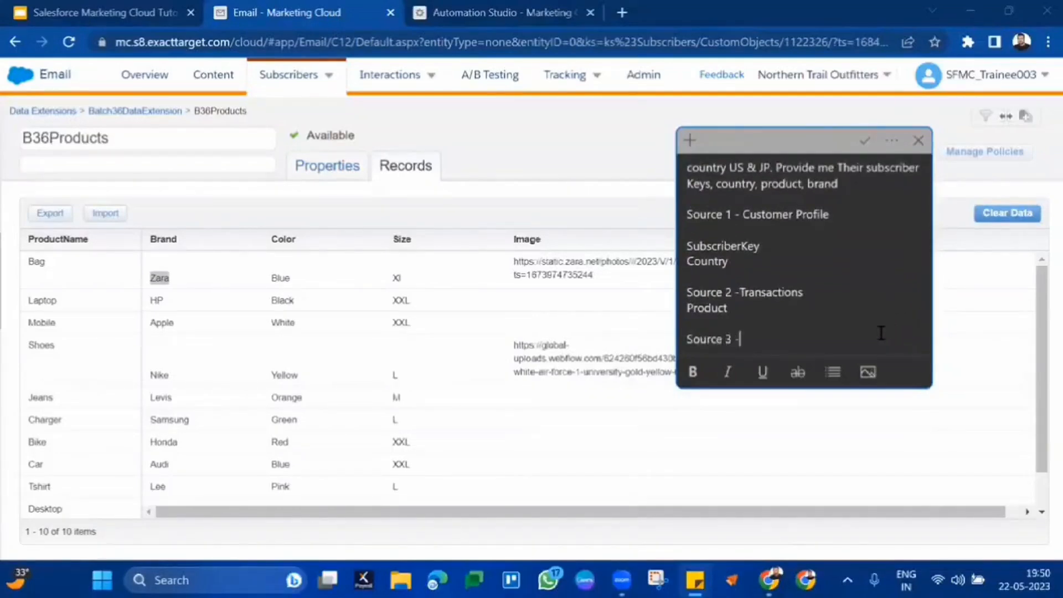
pyautogui.write(' Products')
pyautogui.press('Return')
pyautogui.write('Brand')
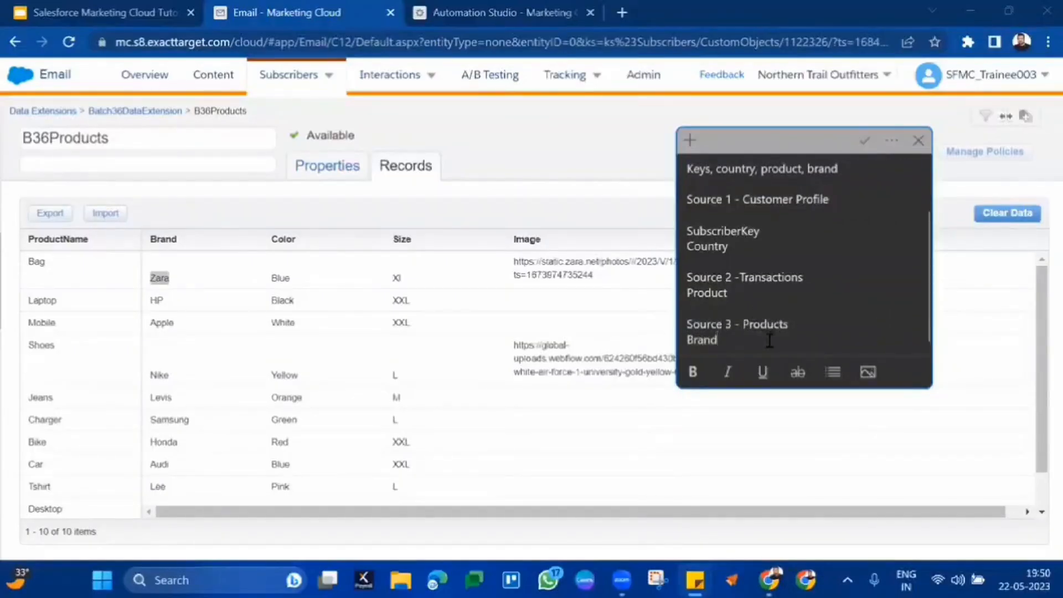
pyautogui.press('BackSpace')
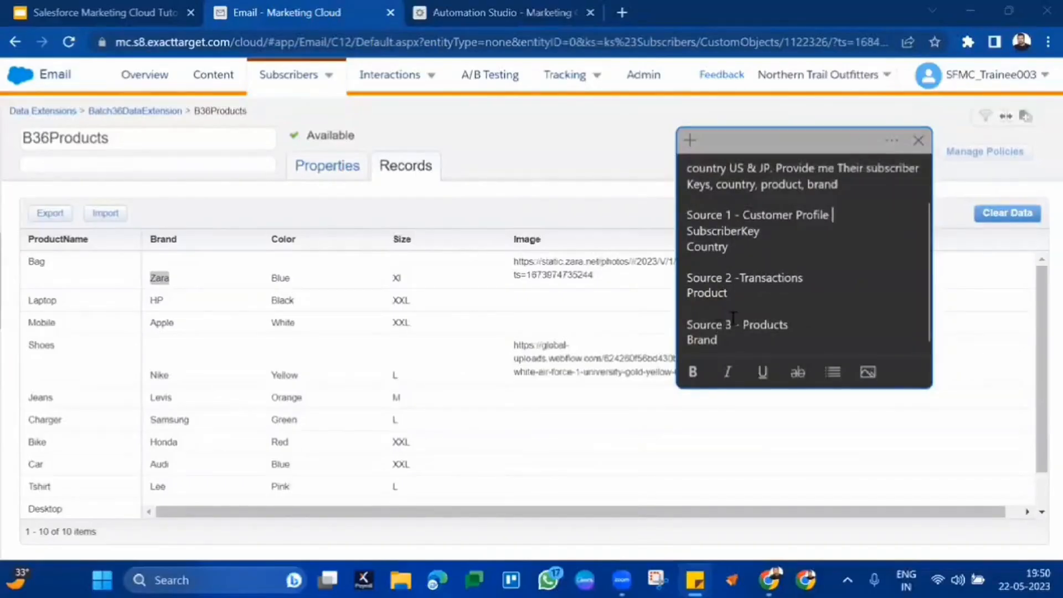
# Return to the Batch36DataExtension folder and compare its data extensions with the three sources listed in the note.
pyautogui.moveTo(740, 339); pyautogui.dragTo(686, 212)
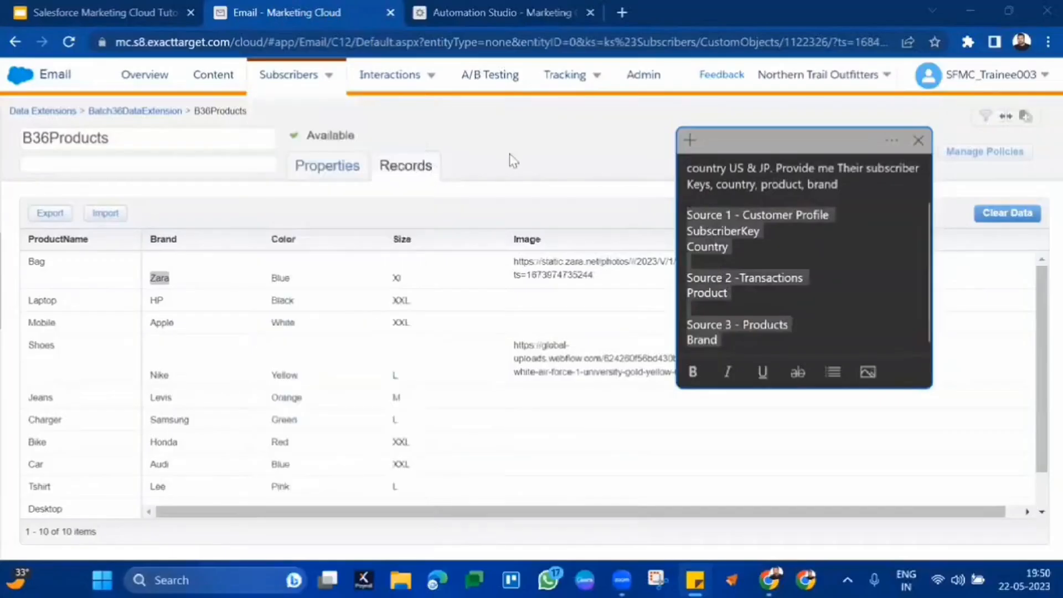
pyautogui.click(135, 110)
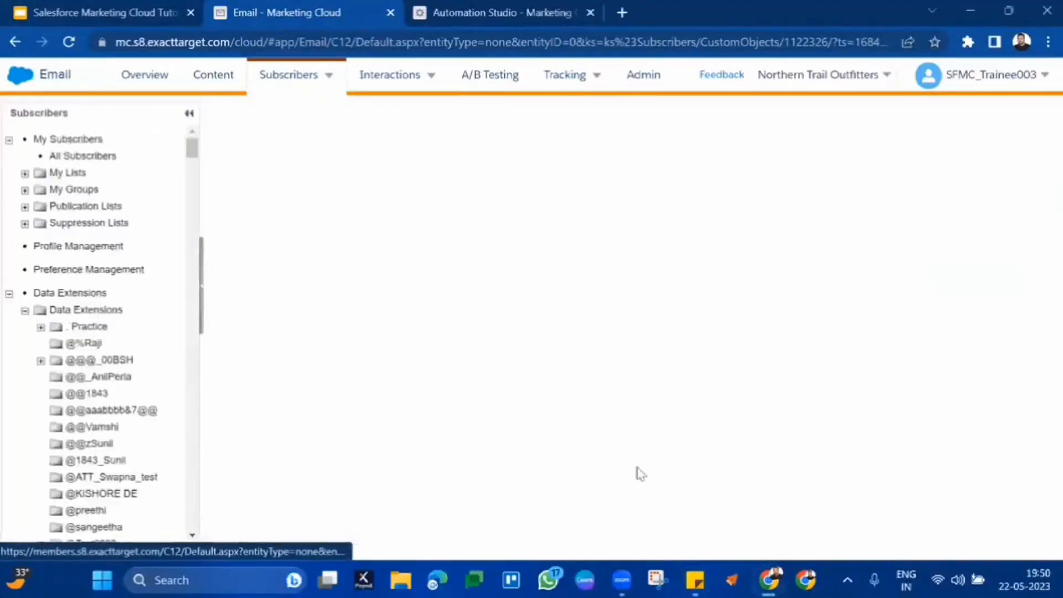
pyautogui.moveTo(695, 579)
pyautogui.click(757, 461)
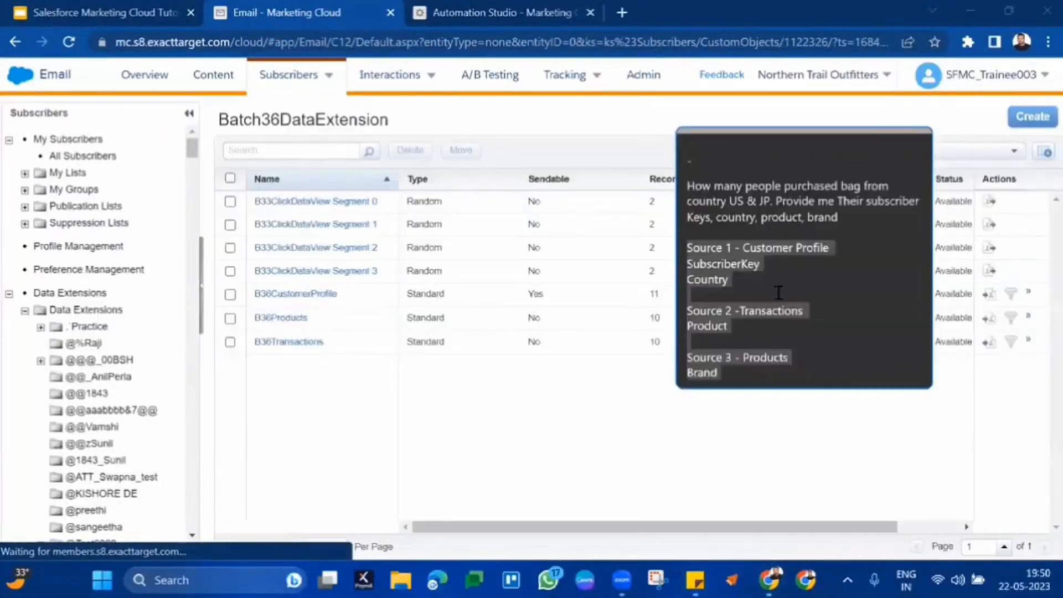
pyautogui.scroll(-2, 746, 328)
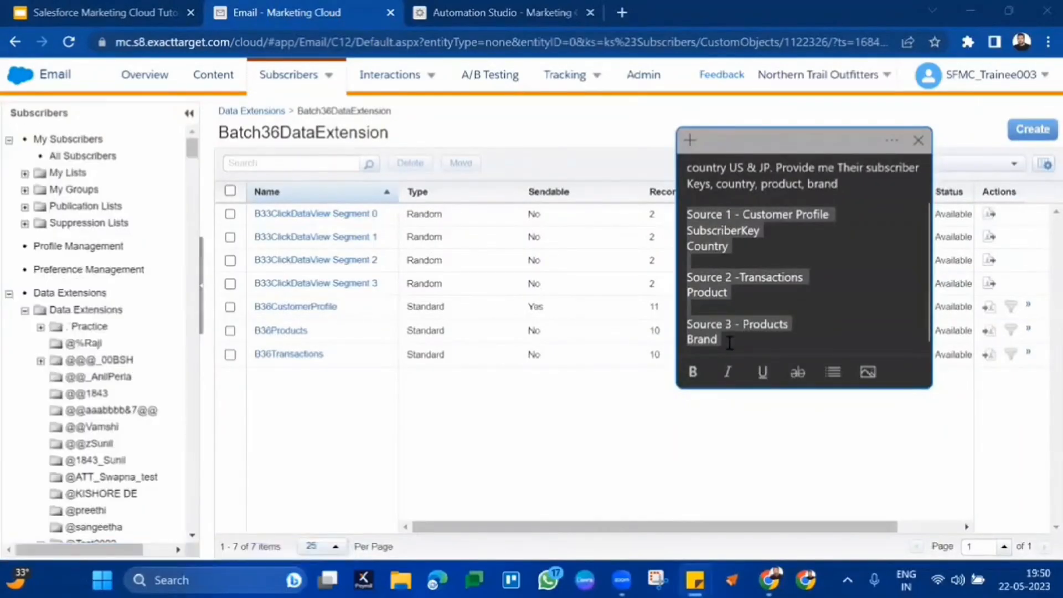
# Switch to B36Automation in Automation Studio and replace the Send Email activity in Step 2 with an SQL Query activity.
pyautogui.click(563, 6)
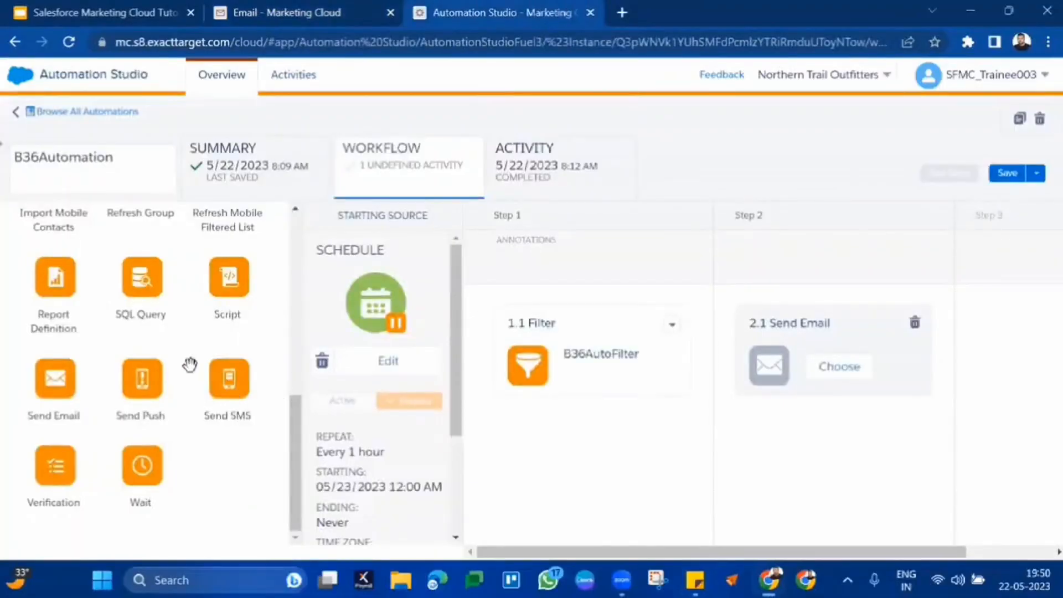
pyautogui.scroll(3, 81, 395)
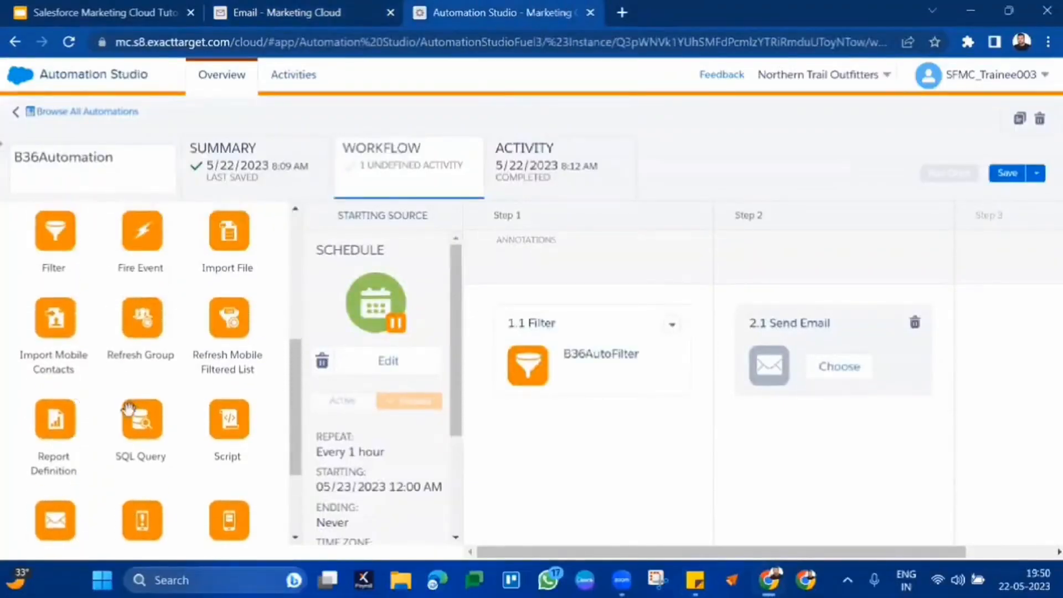
pyautogui.moveTo(142, 416); pyautogui.dragTo(847, 397)
pyautogui.click(914, 323)
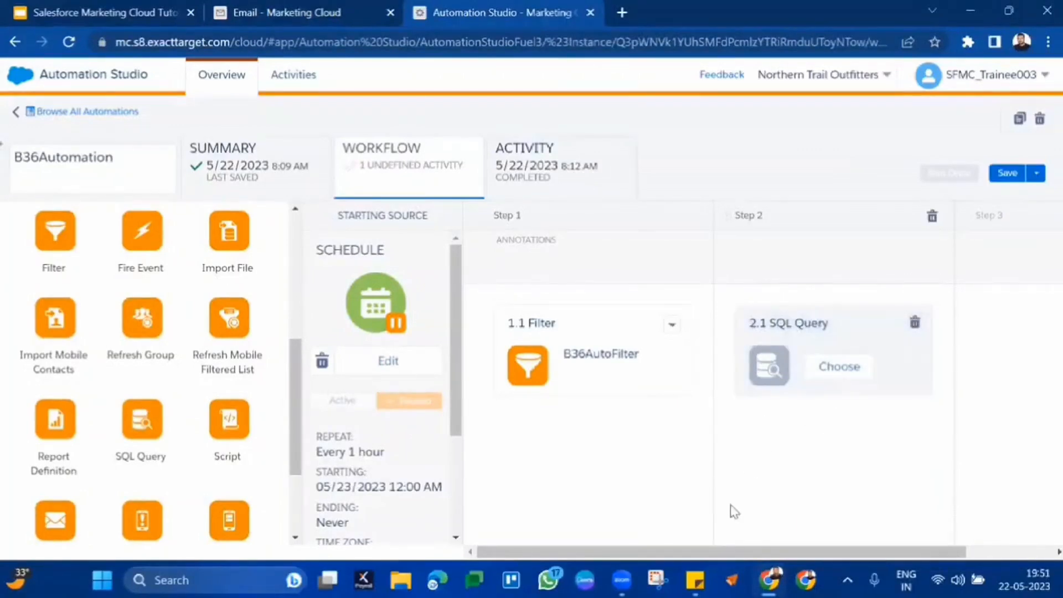
# Reopen the note and review the SubscriberKey, Country, Product and Brand fields under their sources.
pyautogui.moveTo(694, 579)
pyautogui.click(747, 516)
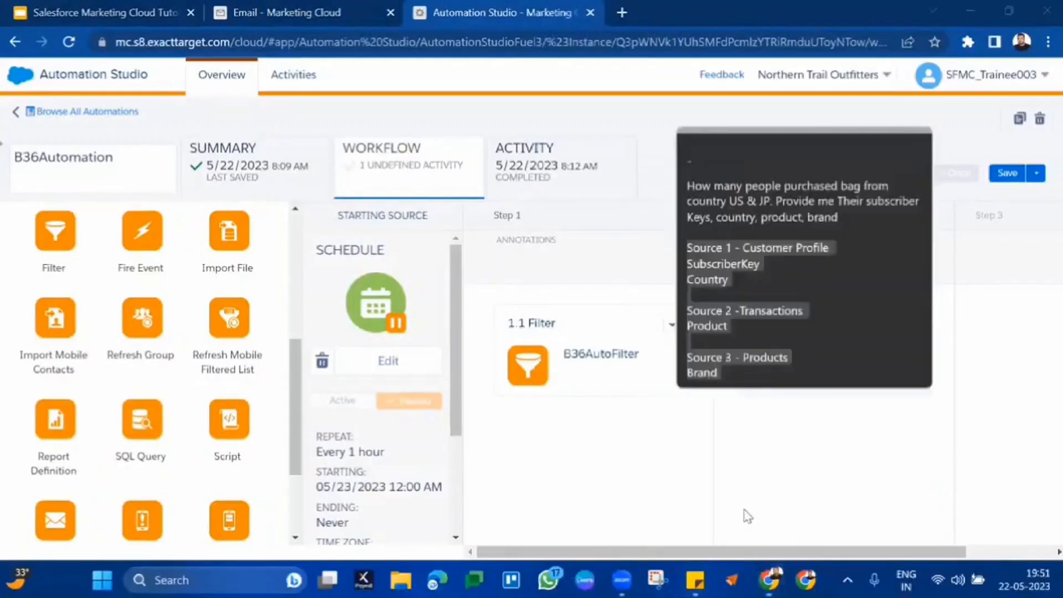
pyautogui.doubleClick(790, 257)
pyautogui.scroll(-1, 791, 257)
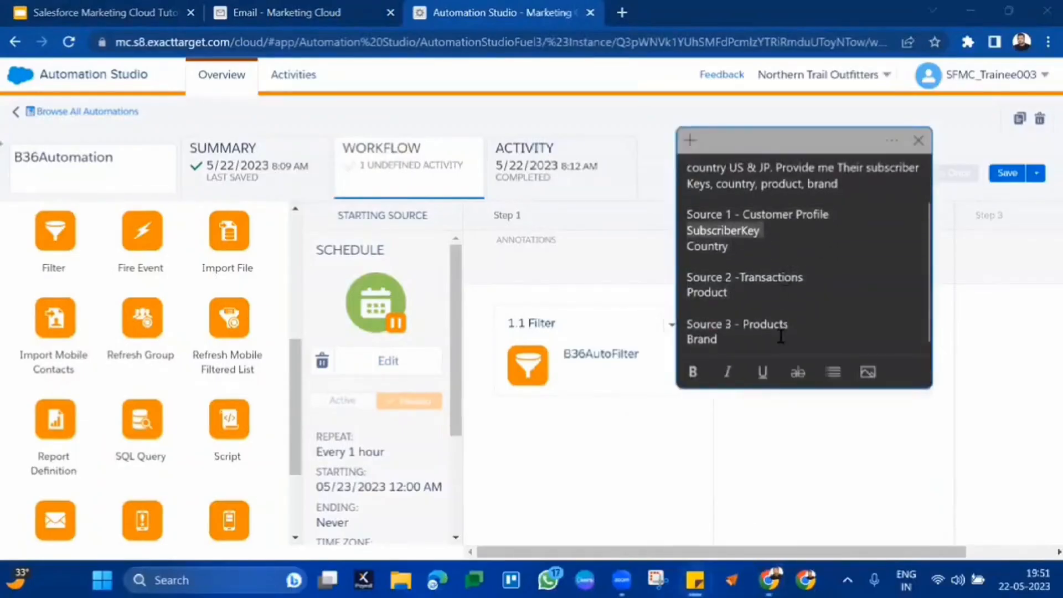